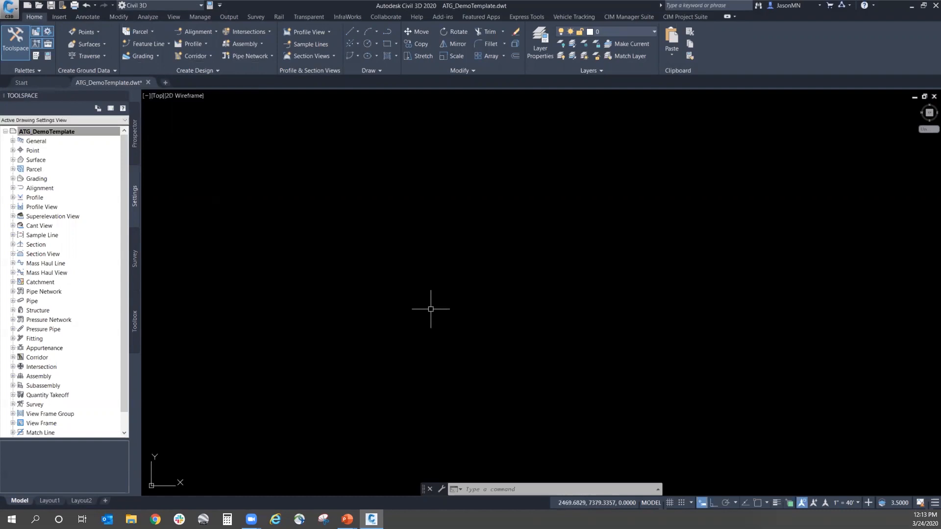
pyautogui.press('ctrl')
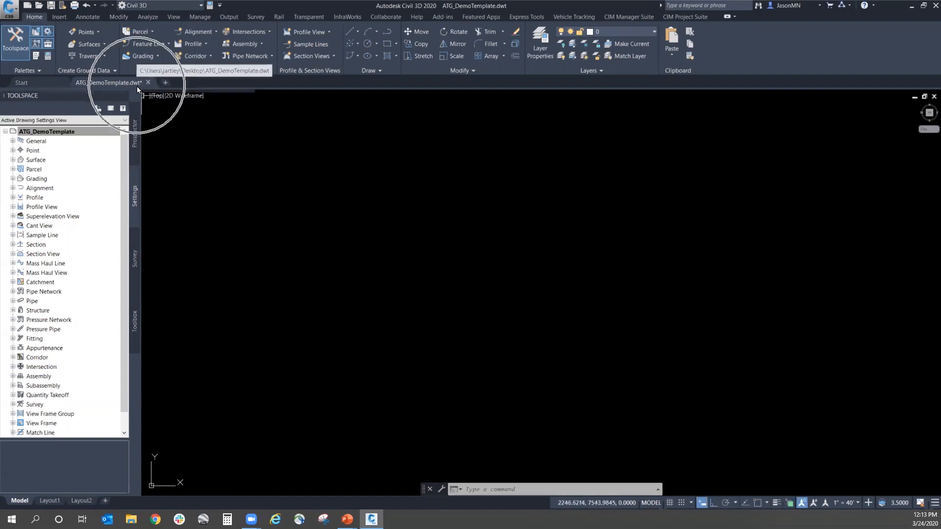
pyautogui.moveTo(137, 86)
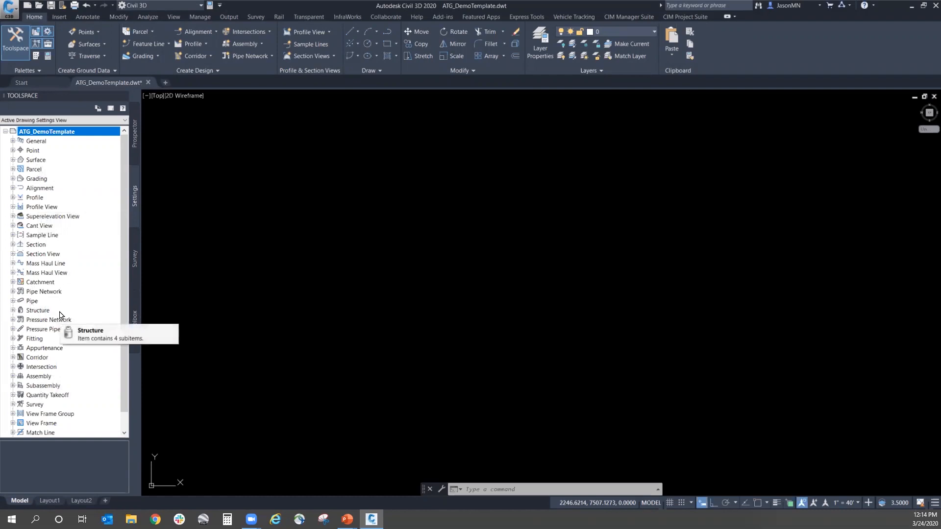
# Step: Expand the Surface Styles collection in the settings tree and widen the Toolspace to fit the style names
pyautogui.click(13, 160)
pyautogui.click(20, 170)
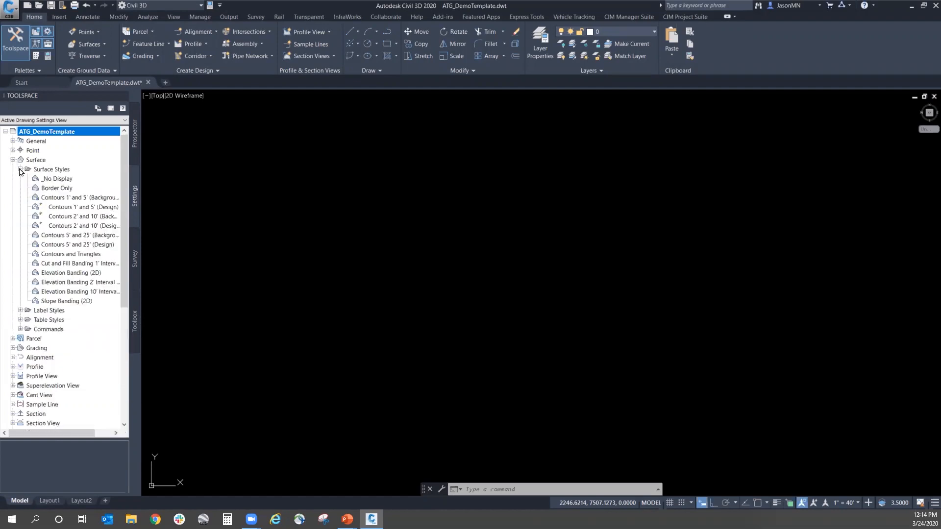
pyautogui.click(142, 401)
pyautogui.moveTo(140, 399); pyautogui.dragTo(153, 396)
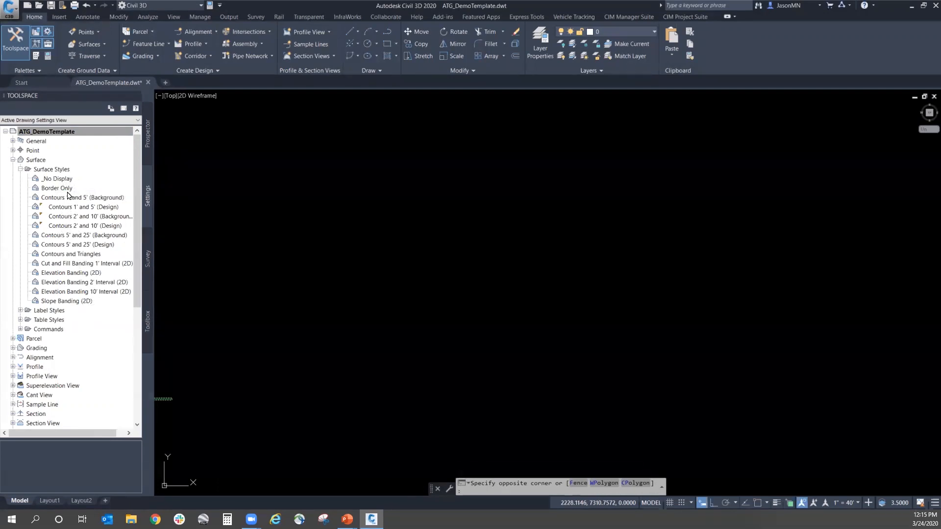
pyautogui.moveTo(68, 276)
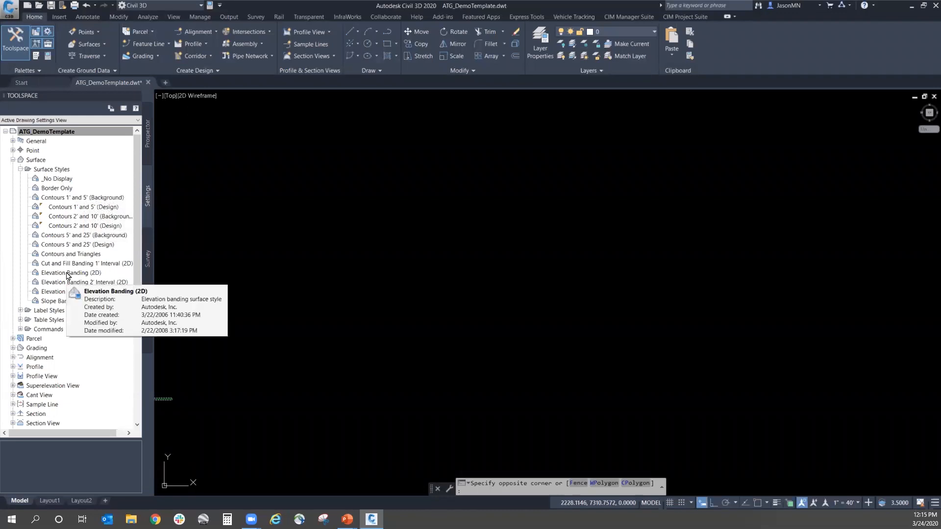
pyautogui.rightClick(67, 274)
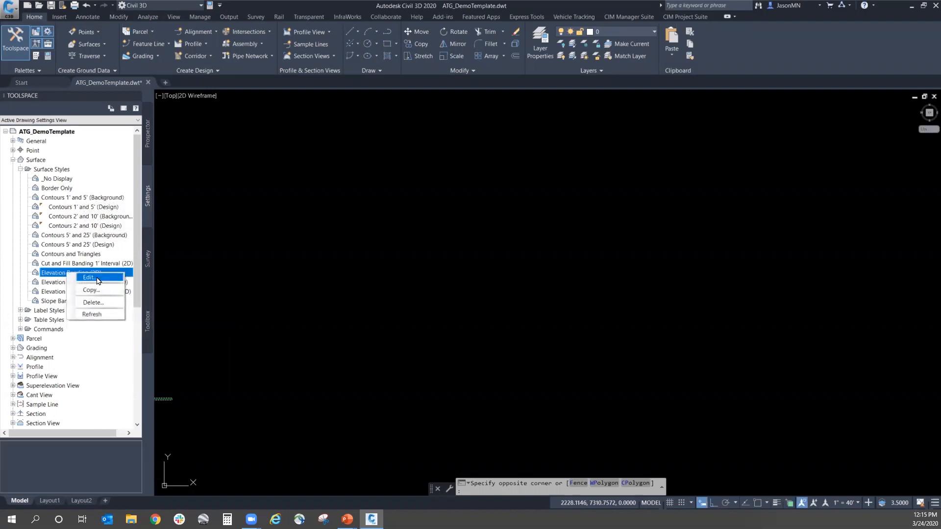
pyautogui.press('Escape')
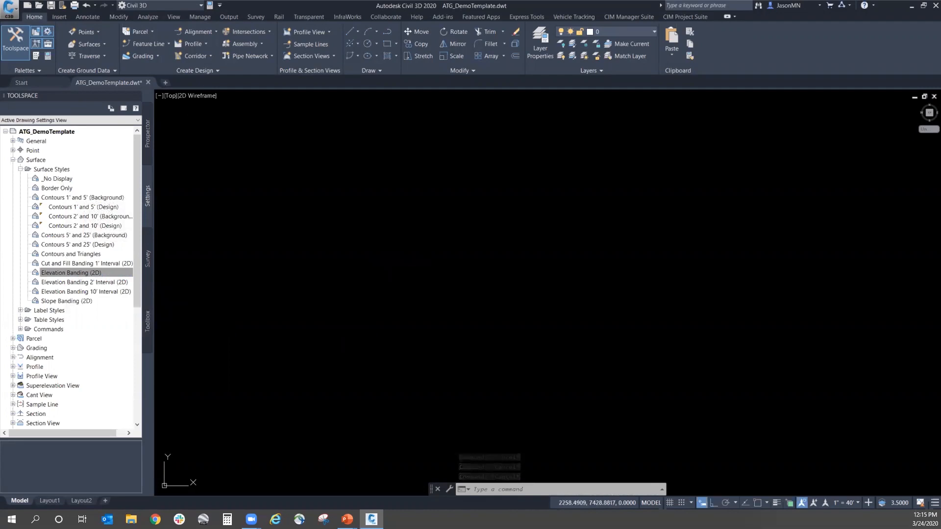
pyautogui.hotkey('alt', 'Tab')
pyautogui.click(473, 185)
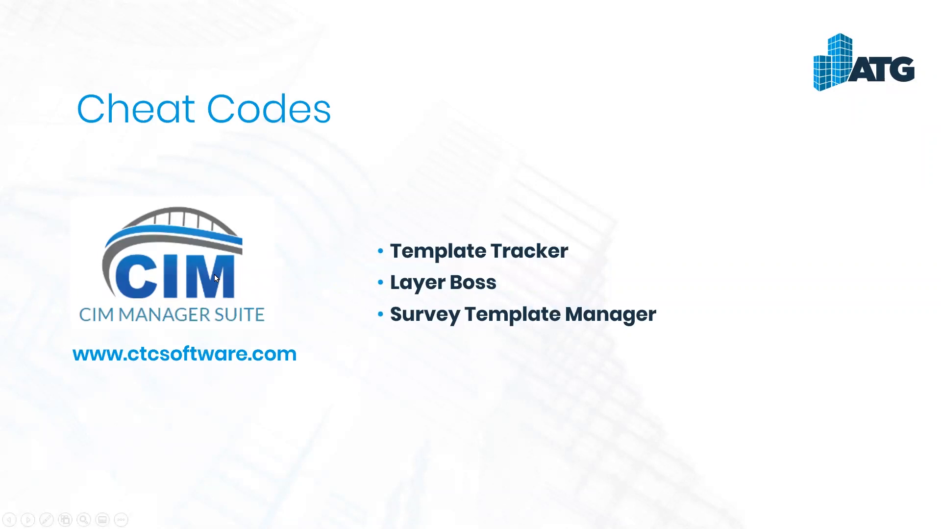
pyautogui.hotkey('alt', 'Tab')
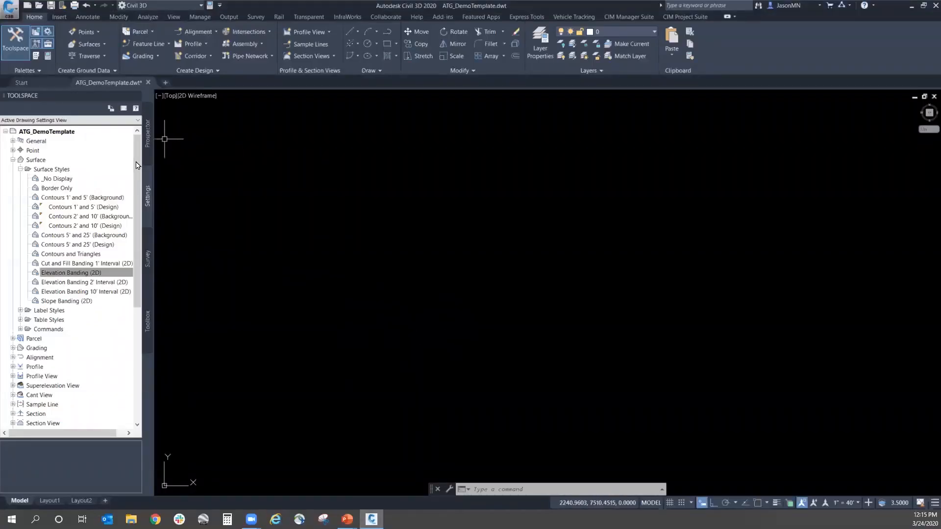
pyautogui.hotkey('alt', 'Tab')
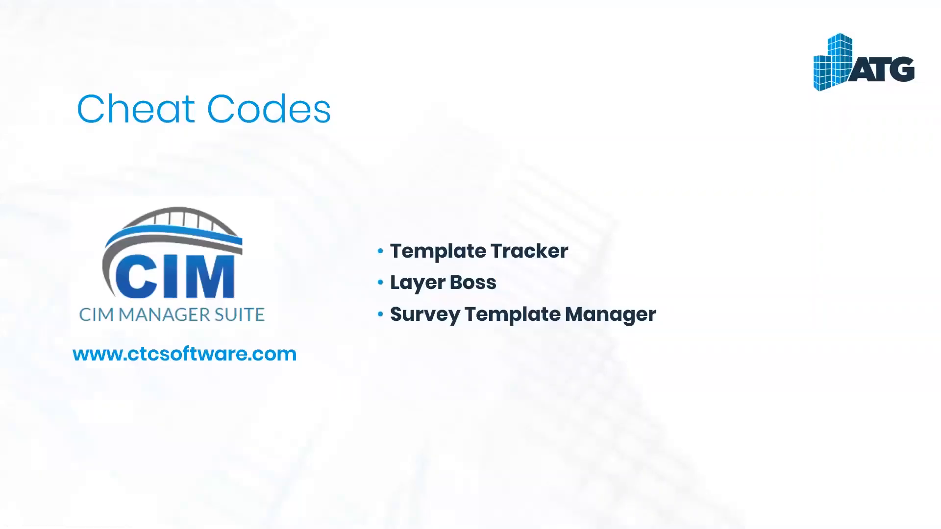
pyautogui.hotkey('alt', 'Tab')
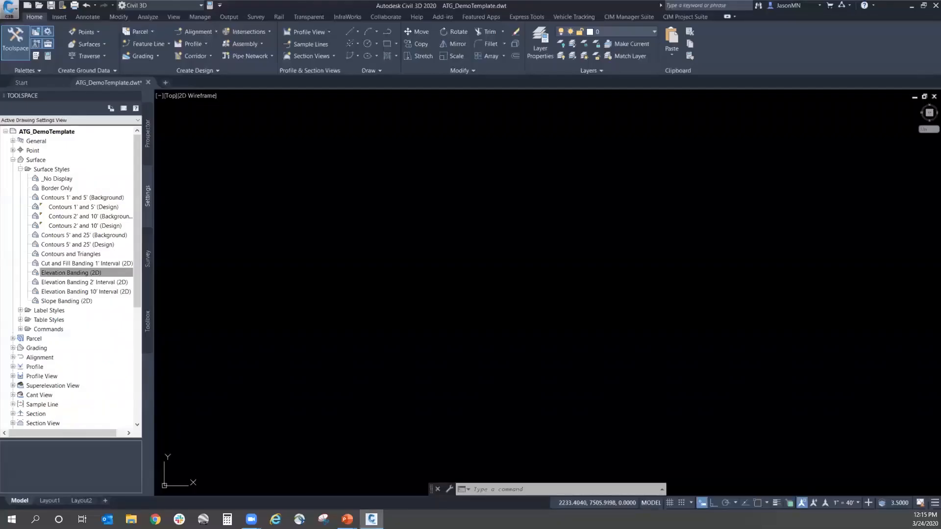
pyautogui.click(379, 271)
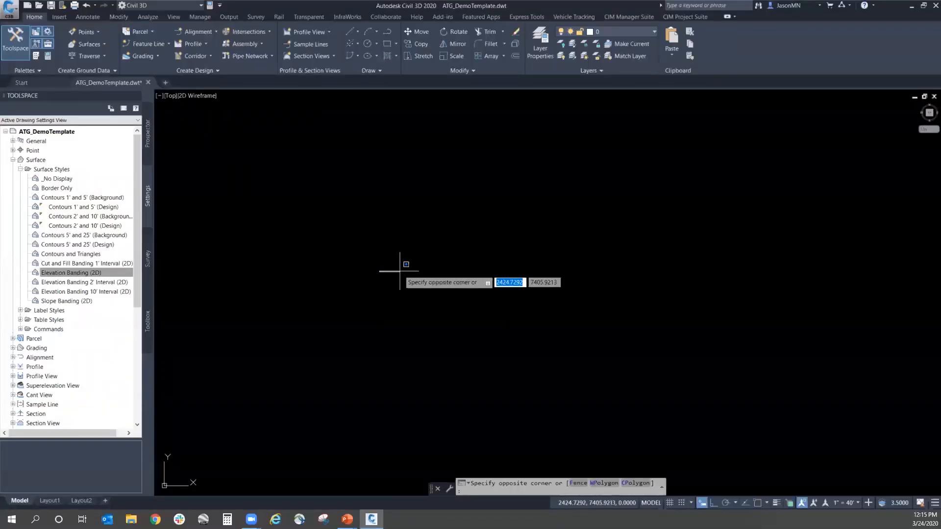
# Step: Open the Elevation Banding (2D) surface style, review its component display and general information, and close it
pyautogui.click(83, 273)
pyautogui.rightClick(83, 273)
pyautogui.click(103, 272)
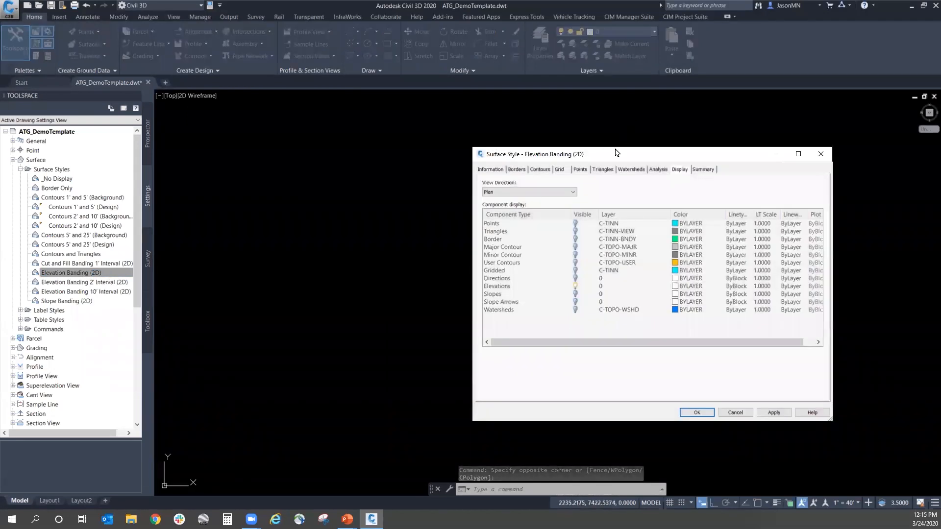
pyautogui.moveTo(615, 155); pyautogui.dragTo(433, 153)
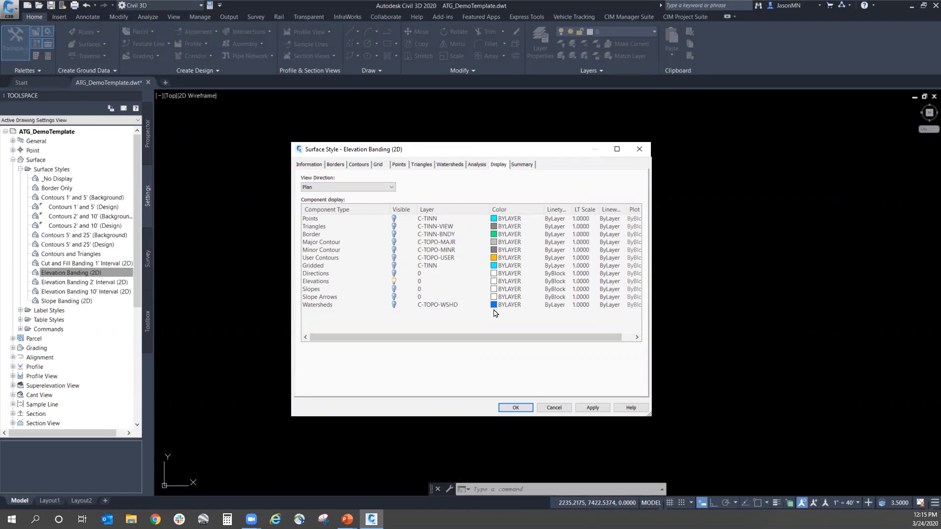
pyautogui.click(316, 165)
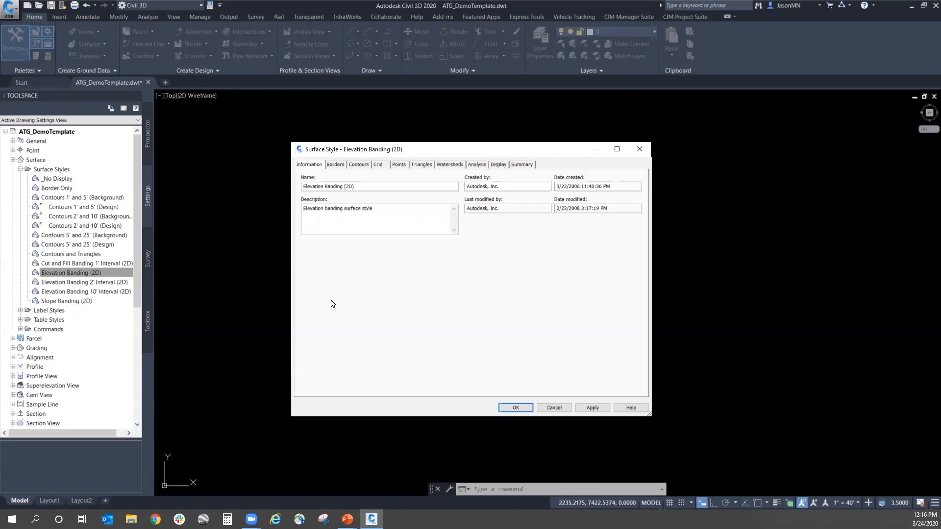
pyautogui.click(528, 410)
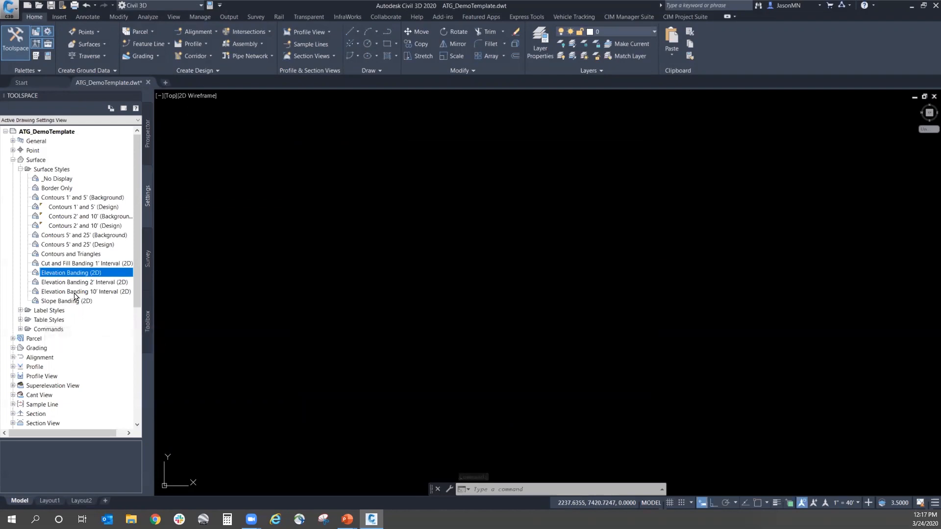
# Step: Open the drawing settings of ATG_DemoTemplate and show the units and zone settings
pyautogui.click(62, 130)
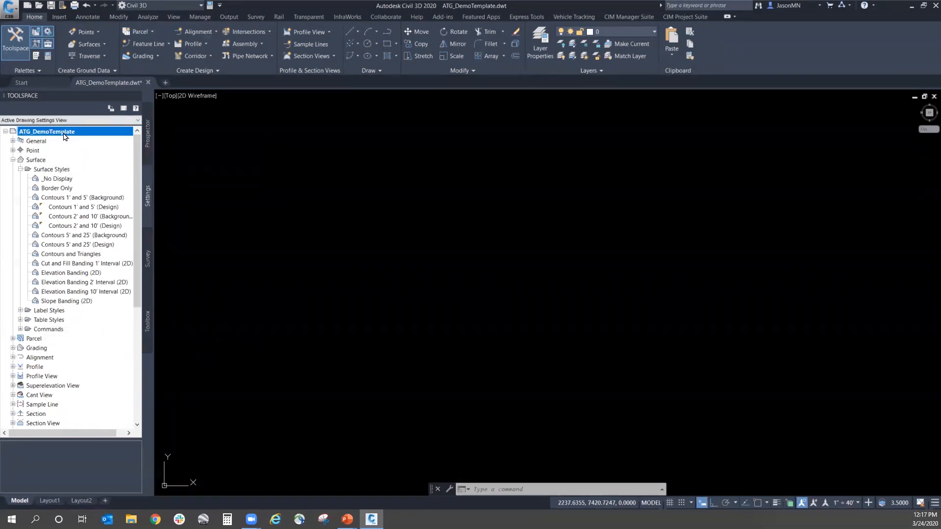
pyautogui.rightClick(80, 131)
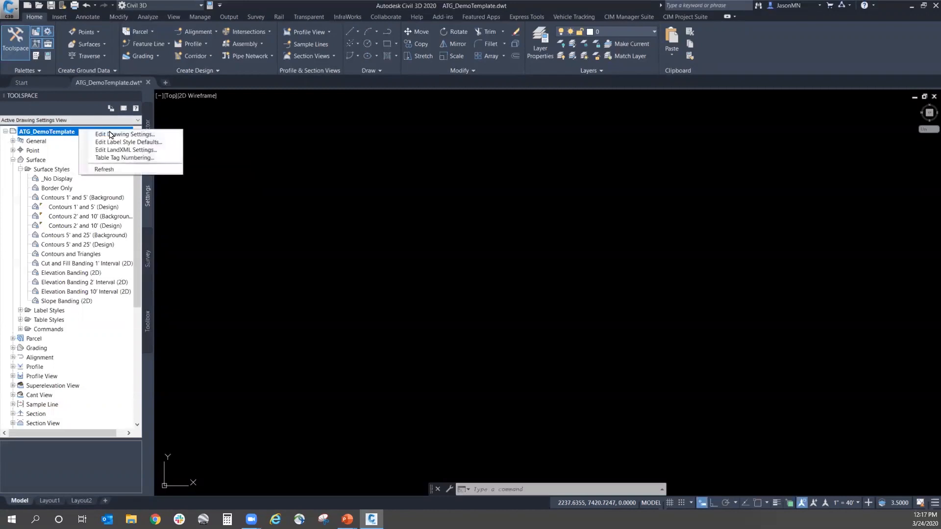
pyautogui.click(170, 137)
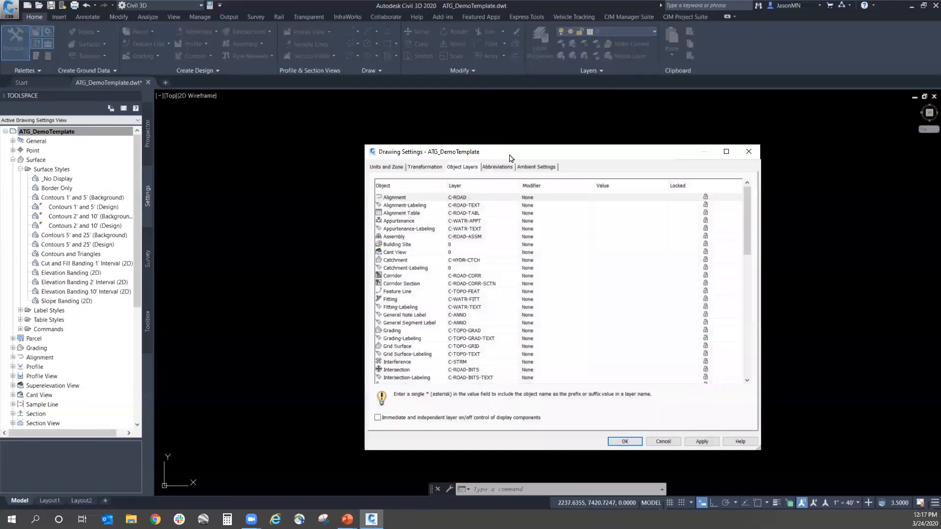
pyautogui.moveTo(513, 152); pyautogui.dragTo(502, 135)
pyautogui.click(378, 153)
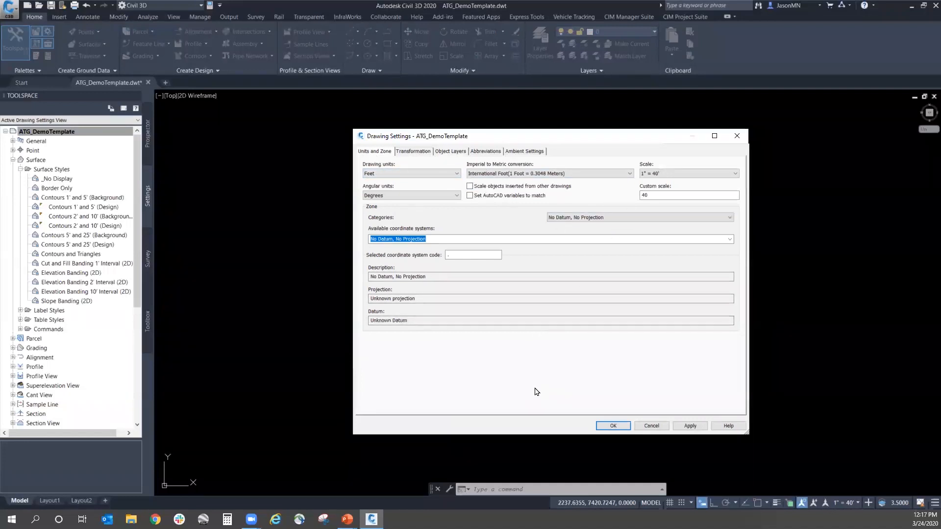
# Step: Review the coordinate zone categories down to the USA entries and the imperial to metric conversion choices, keeping International Foot
pyautogui.click(621, 219)
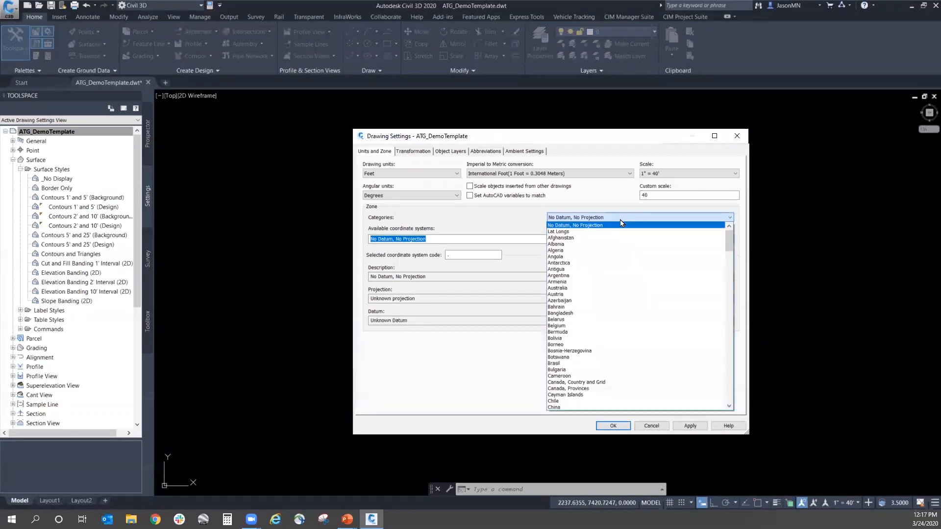
pyautogui.moveTo(729, 240); pyautogui.dragTo(720, 360)
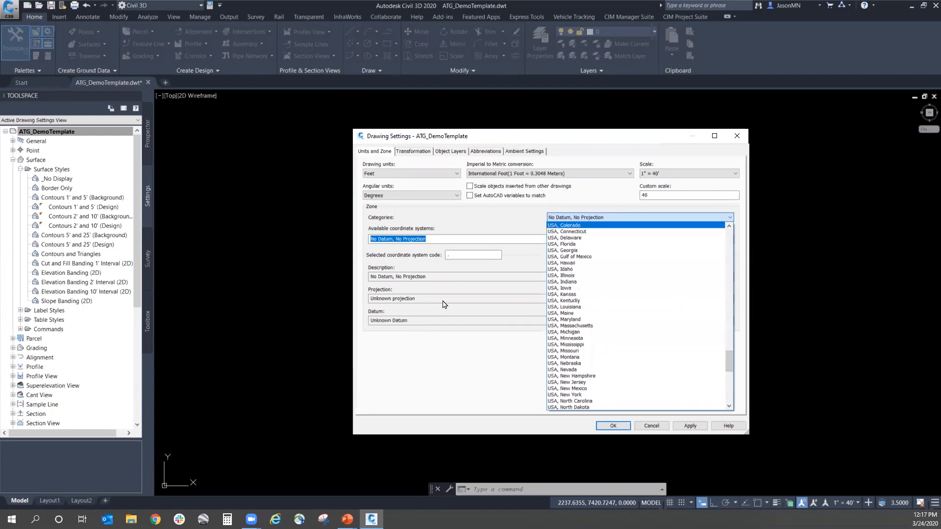
pyautogui.click(500, 365)
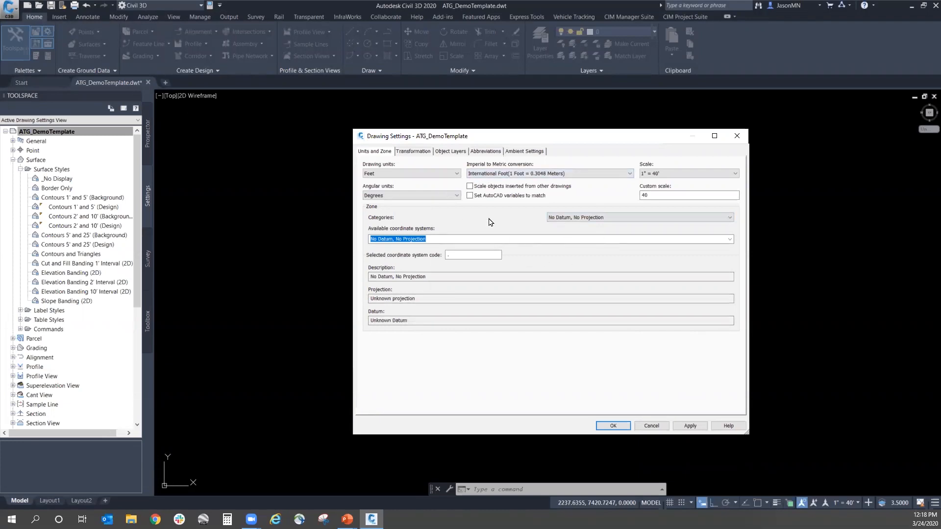
pyautogui.click(492, 174)
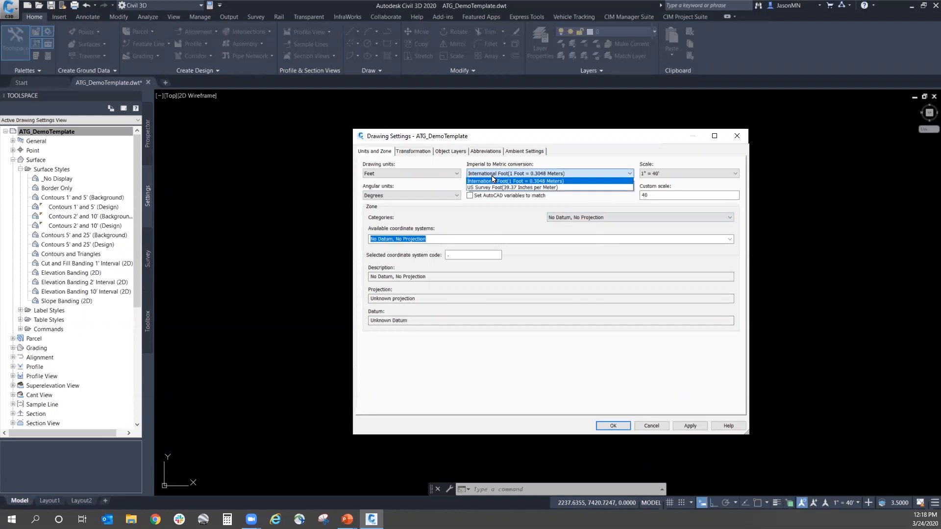
pyautogui.click(492, 180)
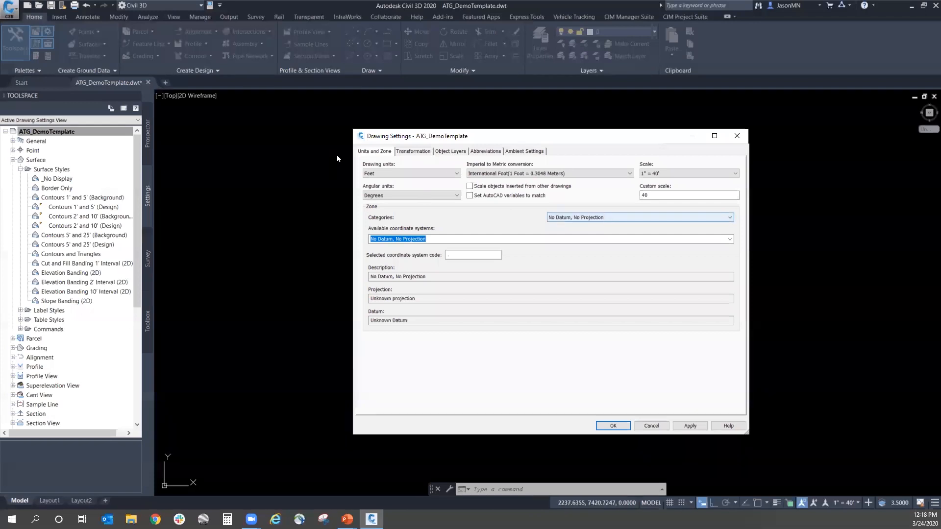
# Step: Examine the default object layer assignments in the drawing settings, from Feature Line down to the pressure pipe objects
pyautogui.click(452, 152)
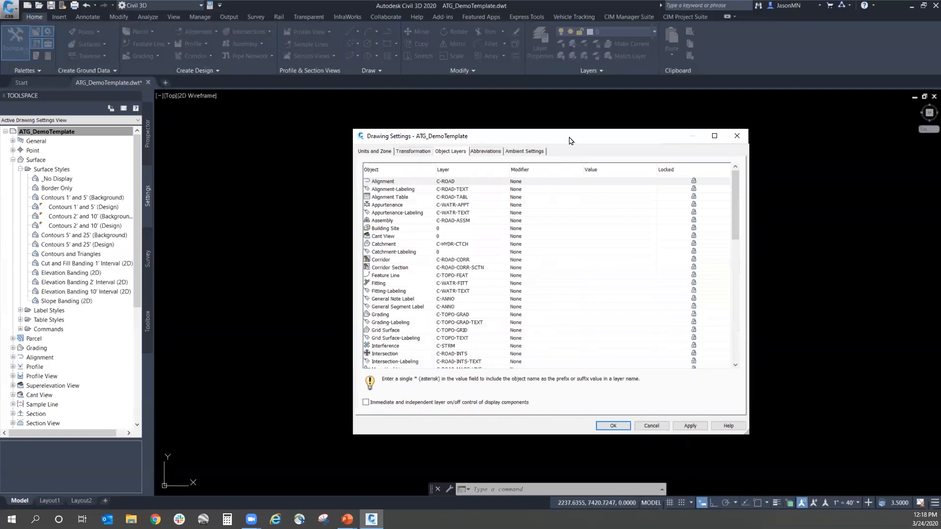
pyautogui.moveTo(569, 141); pyautogui.dragTo(550, 122)
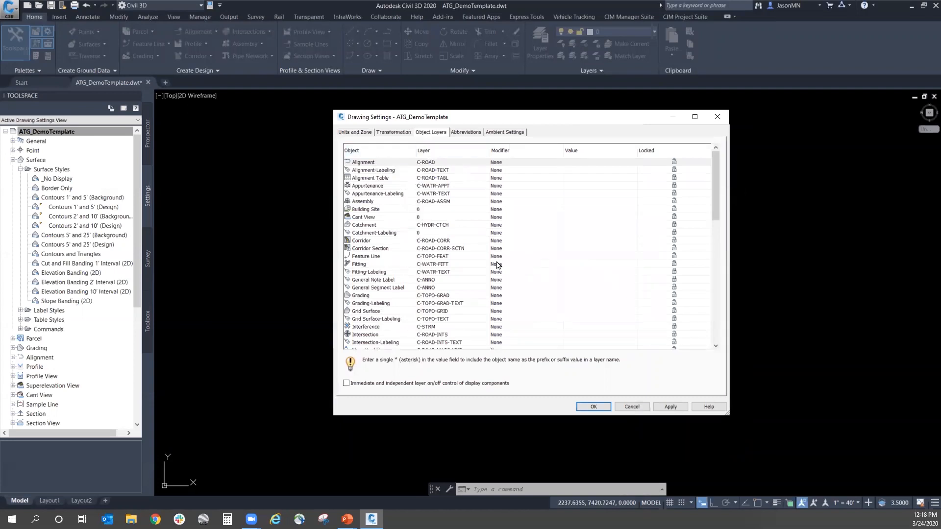
pyautogui.click(450, 259)
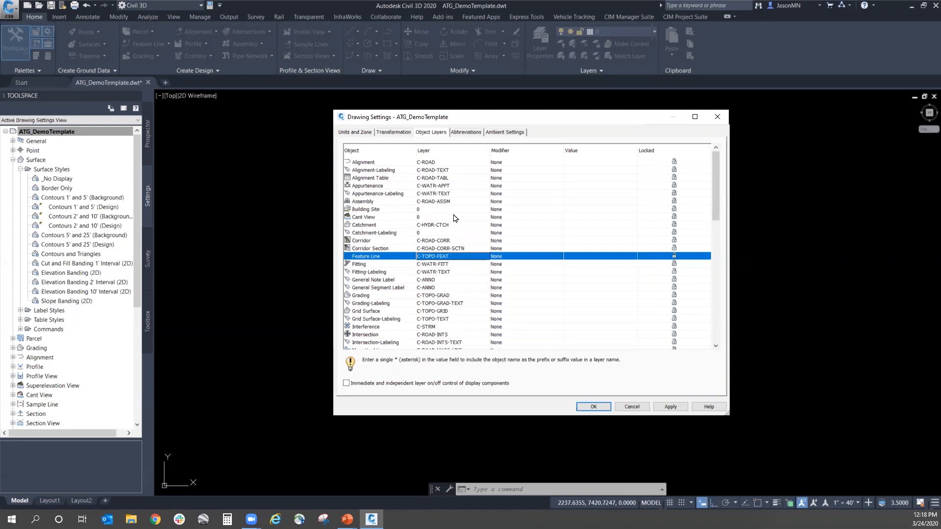
pyautogui.scroll(-5, 454, 218)
pyautogui.scroll(-2, 454, 218)
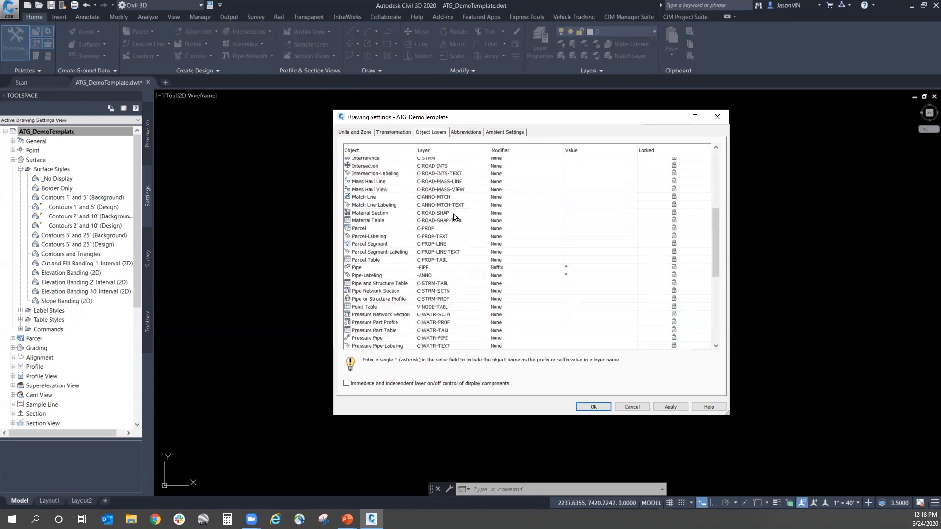
pyautogui.scroll(3, 454, 218)
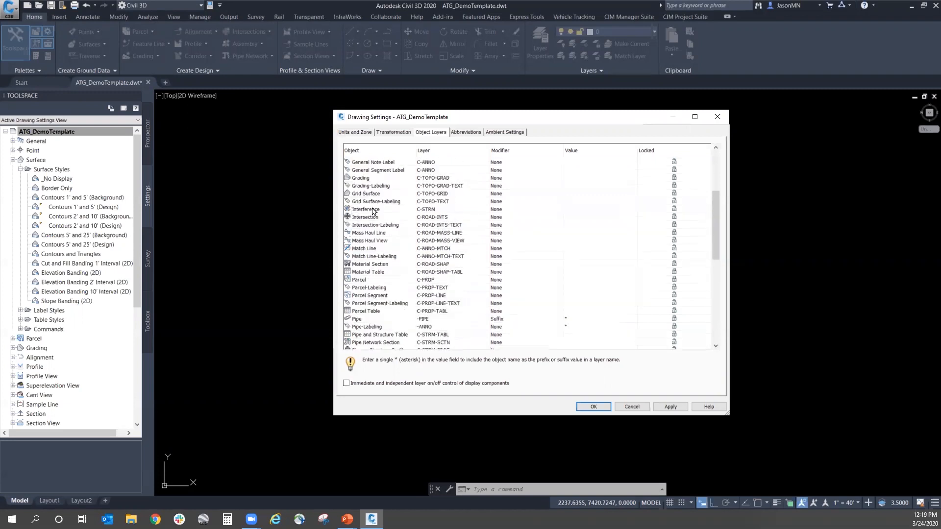
# Step: Inspect the object layer entries for Interference, Grading and Pipe, including the modifier choices offered for Grading
pyautogui.click(431, 211)
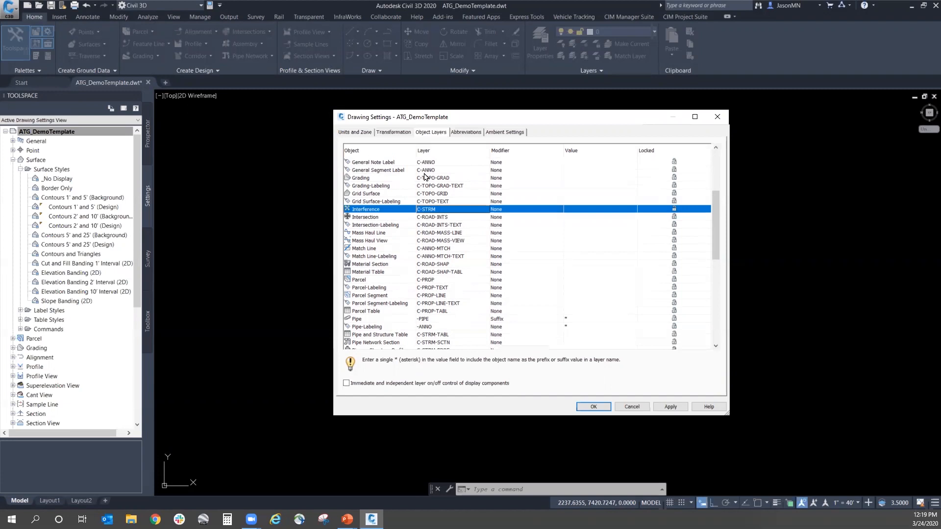
pyautogui.click(453, 179)
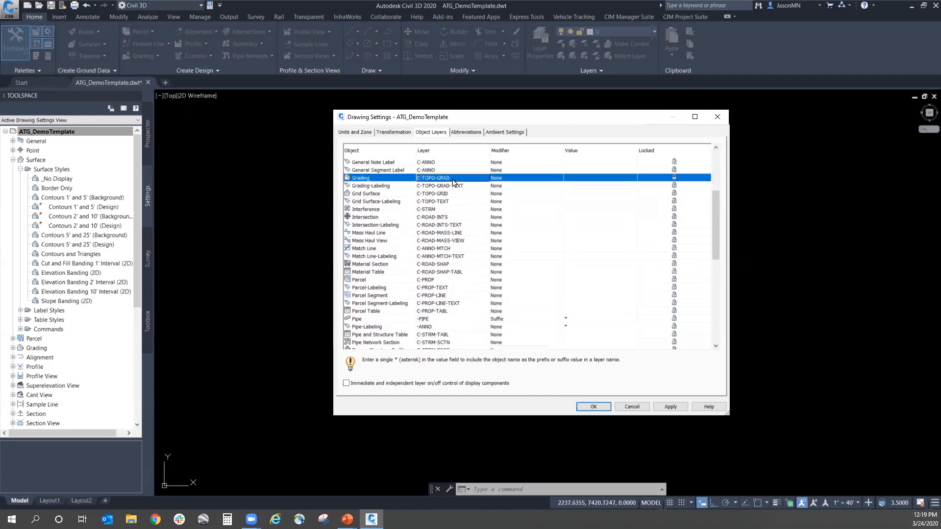
pyautogui.click(502, 179)
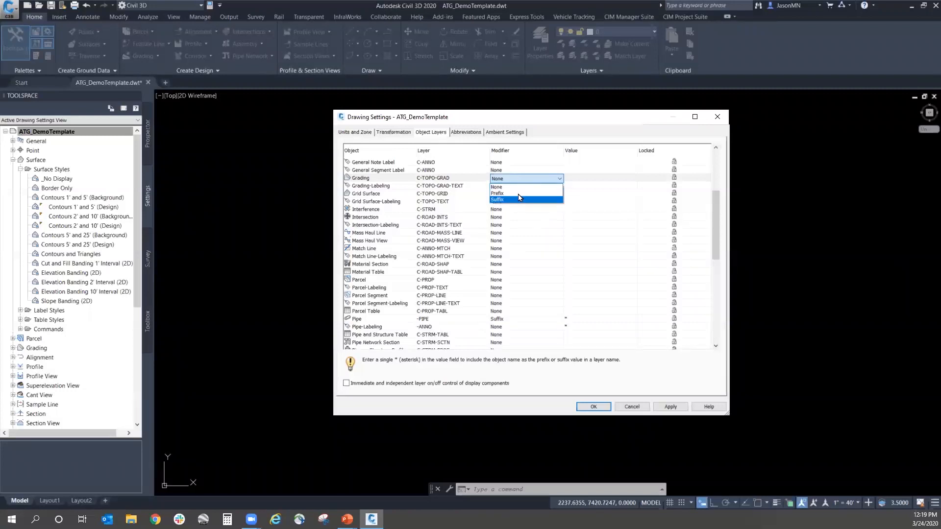
pyautogui.click(561, 116)
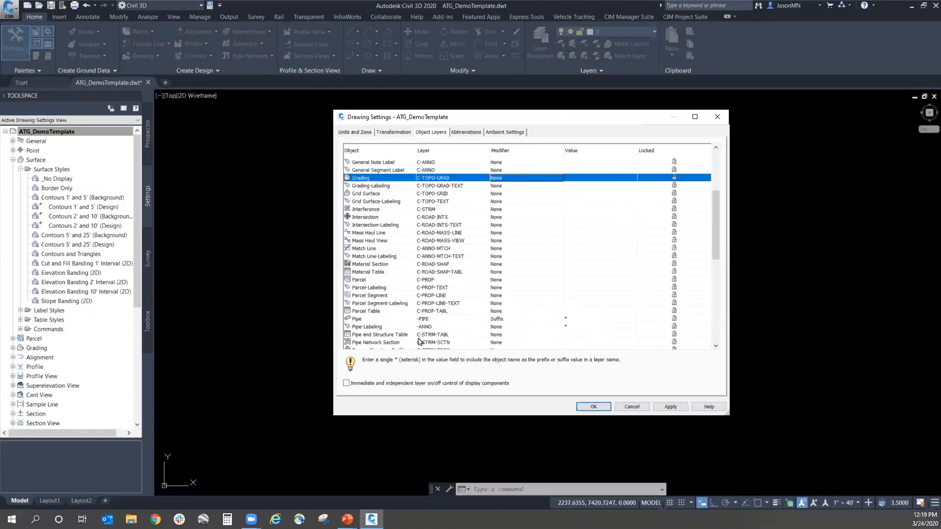
pyautogui.click(442, 321)
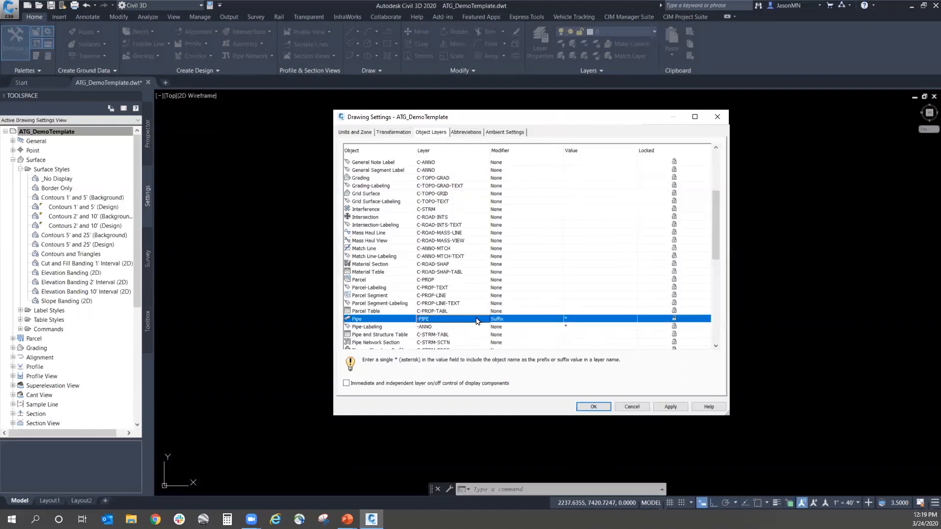
# Step: Set the modifier of the Pipe-Labeling object layer to Suffix
pyautogui.click(507, 328)
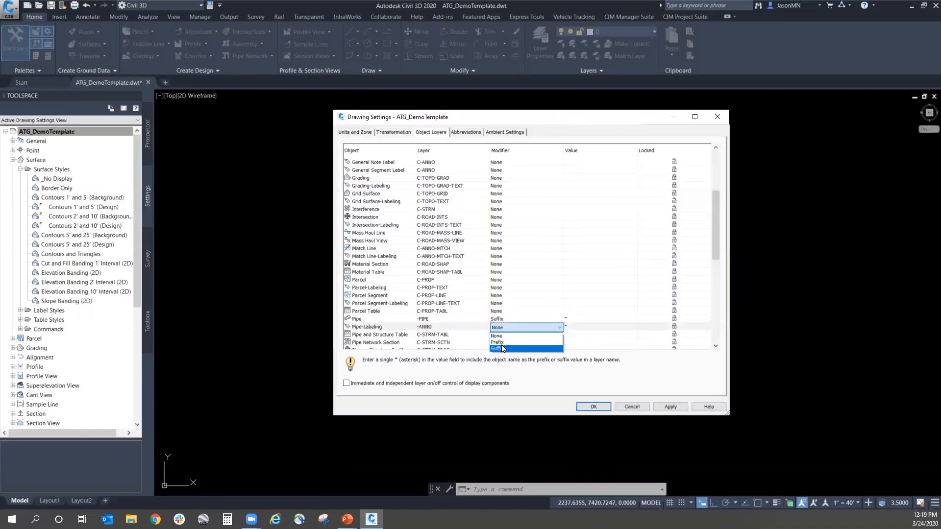
pyautogui.click(502, 343)
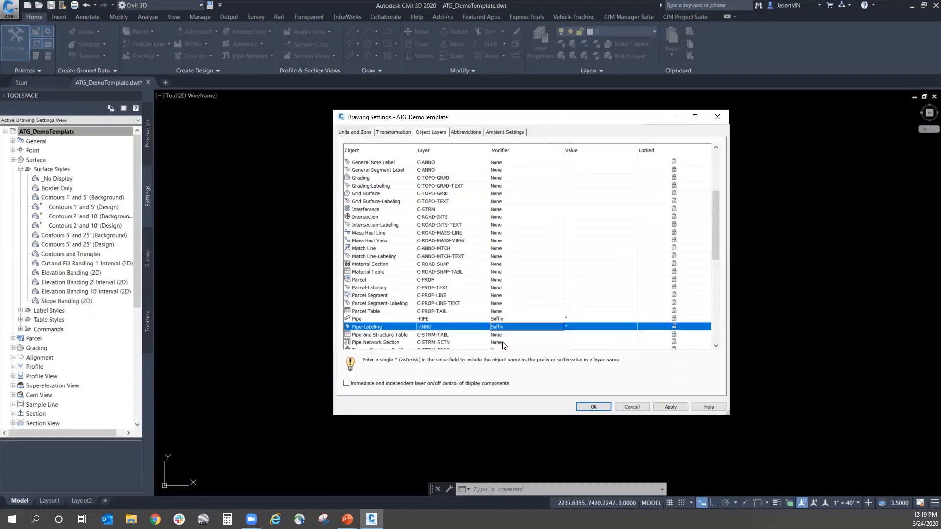
pyautogui.click(434, 319)
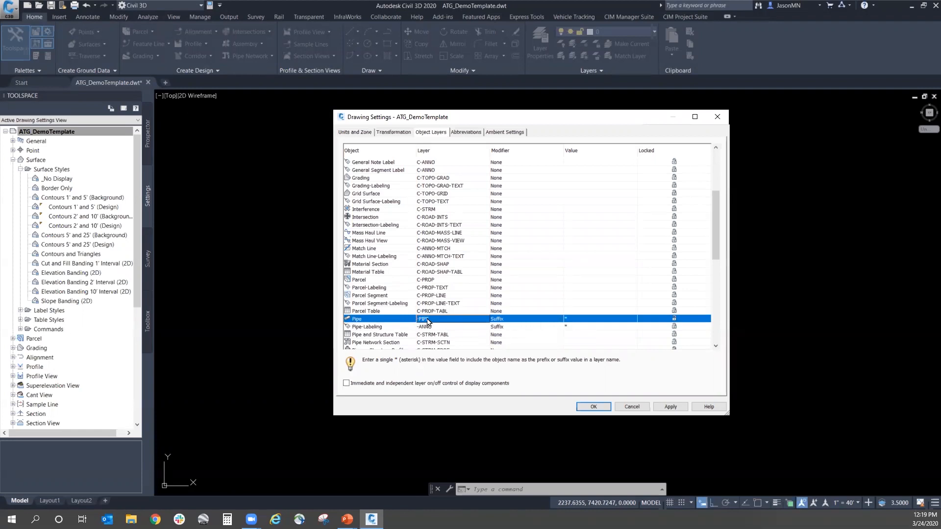
# Step: Compare the layer name, modifier and value entries of the Pipe and Pipe-Labeling objects
pyautogui.click(443, 327)
pyautogui.click(440, 319)
pyautogui.click(438, 327)
pyautogui.click(438, 321)
pyautogui.scroll(-1, 438, 327)
pyautogui.click(438, 297)
pyautogui.click(438, 292)
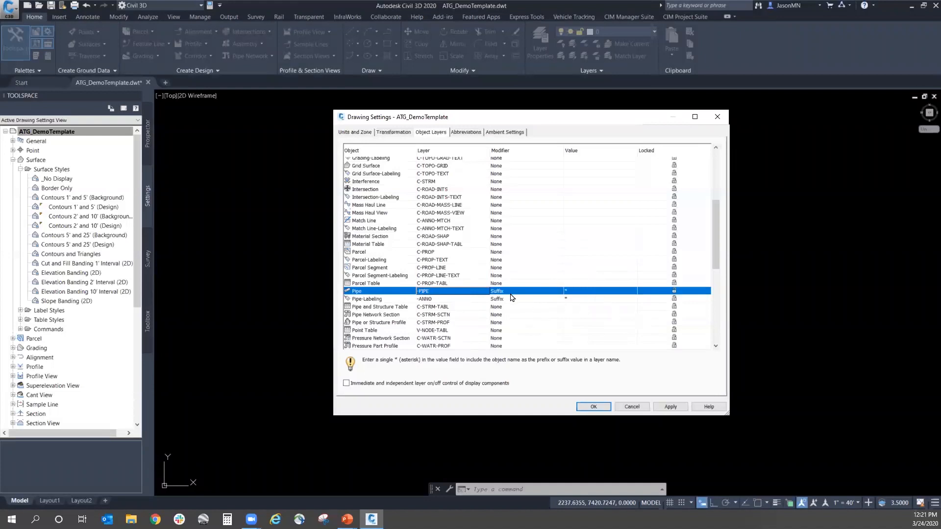
# Step: Review the object layers from Grid Surface back up to Alignment in an enlarged drawing settings window
pyautogui.scroll(3, 511, 296)
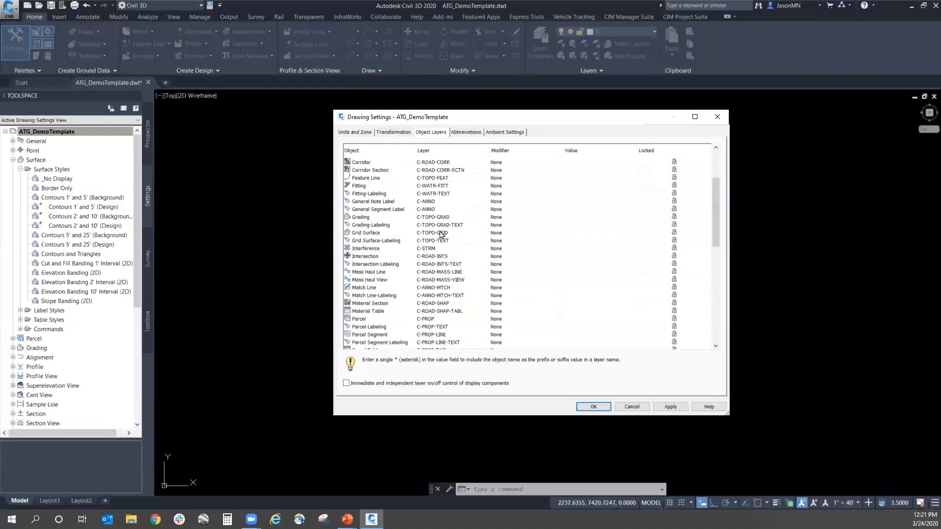
pyautogui.click(441, 233)
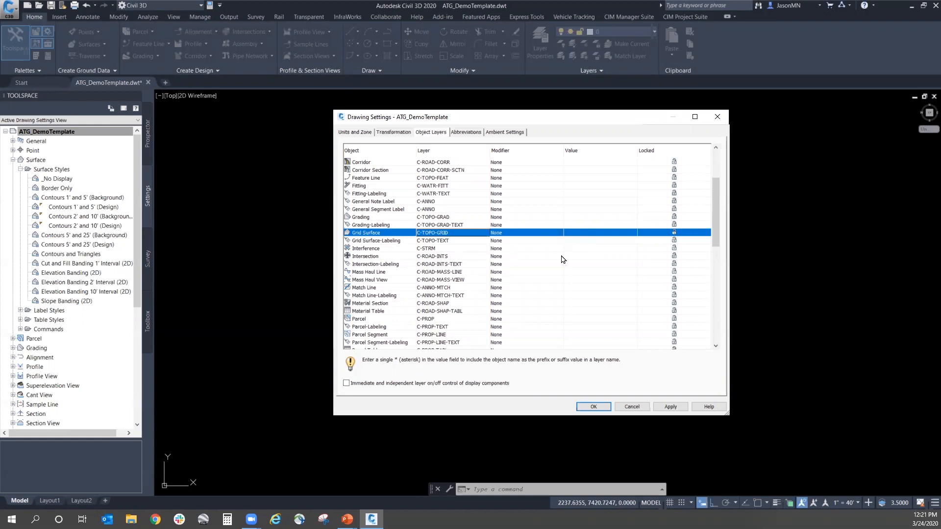
pyautogui.scroll(3, 517, 255)
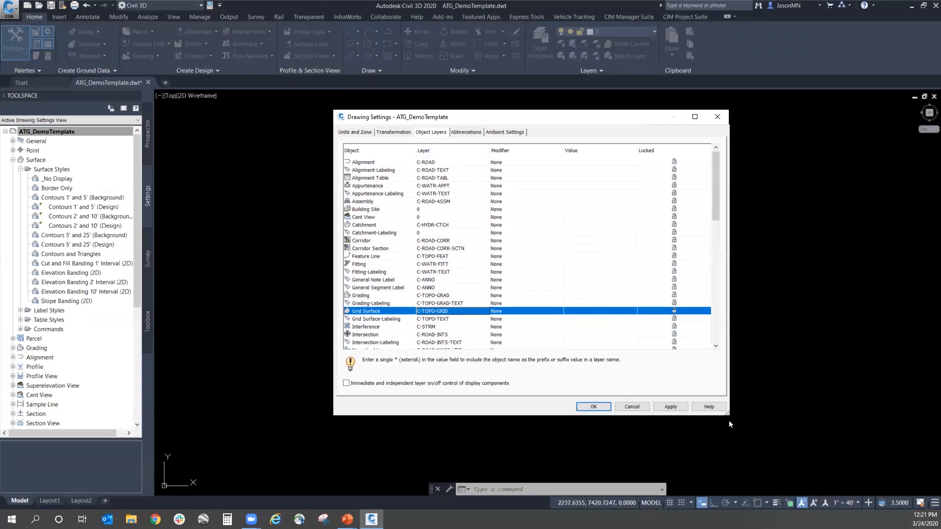
pyautogui.moveTo(728, 416); pyautogui.dragTo(768, 458)
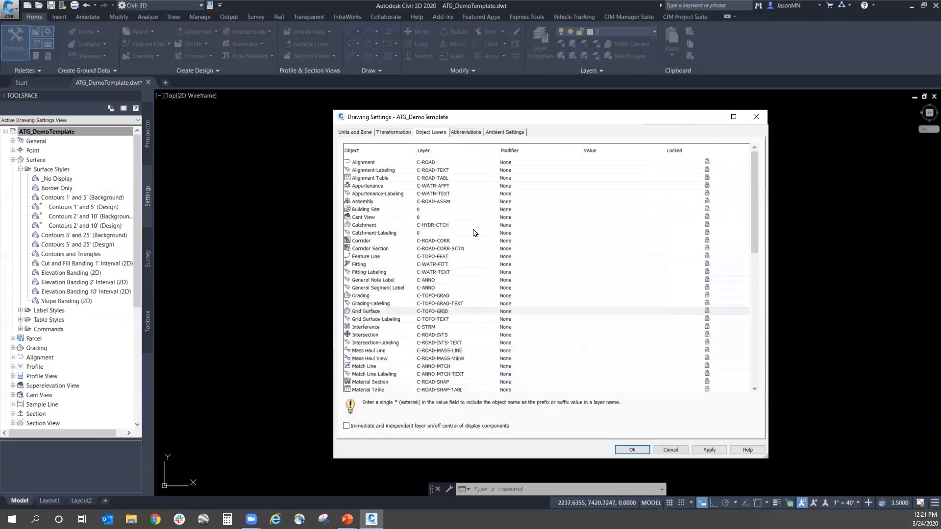
pyautogui.click(487, 233)
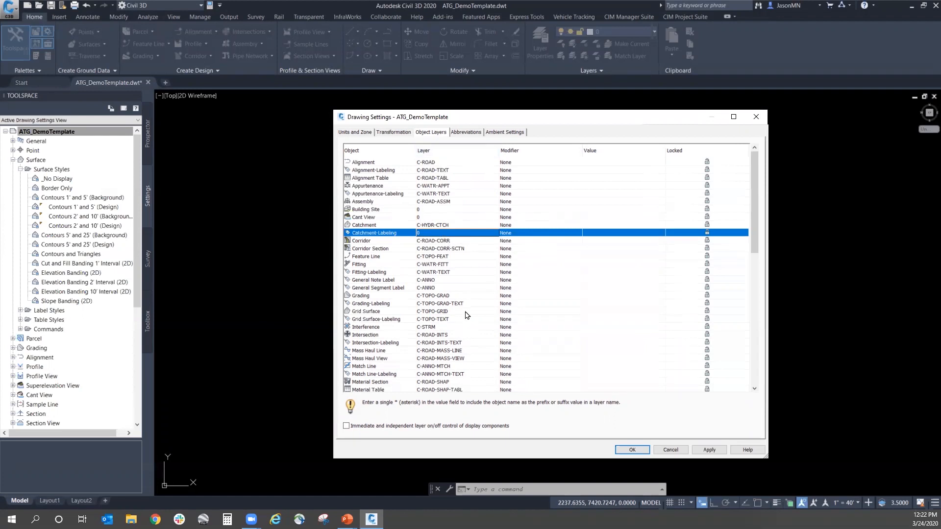
# Step: Assign the Alignment object to layer 0 and accept the drawing settings
pyautogui.click(434, 163)
pyautogui.click(436, 163)
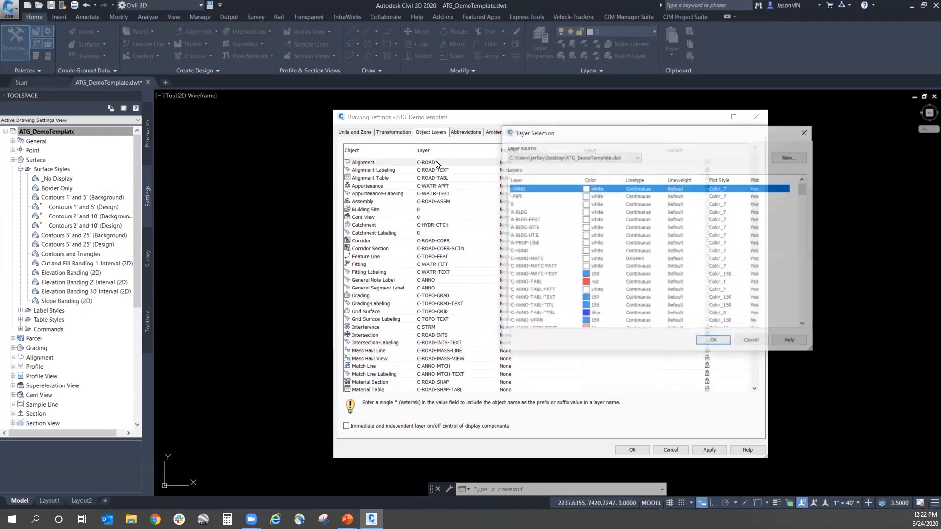
pyautogui.click(519, 205)
pyautogui.click(717, 344)
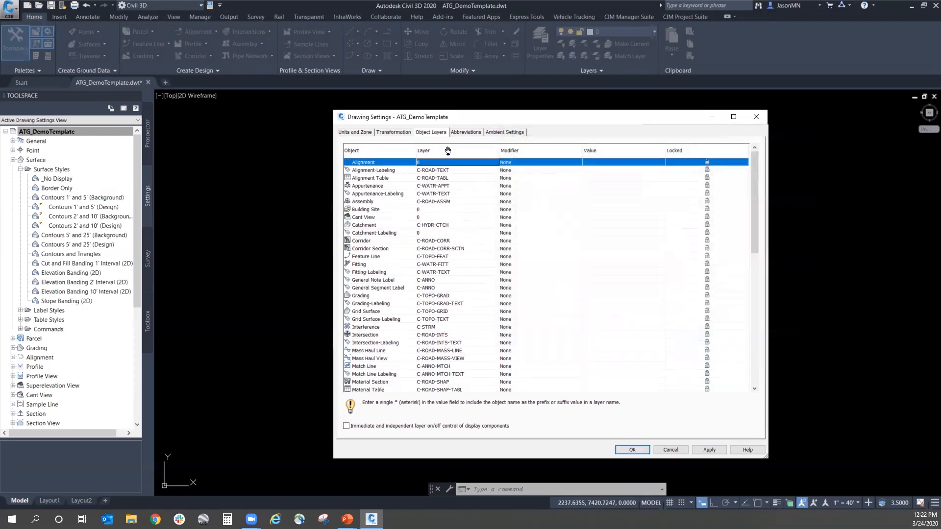
pyautogui.moveTo(598, 121); pyautogui.dragTo(566, 126)
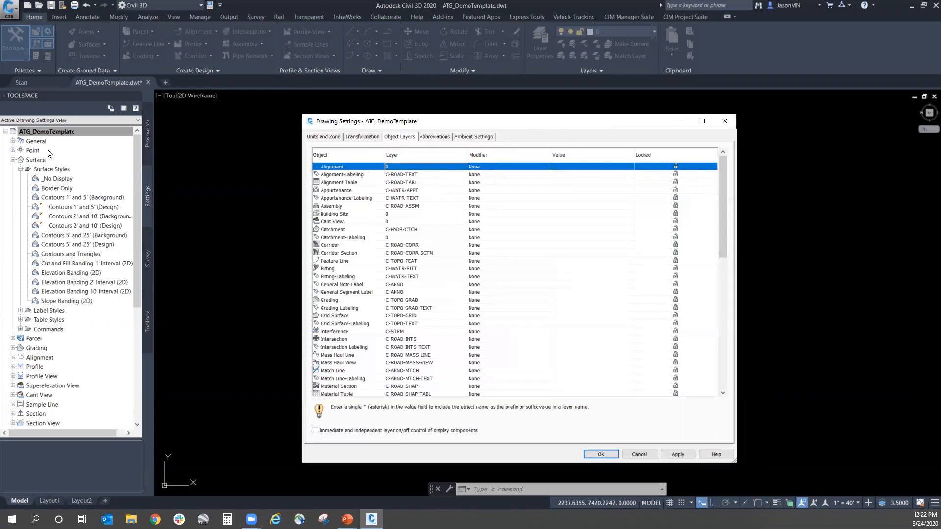
pyautogui.click(601, 454)
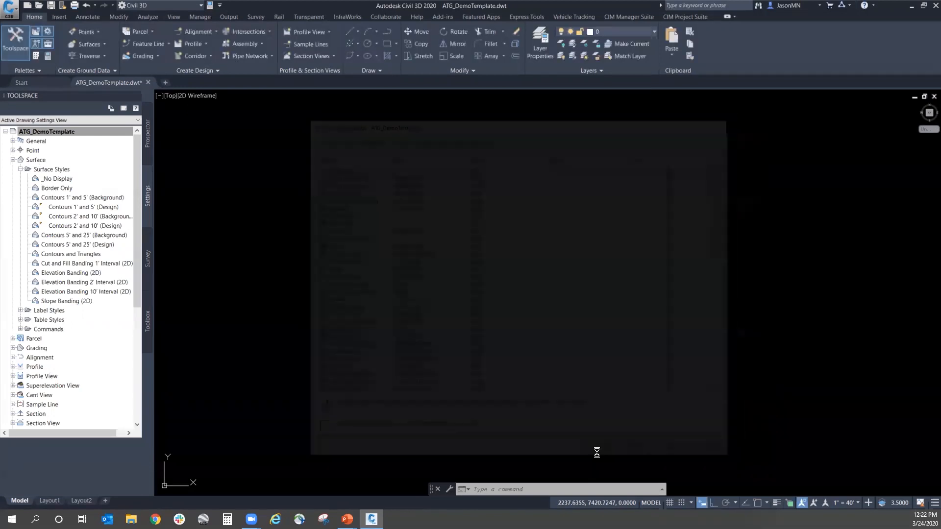
# Step: Expand the alignment styles in the template settings and open the Basic style for editing
pyautogui.click(13, 357)
pyautogui.click(21, 367)
pyautogui.scroll(-2, 87, 374)
pyautogui.click(52, 321)
pyautogui.press('Down')
pyautogui.press('Down')
pyautogui.click(50, 349)
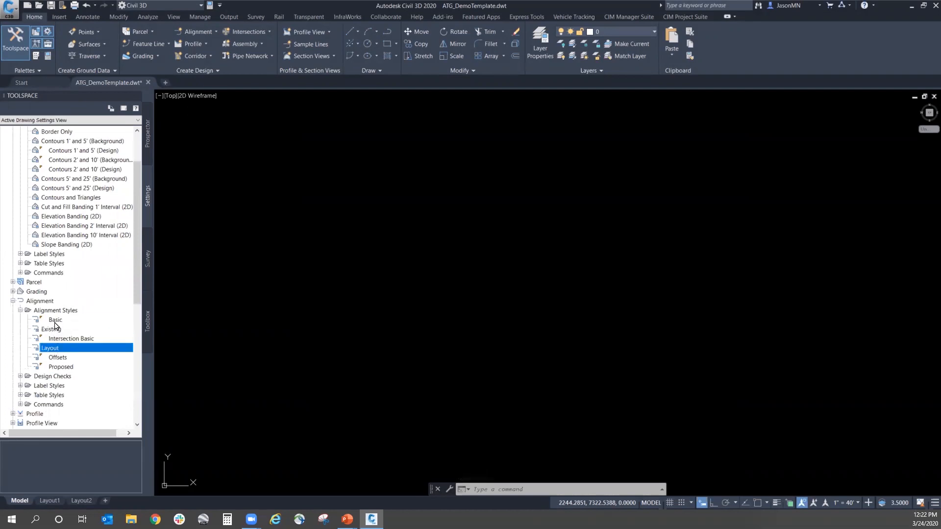
pyautogui.rightClick(55, 322)
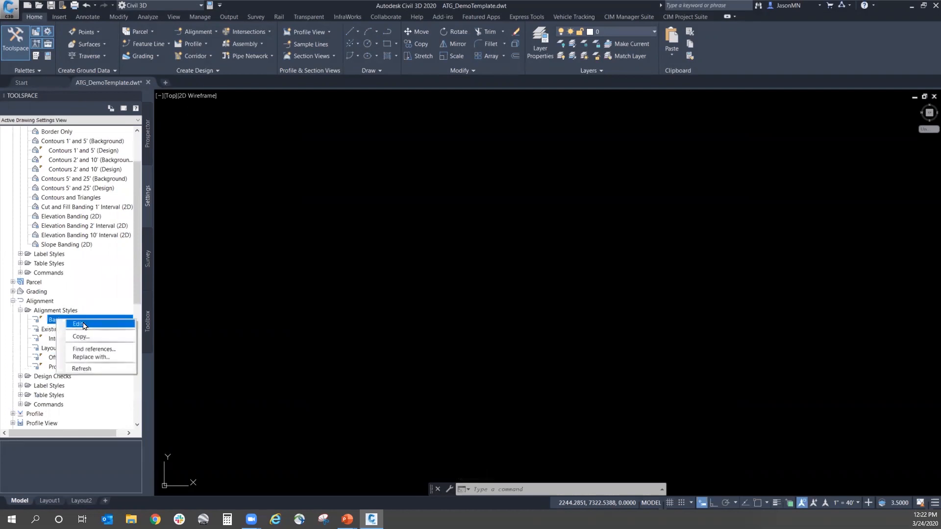
pyautogui.click(448, 372)
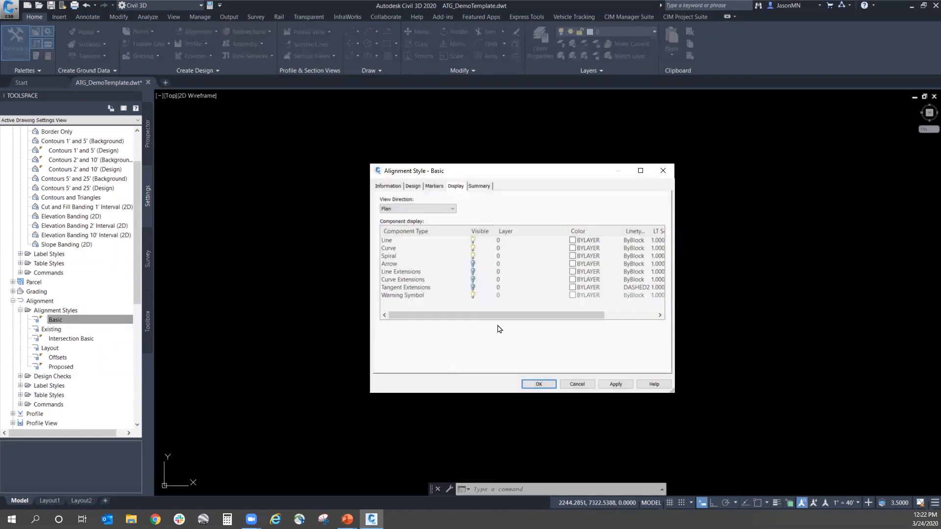
# Step: Review the information, design, marker and display settings of the Basic alignment style in an enlarged window
pyautogui.click(398, 188)
pyautogui.click(411, 189)
pyautogui.click(439, 188)
pyautogui.click(454, 187)
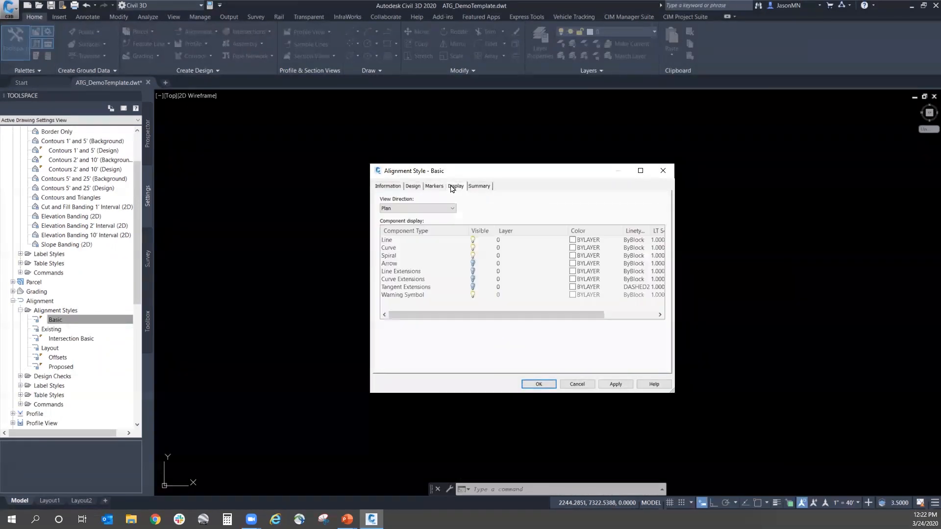
pyautogui.moveTo(673, 391); pyautogui.dragTo(763, 427)
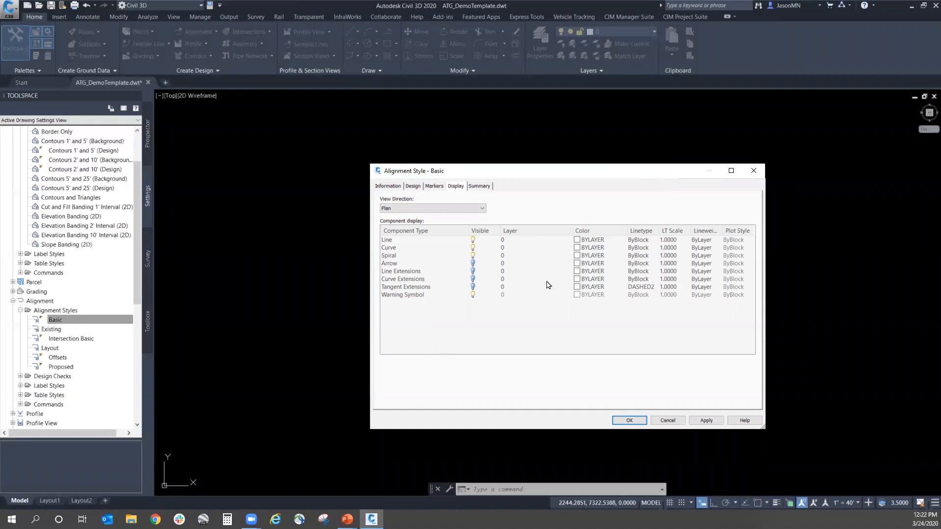
# Step: Assign the Basic alignment style's components from Line through Tangent Extensions to layer C-ROAD-CNTR and accept the style
pyautogui.click(527, 244)
pyautogui.click(526, 244)
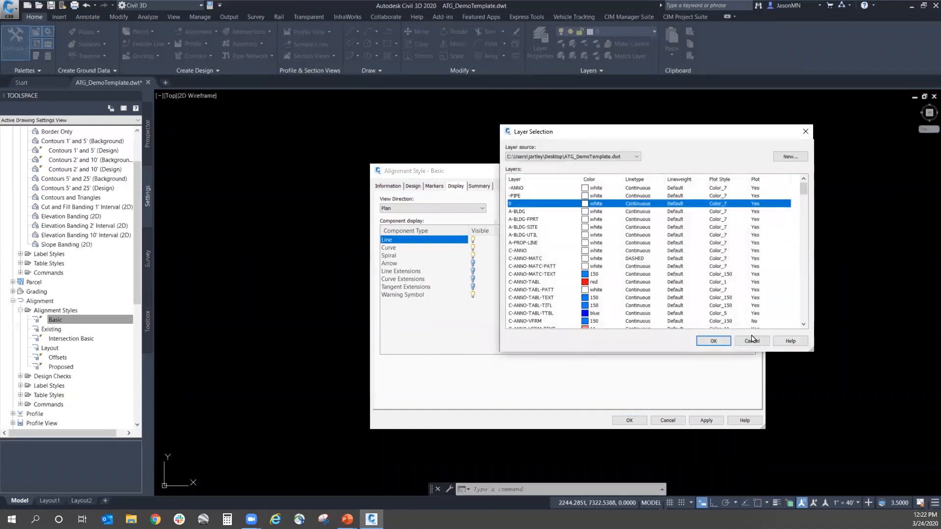
pyautogui.keyDown('shift'); pyautogui.click(421, 295); pyautogui.keyUp('shift')
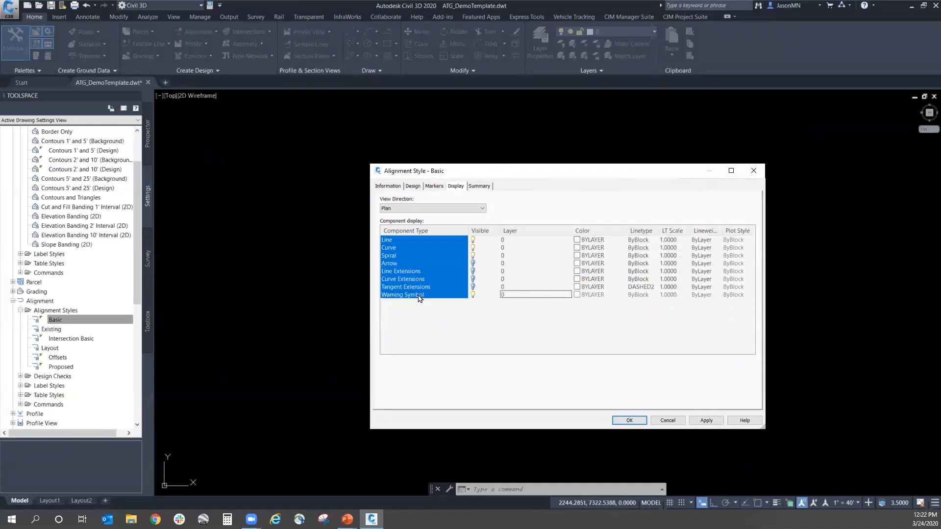
pyautogui.click(549, 241)
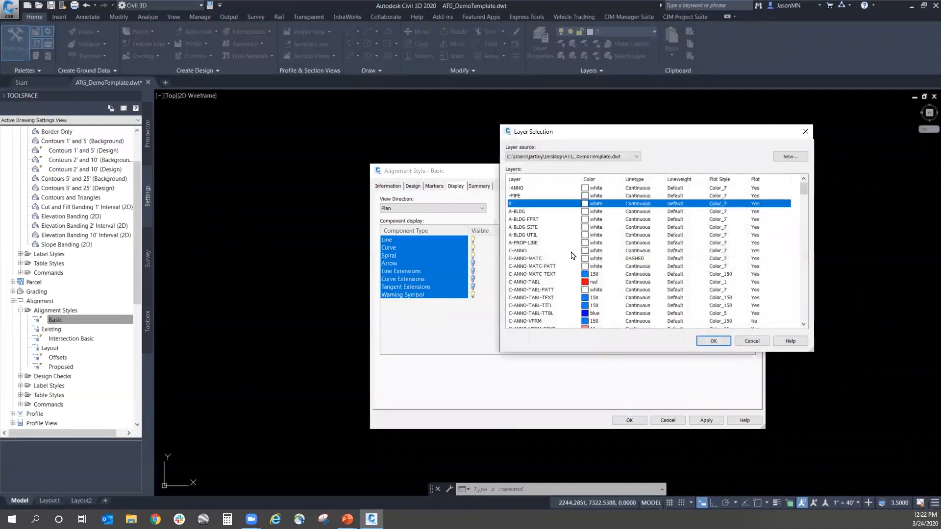
pyautogui.scroll(-5, 591, 265)
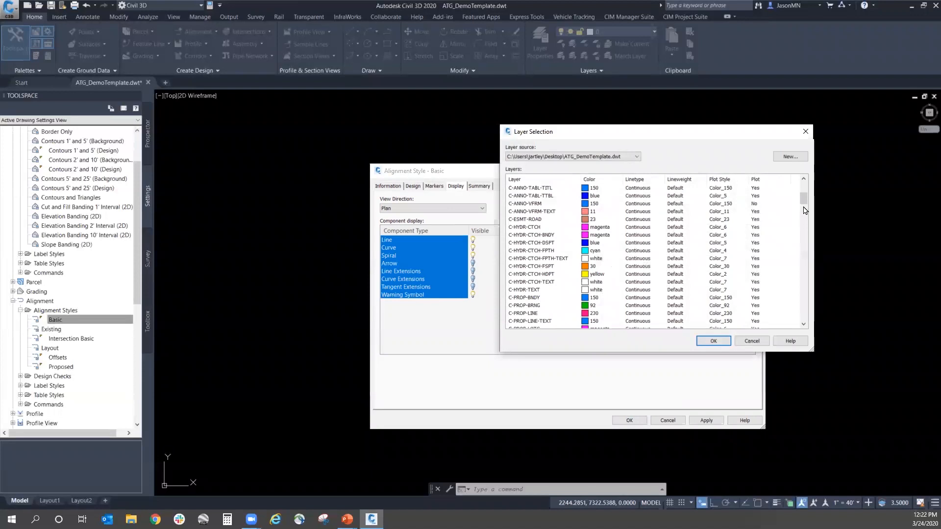
pyautogui.moveTo(803, 199); pyautogui.dragTo(806, 213)
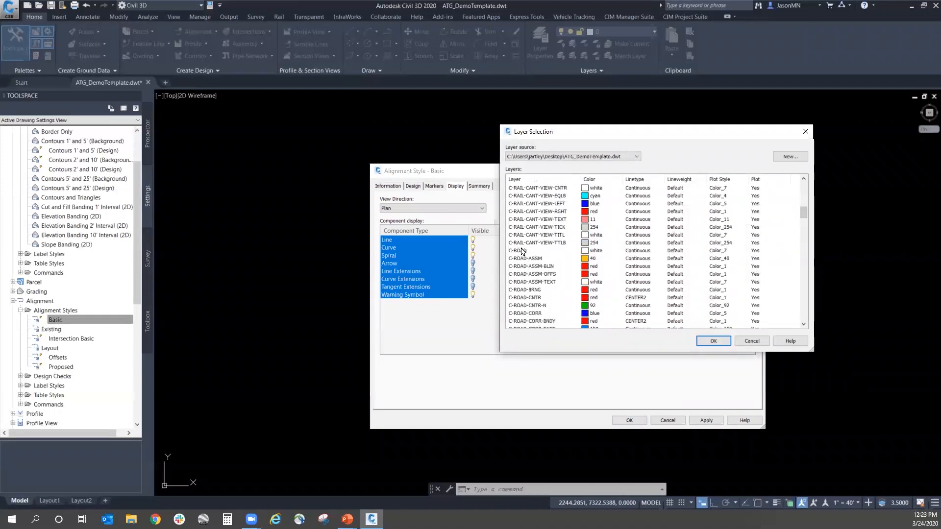
pyautogui.click(535, 298)
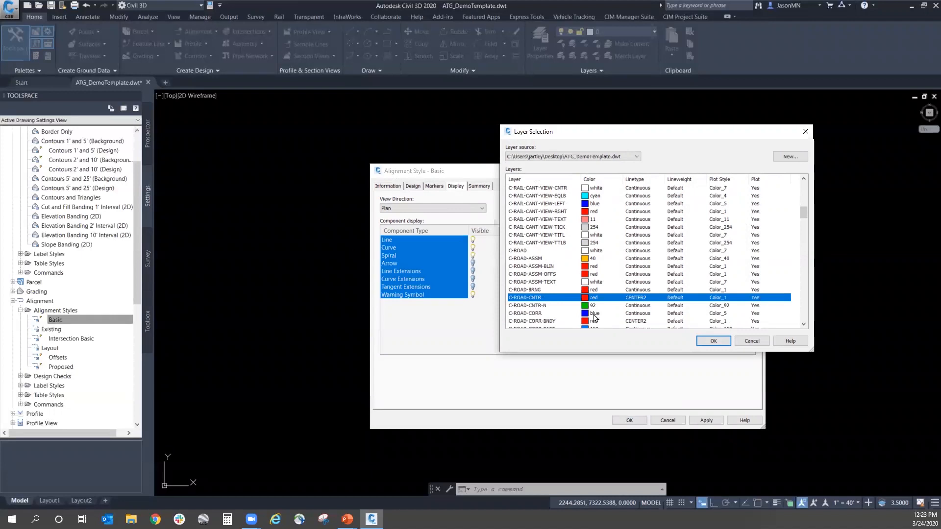
pyautogui.click(722, 341)
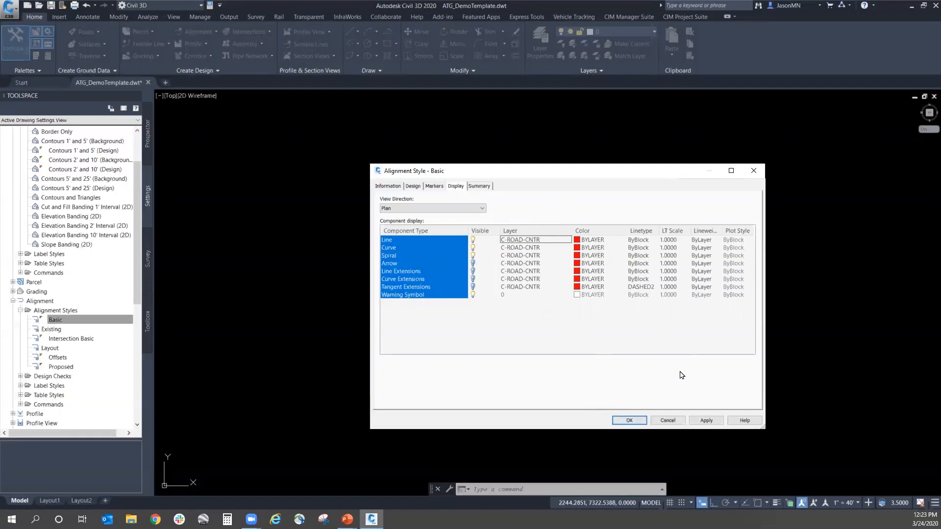
pyautogui.click(629, 420)
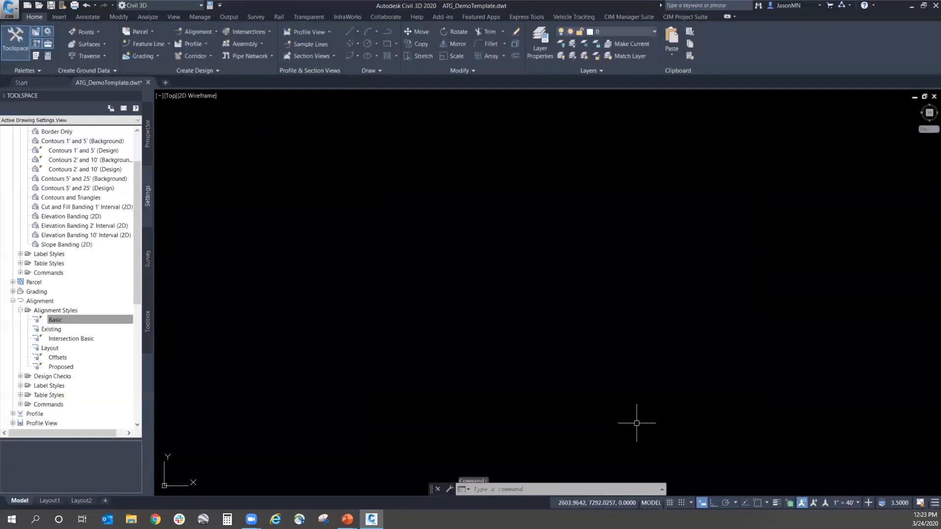
# Step: Reopen the ATG_DemoTemplate drawing settings and check the layer choices for the Alignment object, keeping layer 0
pyautogui.scroll(2, 135, 194)
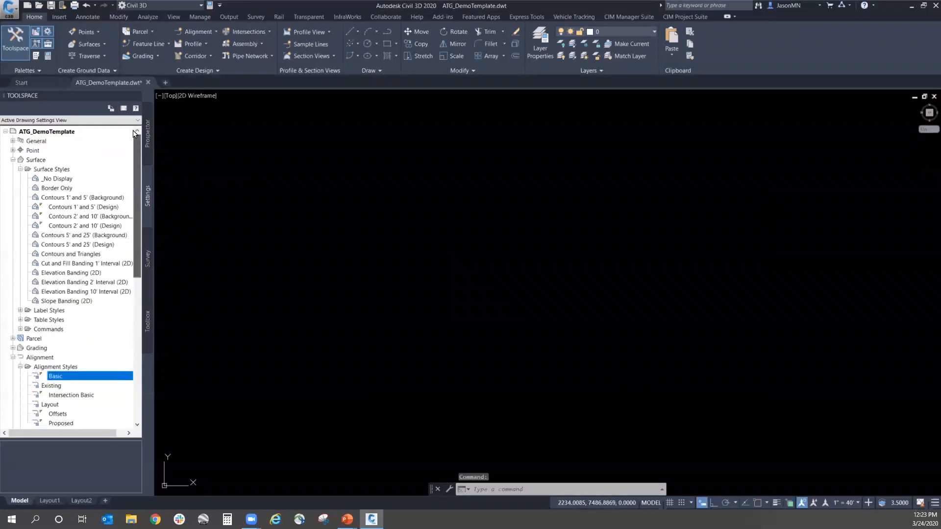
pyautogui.rightClick(69, 131)
pyautogui.click(87, 134)
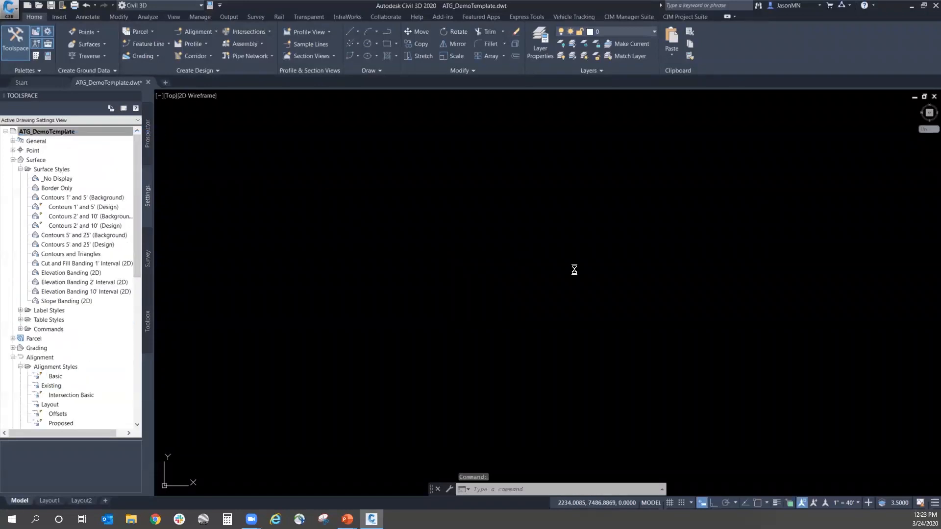
pyautogui.click(392, 168)
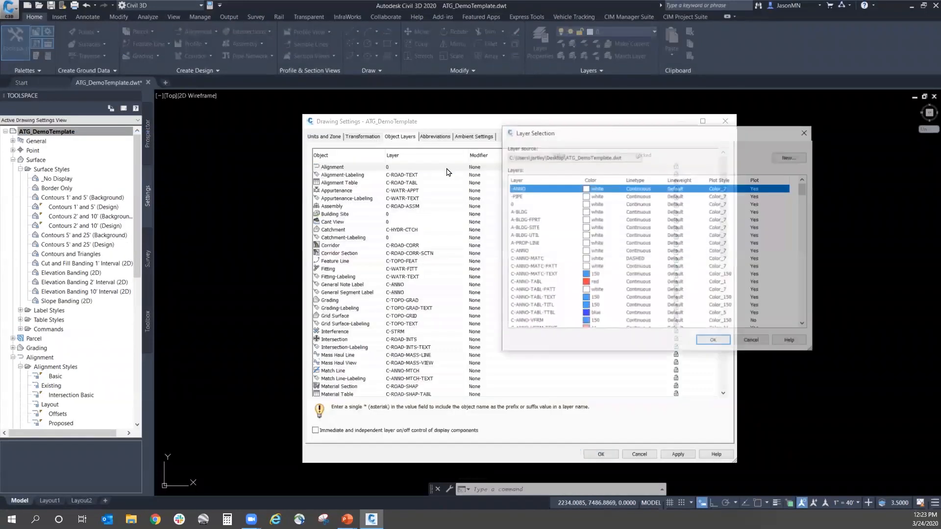
pyautogui.click(713, 339)
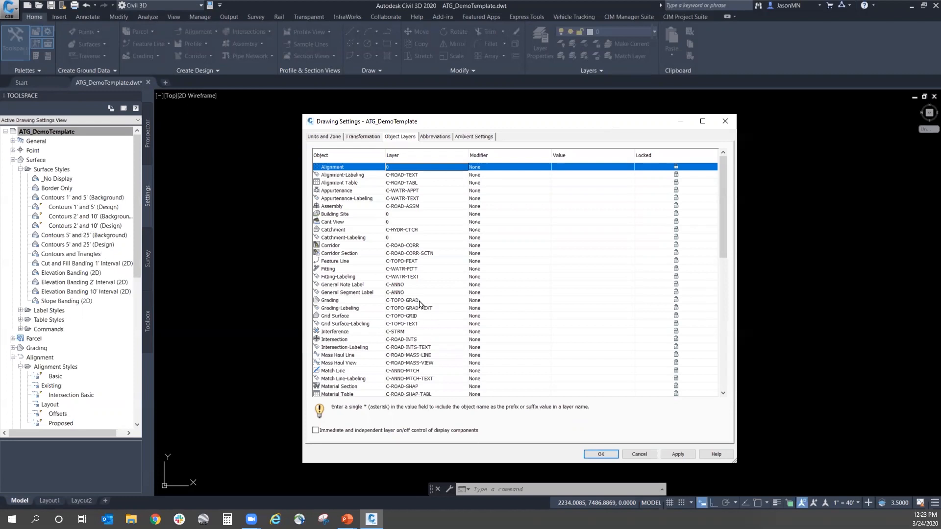
# Step: Assign the Grid Surface object to layer 0 and accept the drawing settings
pyautogui.click(387, 317)
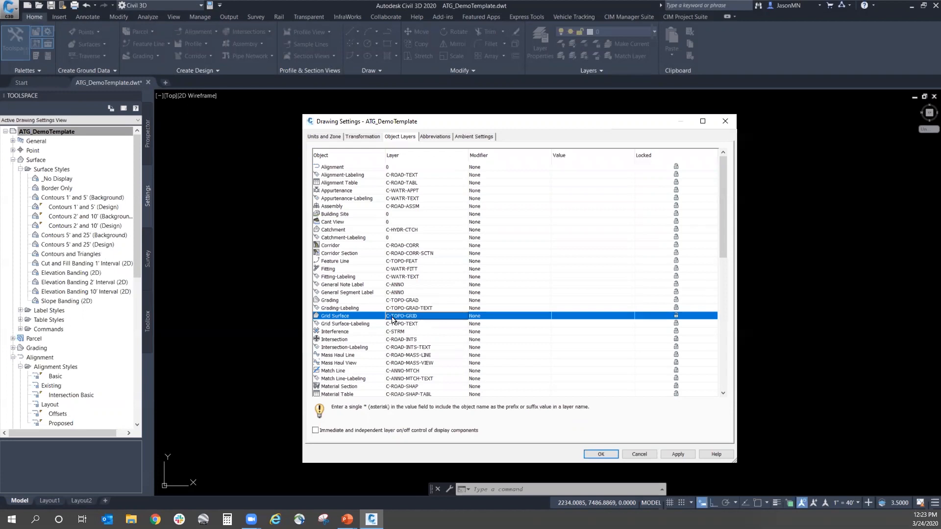
pyautogui.click(392, 317)
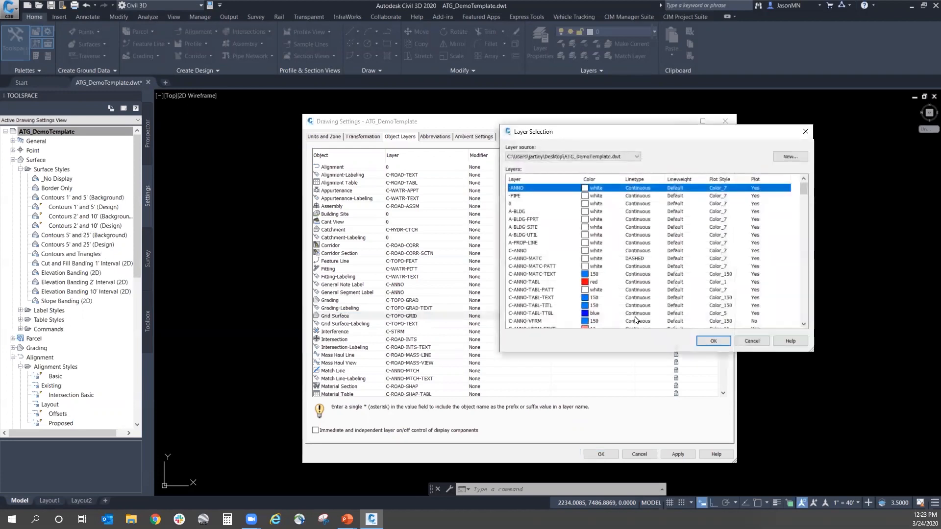
pyautogui.click(533, 204)
pyautogui.click(713, 341)
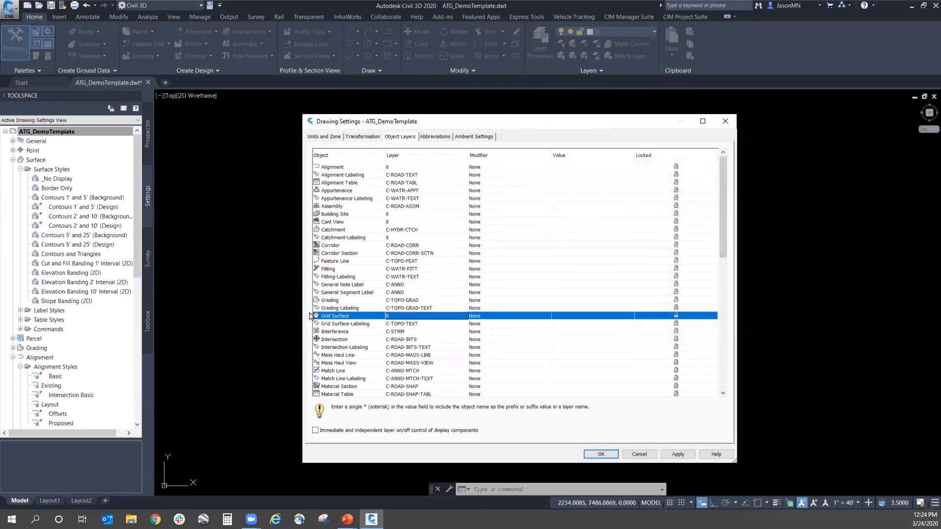
pyautogui.click(603, 452)
# Step: Check the details of the Contours 1' and 5' (Design) surface style and select the Contours 2' and 10' (Background) style
pyautogui.click(95, 208)
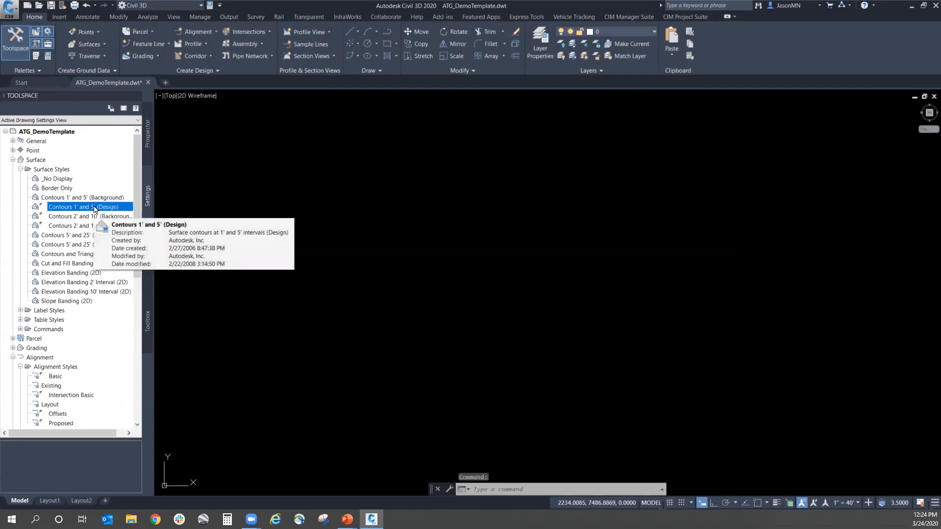
pyautogui.click(71, 217)
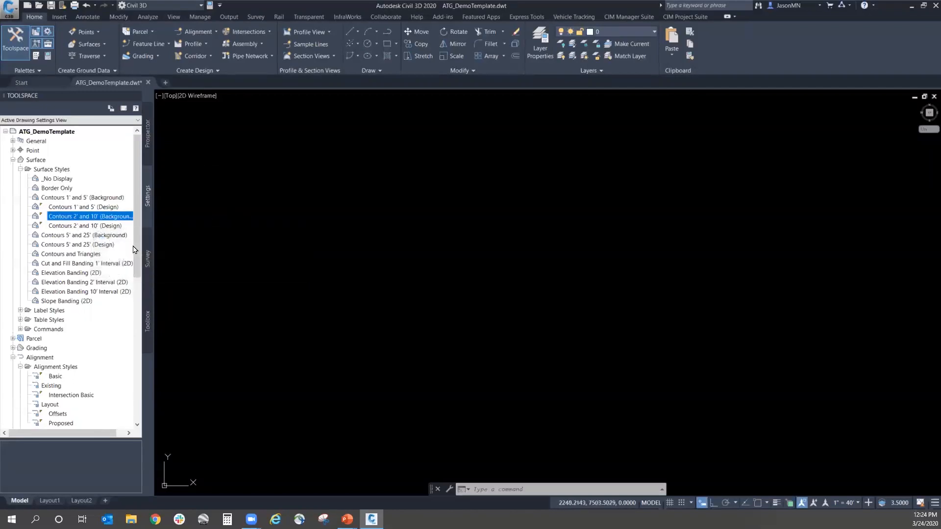
# Step: Reopen the ATG_DemoTemplate drawing settings and review the object layer assignments from Alignment down through the pressure pipe entries
pyautogui.rightClick(54, 133)
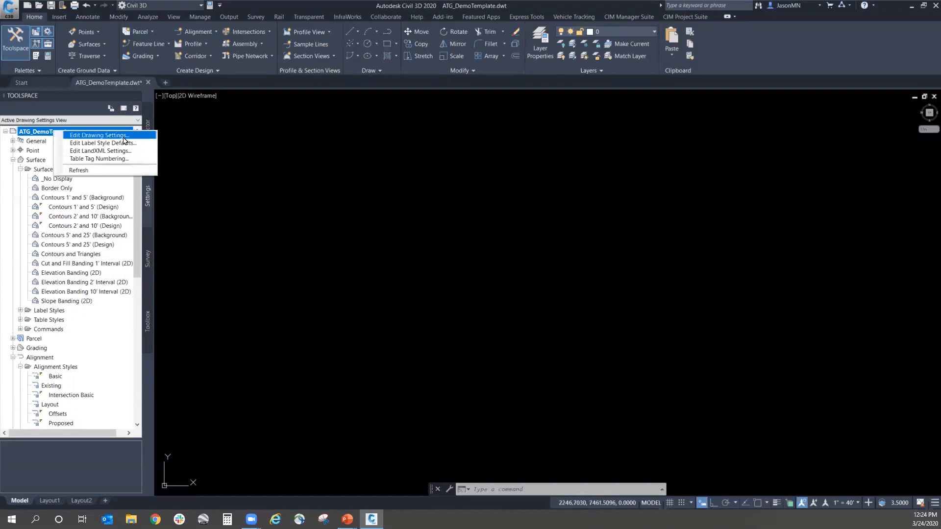
pyautogui.click(112, 137)
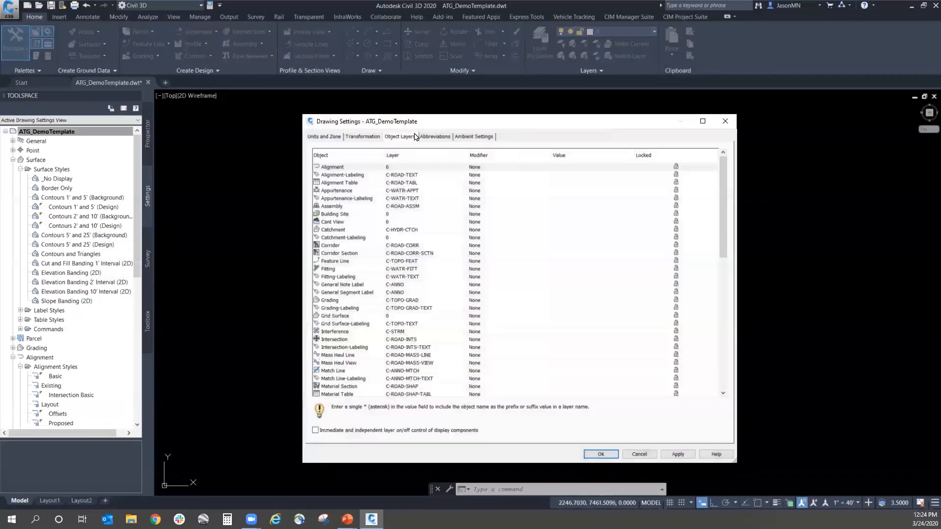
pyautogui.scroll(-4, 465, 330)
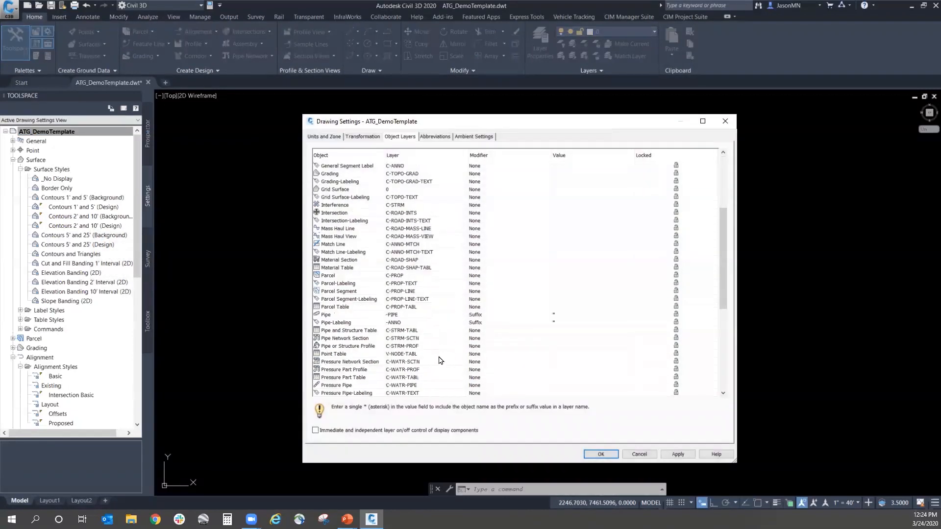
pyautogui.scroll(2, 430, 274)
pyautogui.scroll(2, 437, 311)
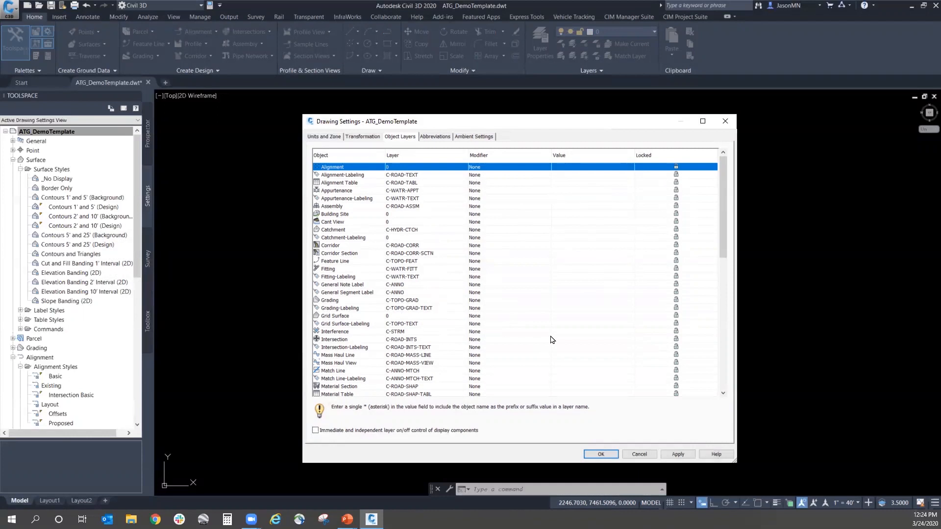
# Step: Examine the drawing's abbreviations for alignment geometry points, entity data, superelevation, cant and profile
pyautogui.click(440, 136)
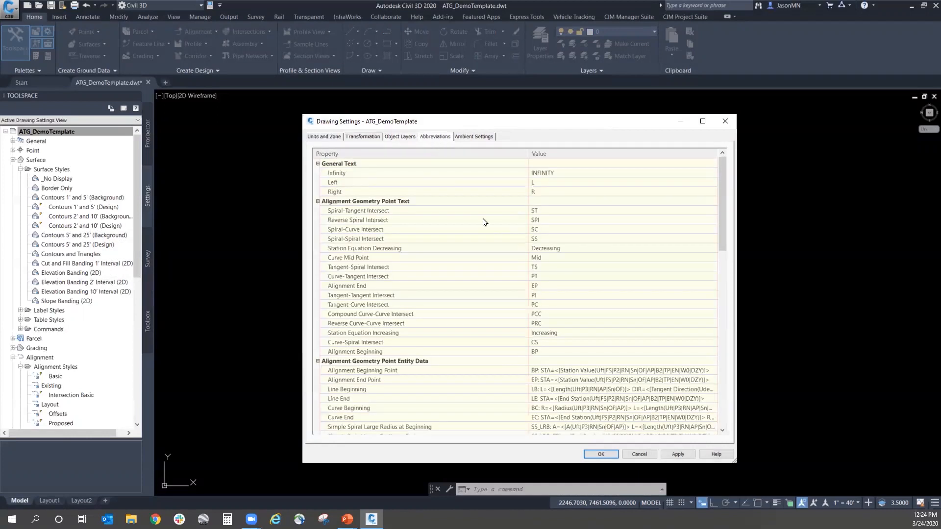
pyautogui.moveTo(722, 205); pyautogui.dragTo(719, 375)
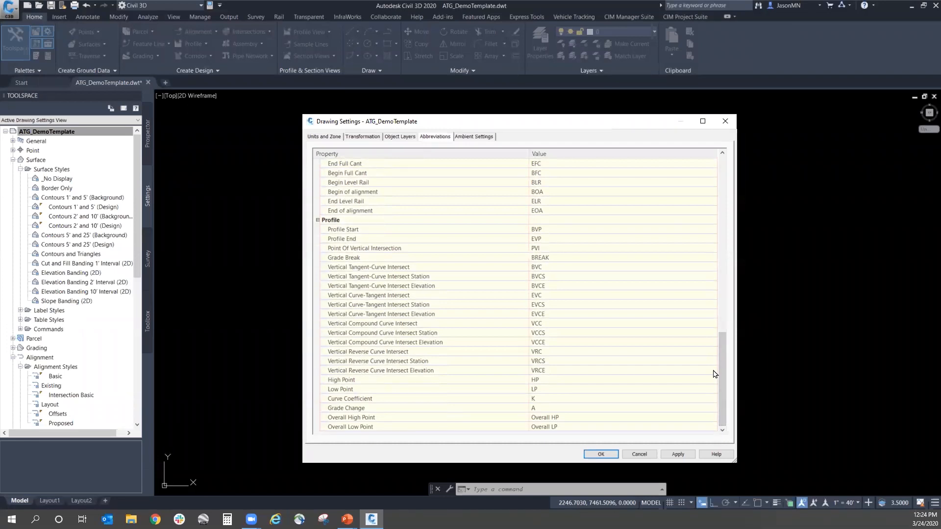
pyautogui.scroll(1, 713, 374)
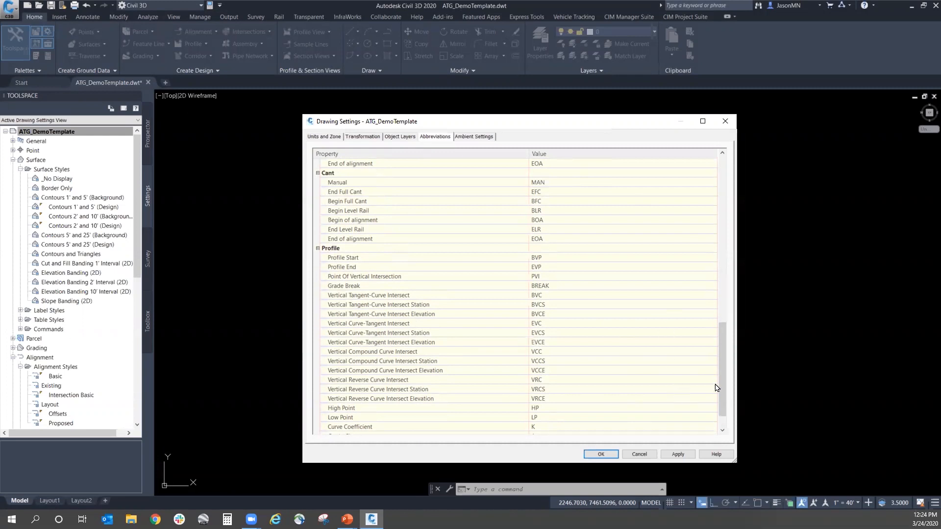
pyautogui.scroll(-1, 720, 372)
pyautogui.scroll(9, 720, 380)
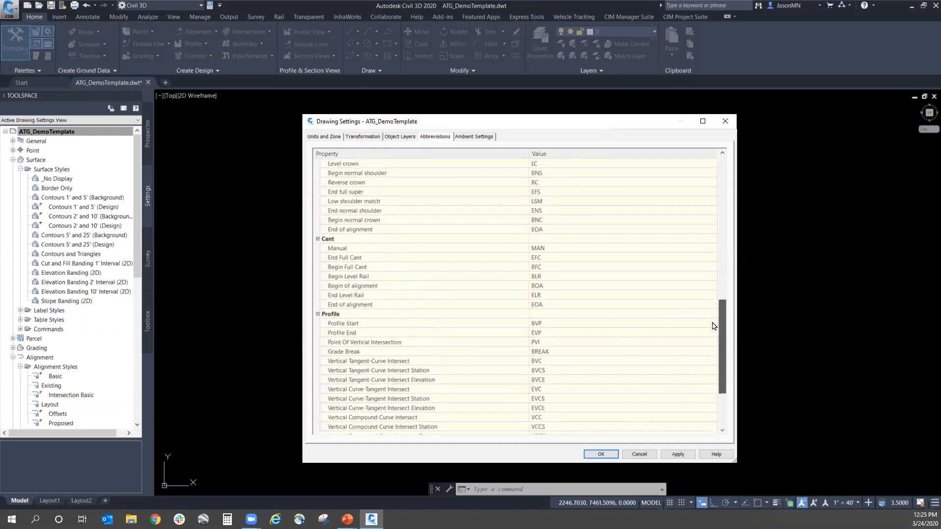
pyautogui.scroll(5, 712, 269)
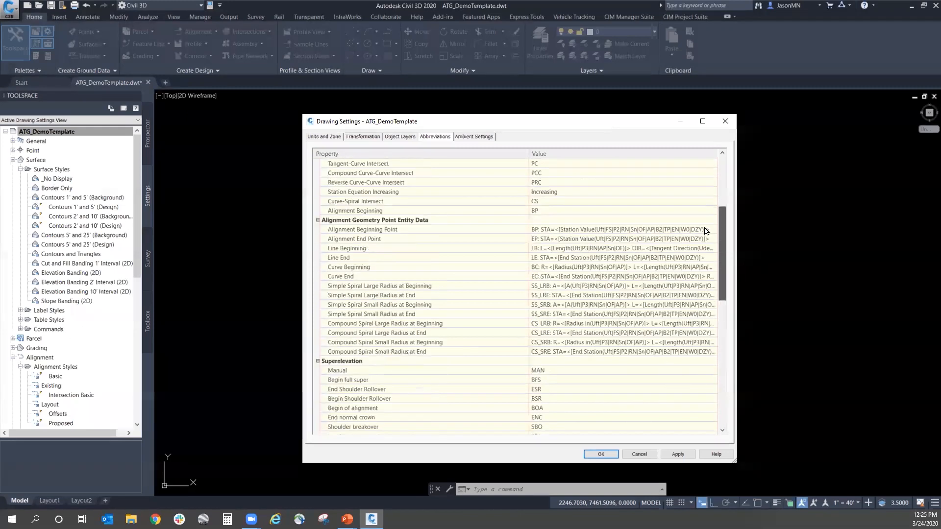
pyautogui.click(544, 305)
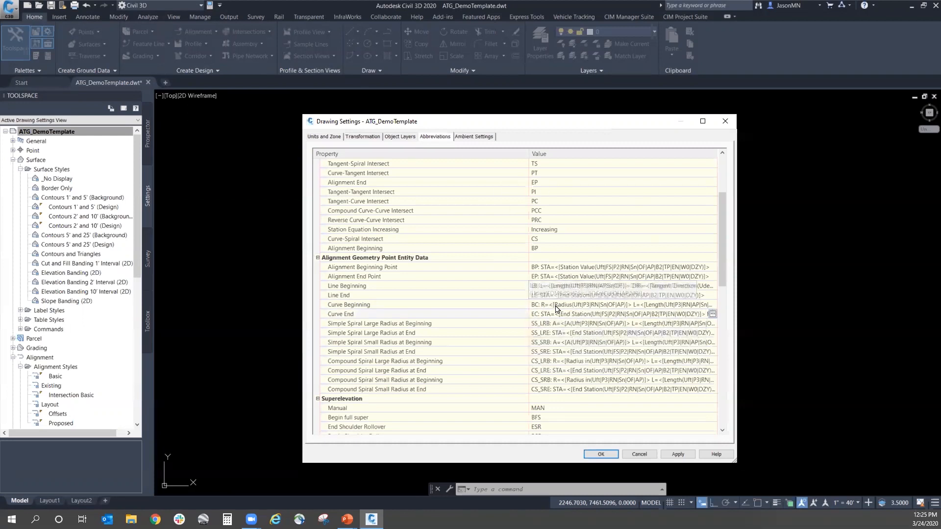
pyautogui.scroll(2, 614, 365)
pyautogui.scroll(2, 614, 365)
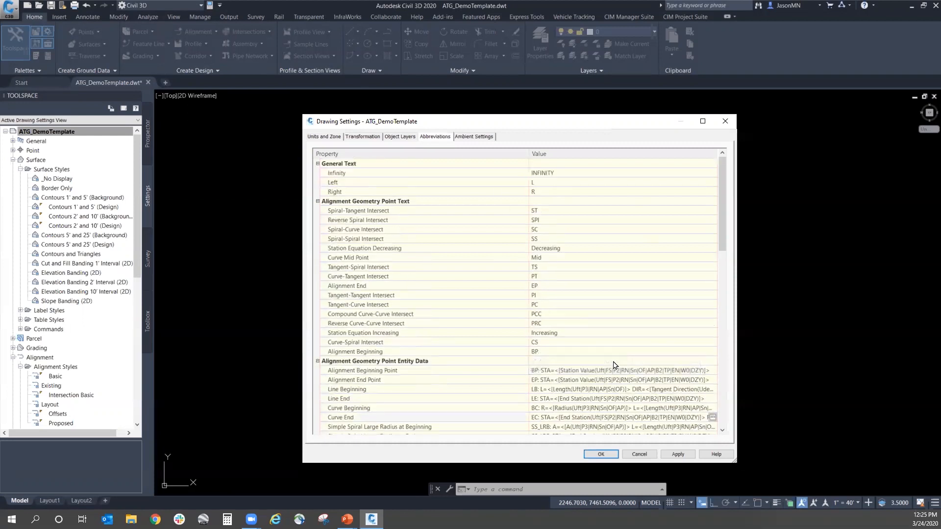
pyautogui.scroll(-8, 614, 365)
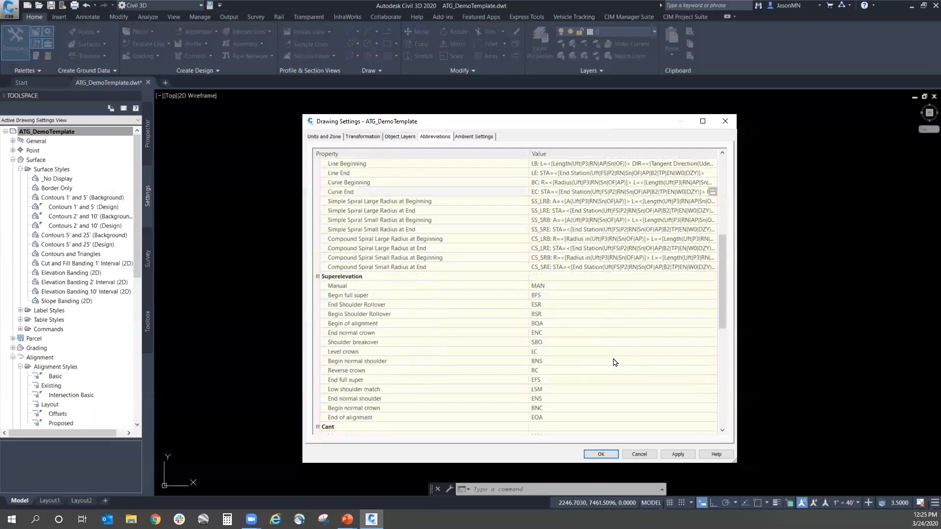
pyautogui.scroll(-1, 614, 362)
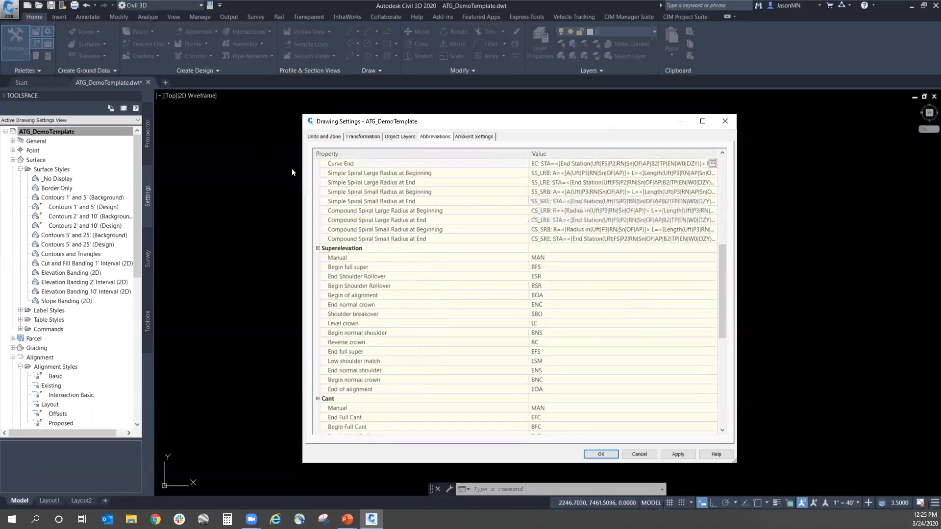
# Step: Check the General ambient settings, including Driving Direction, and look into the Degree of Curvature group
pyautogui.click(474, 136)
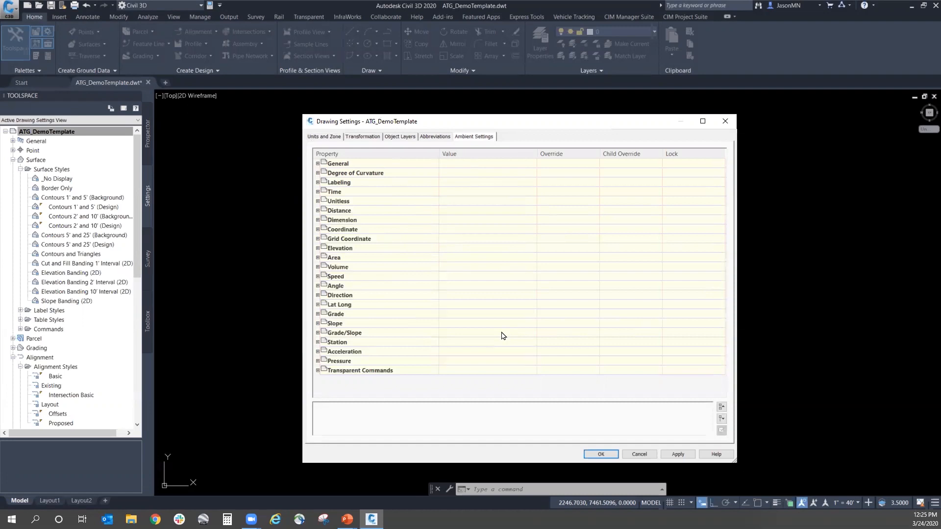
pyautogui.click(317, 164)
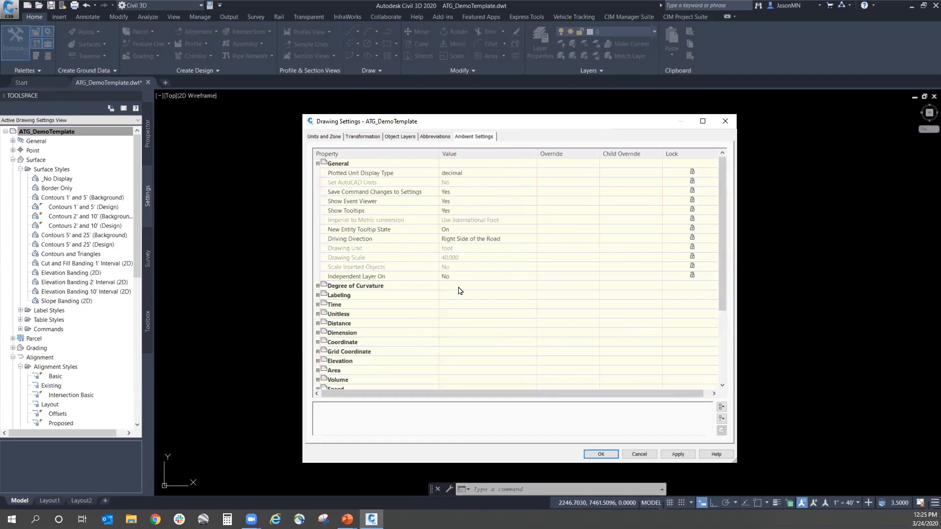
pyautogui.moveTo(555, 127); pyautogui.dragTo(622, 135)
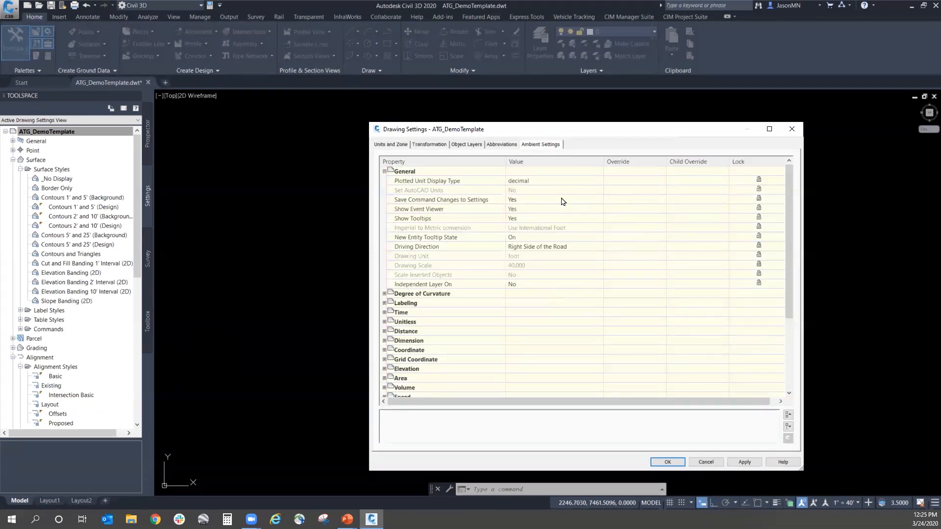
pyautogui.click(534, 249)
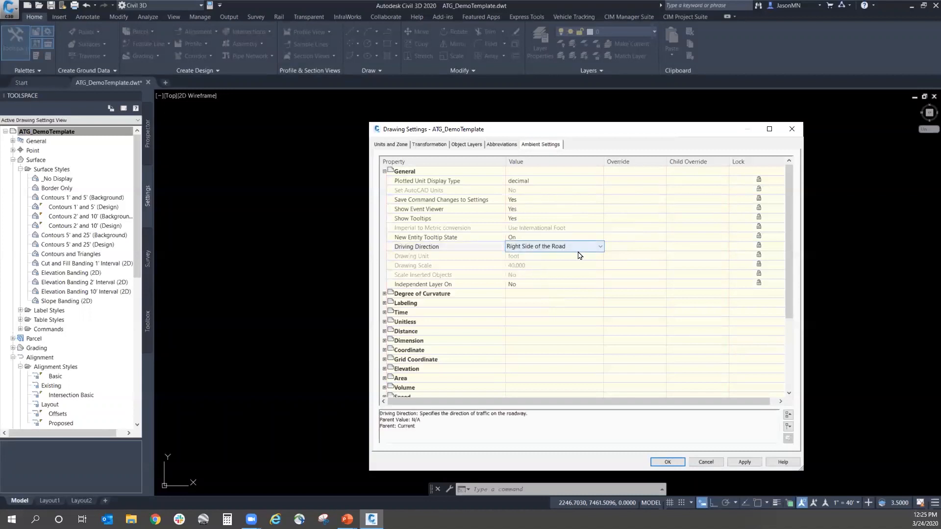
pyautogui.click(385, 172)
pyautogui.click(385, 181)
pyautogui.click(385, 181)
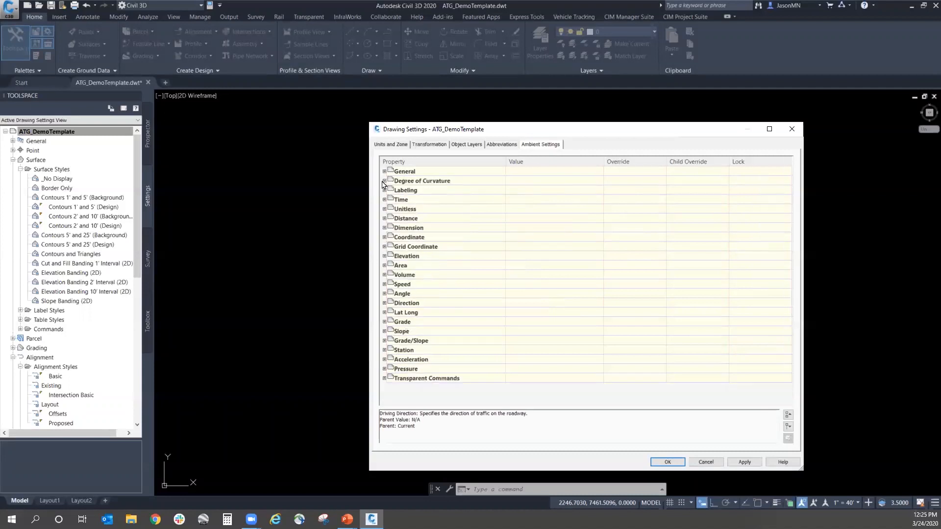
# Step: Inspect the ambient settings for Labeling, Coordinate precision, Dimension, Grid Coordinate and Elevation
pyautogui.click(384, 190)
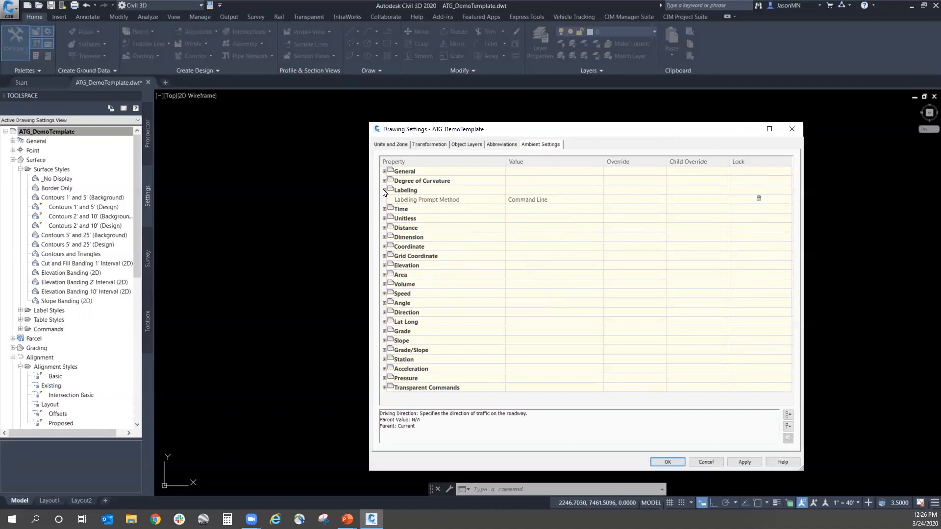
pyautogui.click(385, 246)
pyautogui.click(520, 266)
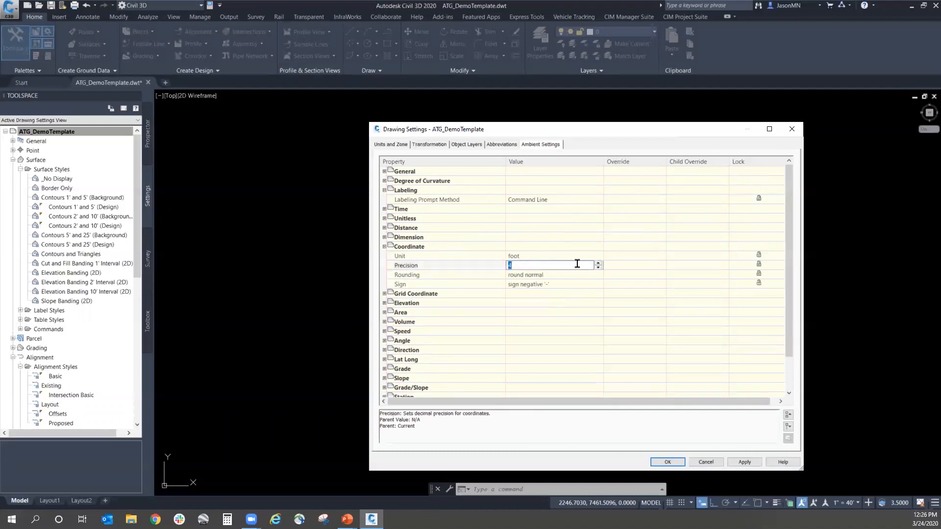
pyautogui.click(384, 237)
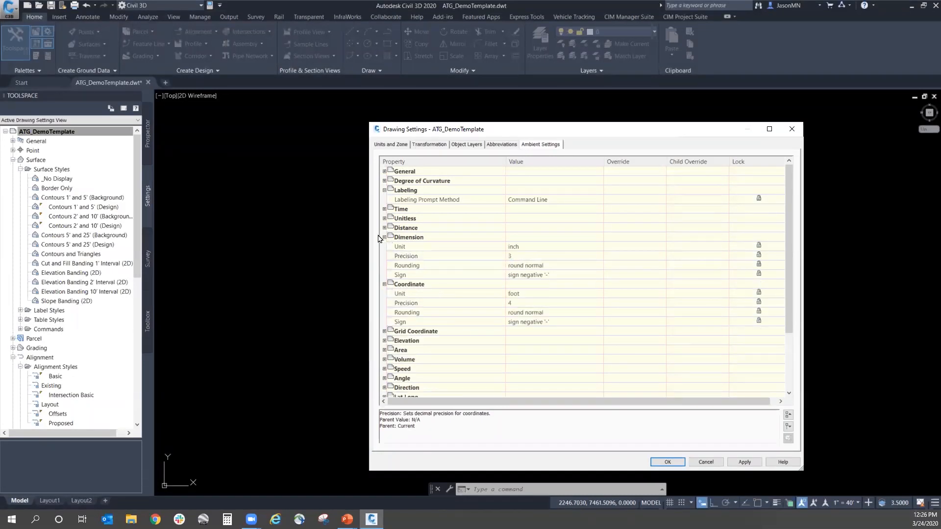
pyautogui.click(384, 237)
pyautogui.click(385, 294)
pyautogui.click(384, 341)
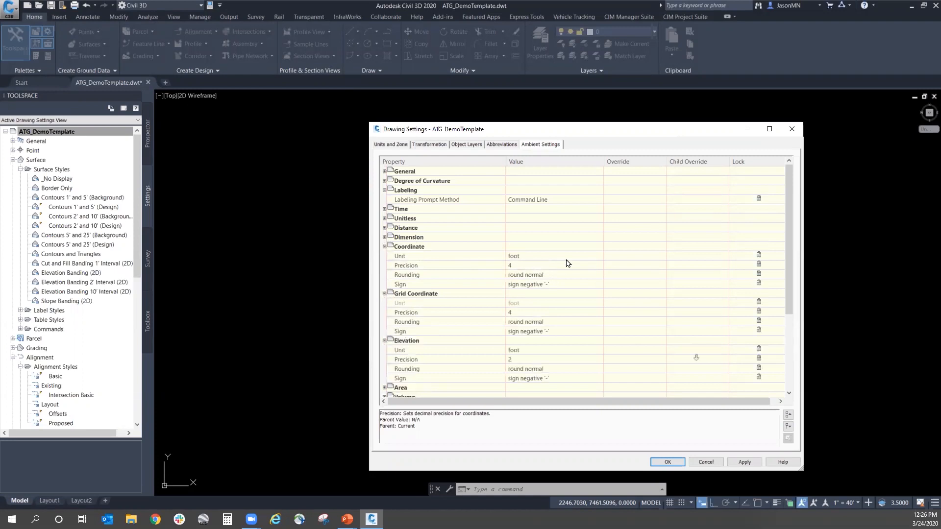
# Step: Review the units, precision and format in the Area, Volume and Angle ambient settings
pyautogui.scroll(-2, 567, 263)
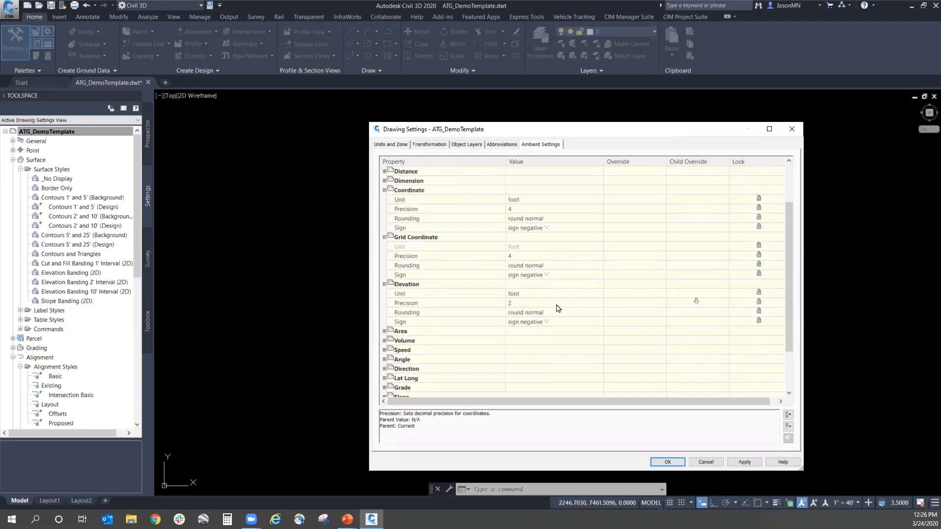
pyautogui.click(384, 331)
pyautogui.scroll(-2, 595, 279)
pyautogui.scroll(-1, 594, 279)
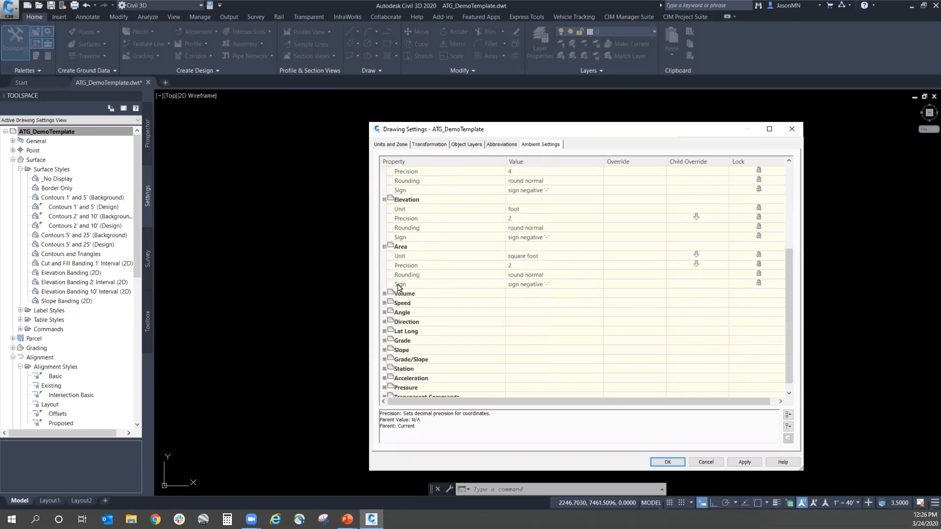
pyautogui.scroll(-1, 490, 274)
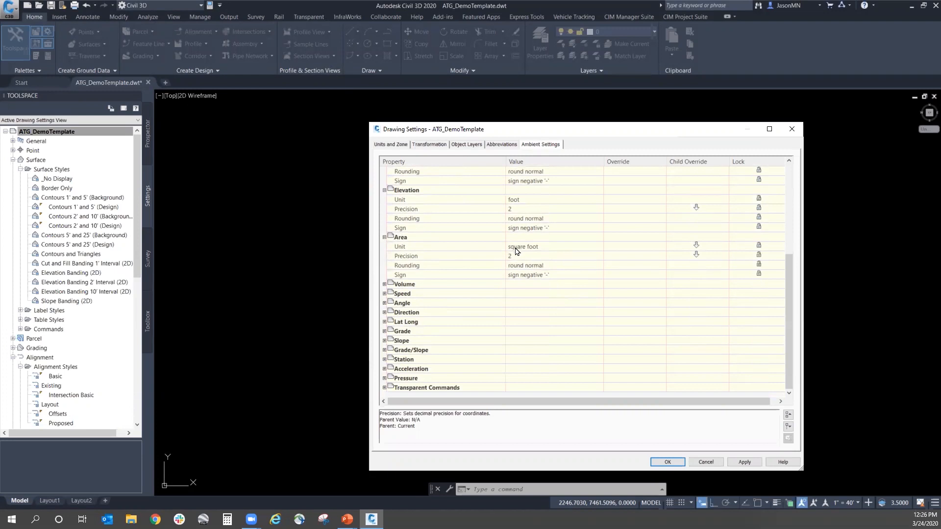
pyautogui.scroll(4, 593, 248)
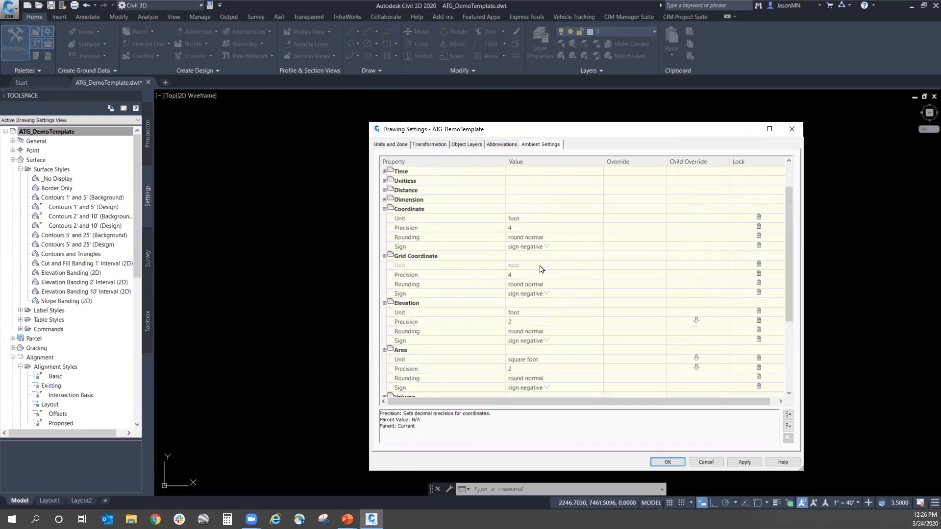
pyautogui.scroll(-4, 528, 294)
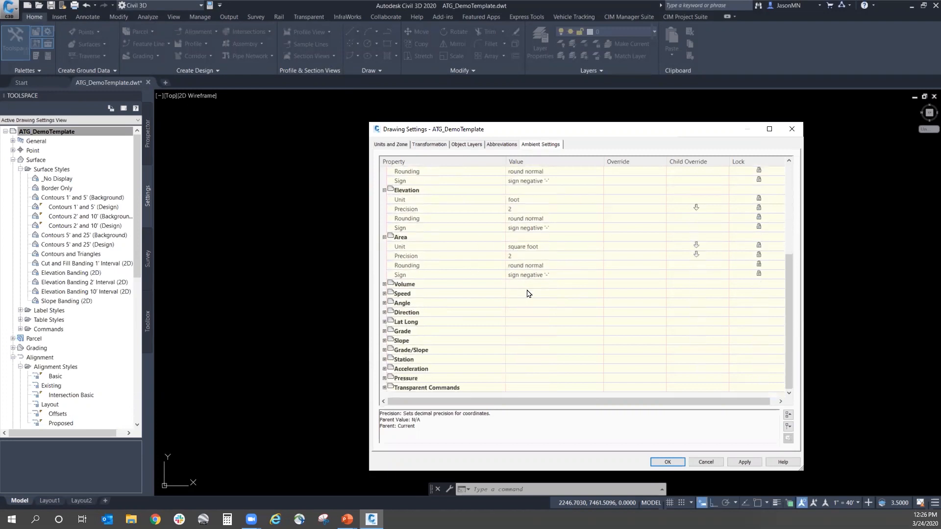
pyautogui.click(384, 285)
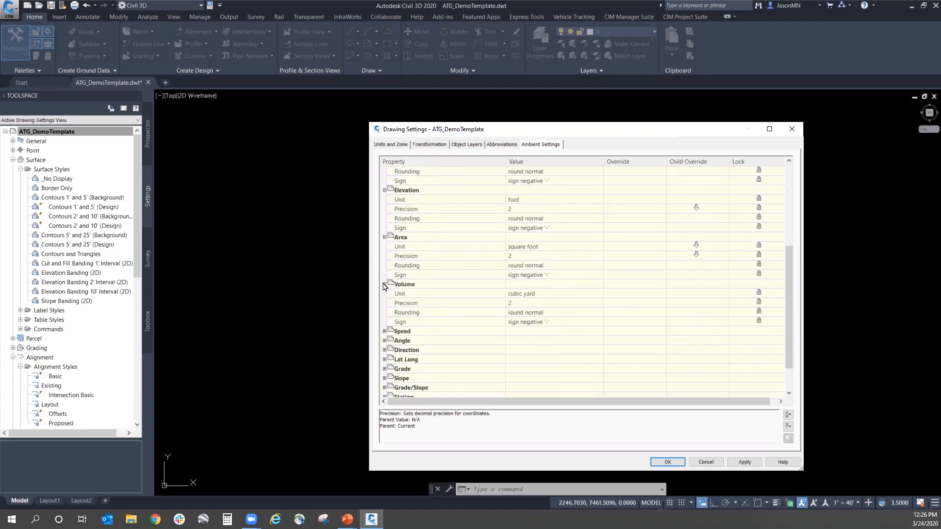
pyautogui.click(384, 285)
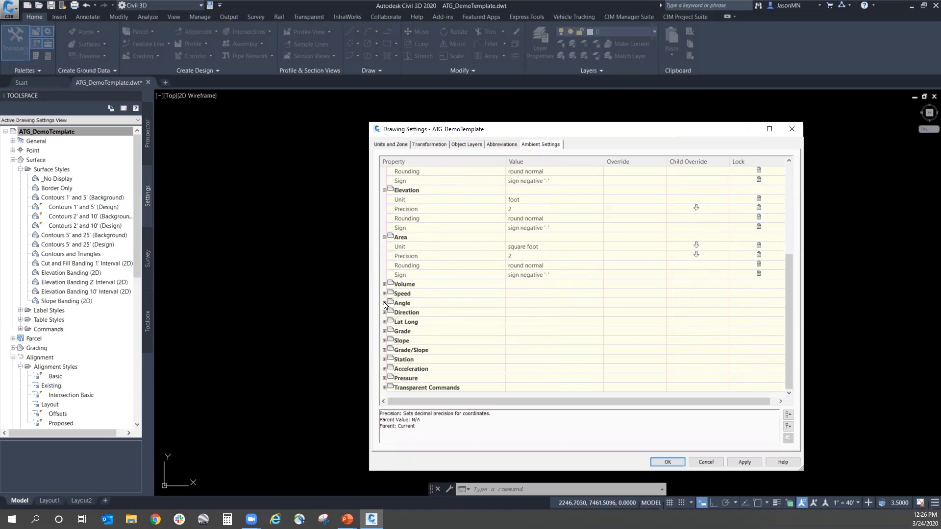
pyautogui.click(384, 303)
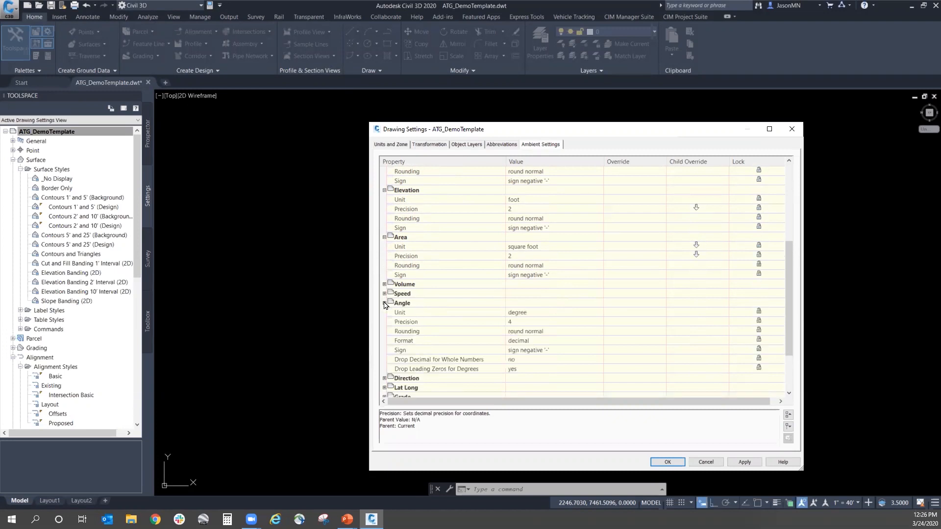
pyautogui.click(385, 304)
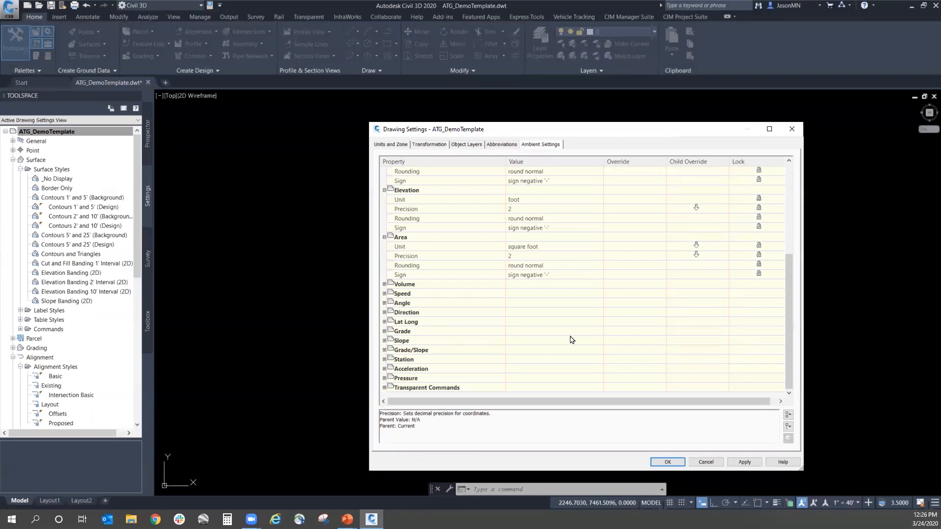
# Step: Return to the Area ambient settings group and accept the drawing settings
pyautogui.scroll(5, 569, 337)
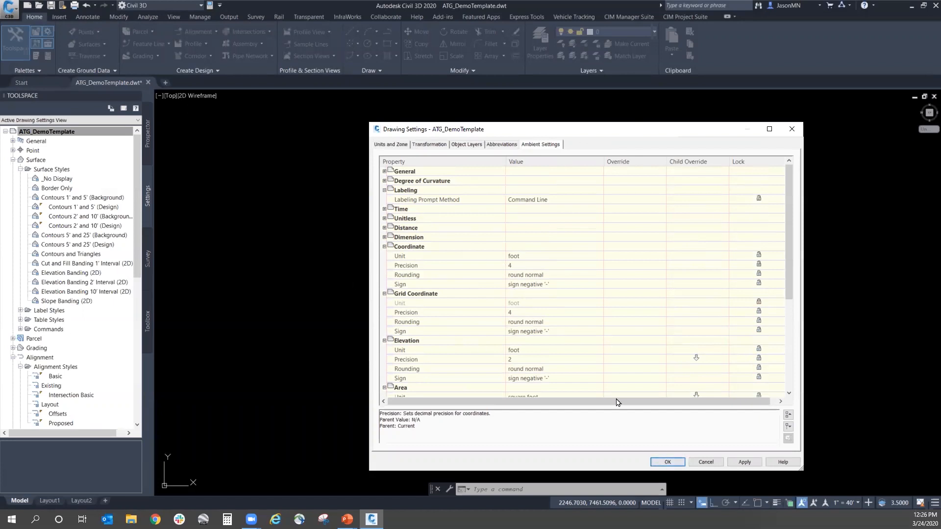
pyautogui.click(401, 387)
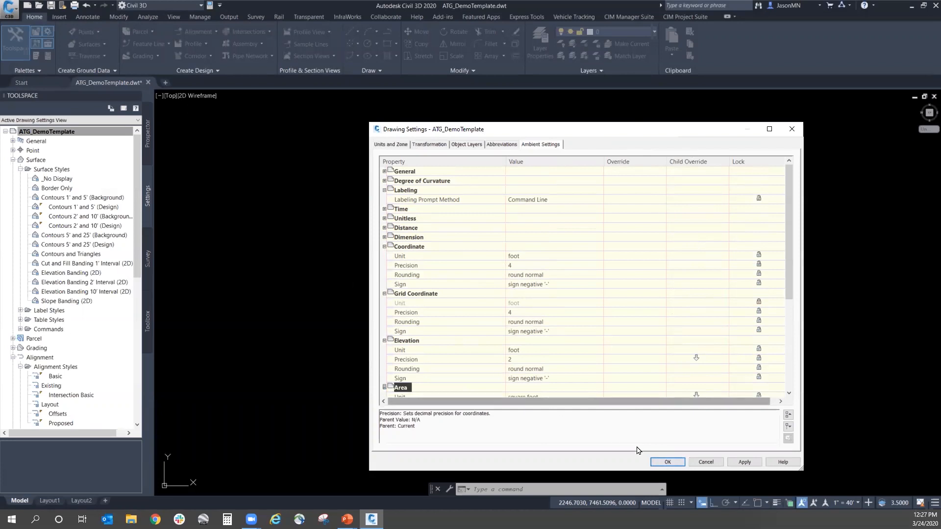
pyautogui.click(667, 462)
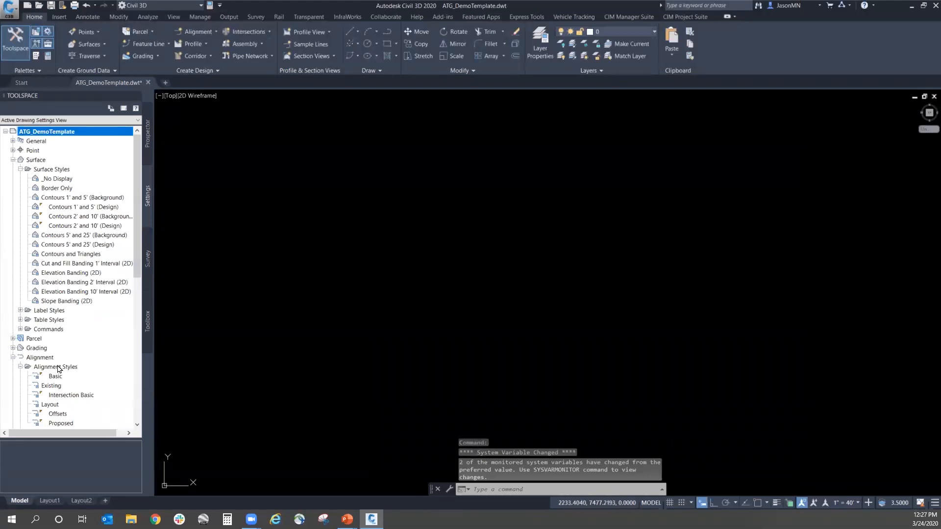
# Step: Look over the list of Surface commands in the template's settings and collapse it again
pyautogui.click(60, 331)
pyautogui.click(20, 329)
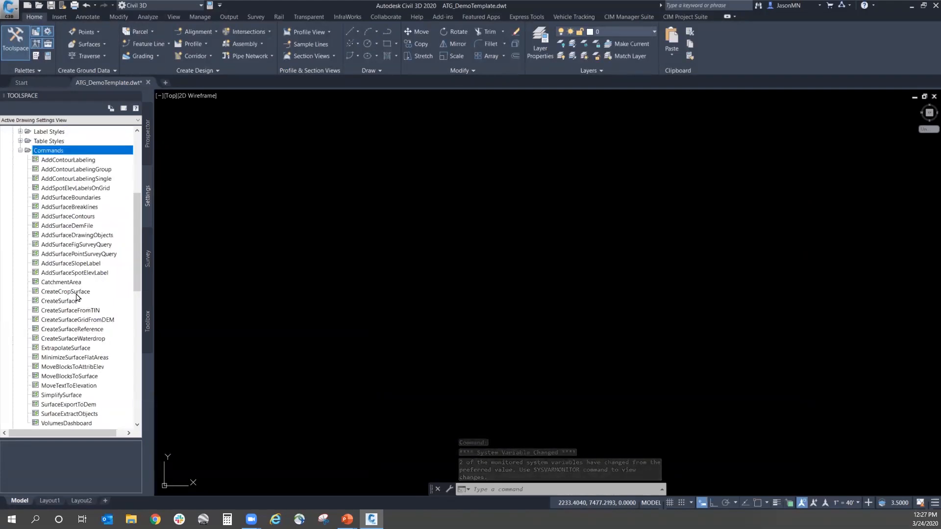
pyautogui.click(20, 151)
pyautogui.scroll(7, 83, 211)
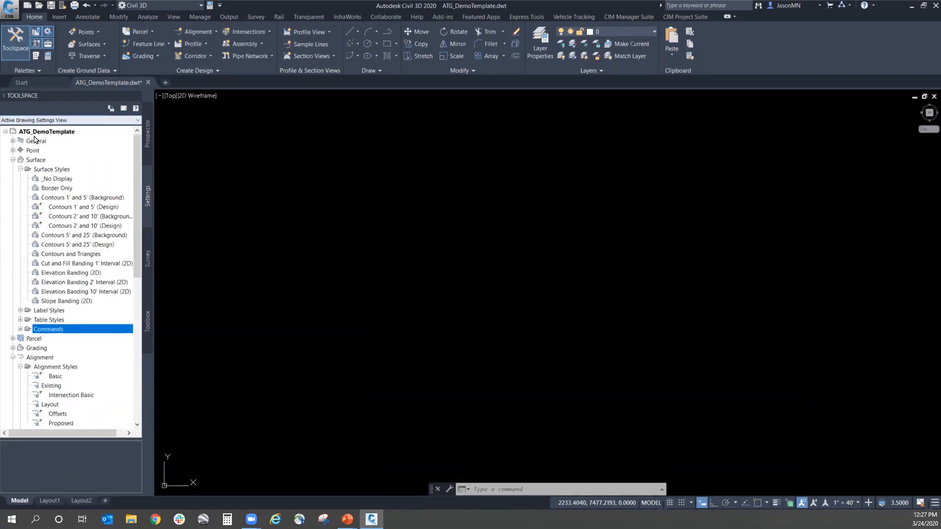
# Step: Examine the style and command collections under General, Point, Parcel and Surface in the template's settings
pyautogui.click(13, 141)
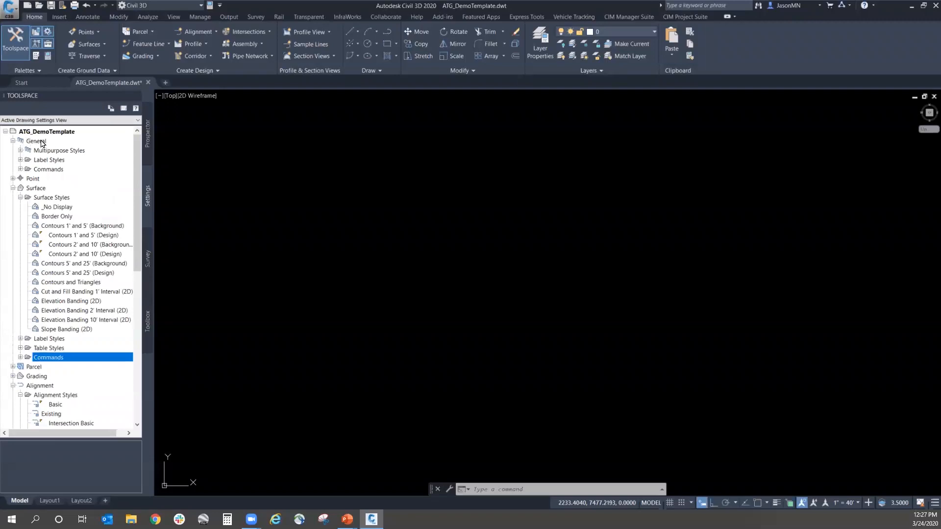
pyautogui.click(36, 141)
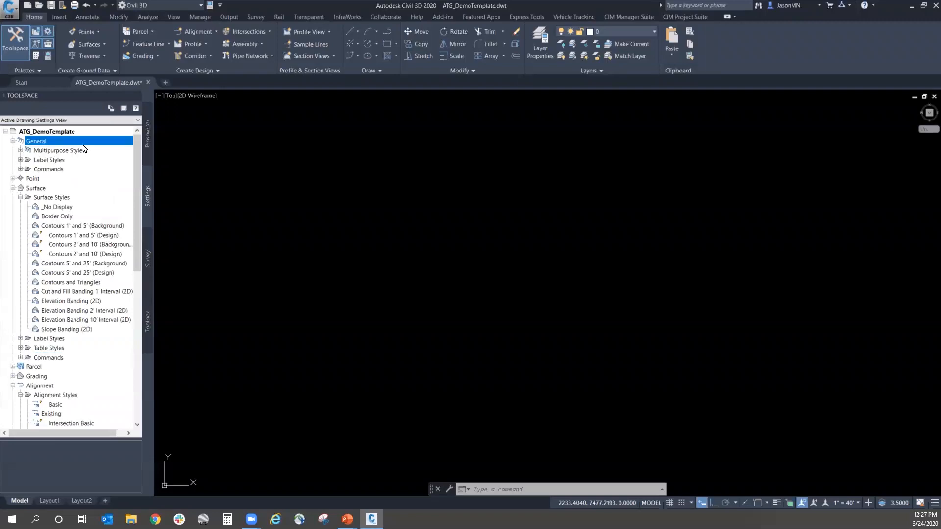
pyautogui.click(13, 179)
pyautogui.click(13, 263)
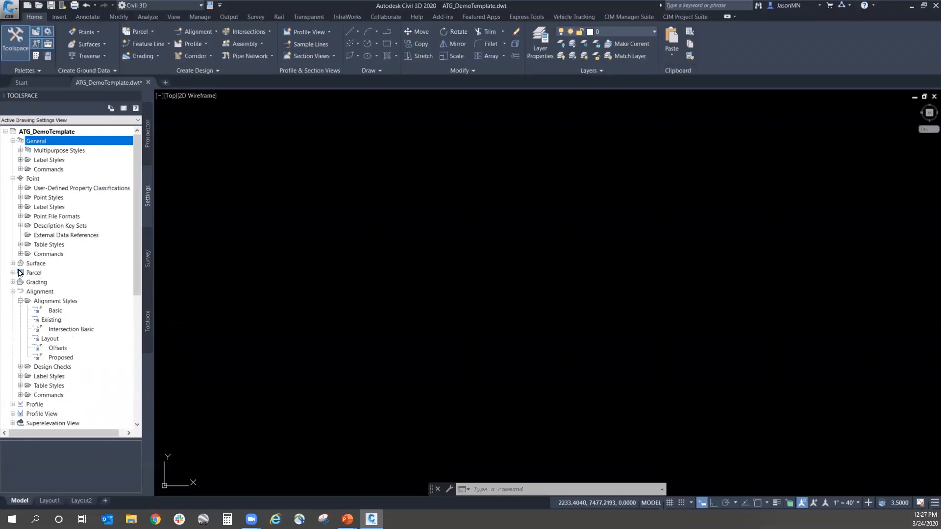
pyautogui.click(13, 272)
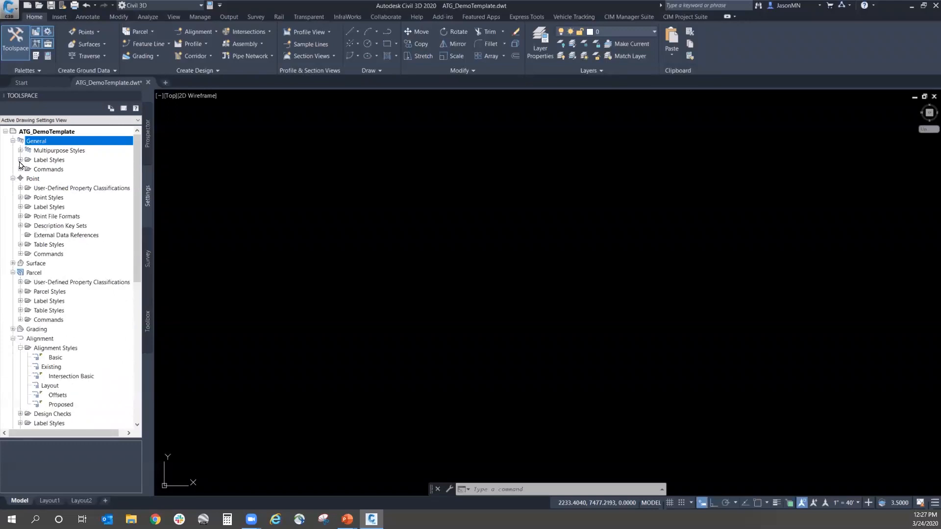
pyautogui.click(45, 254)
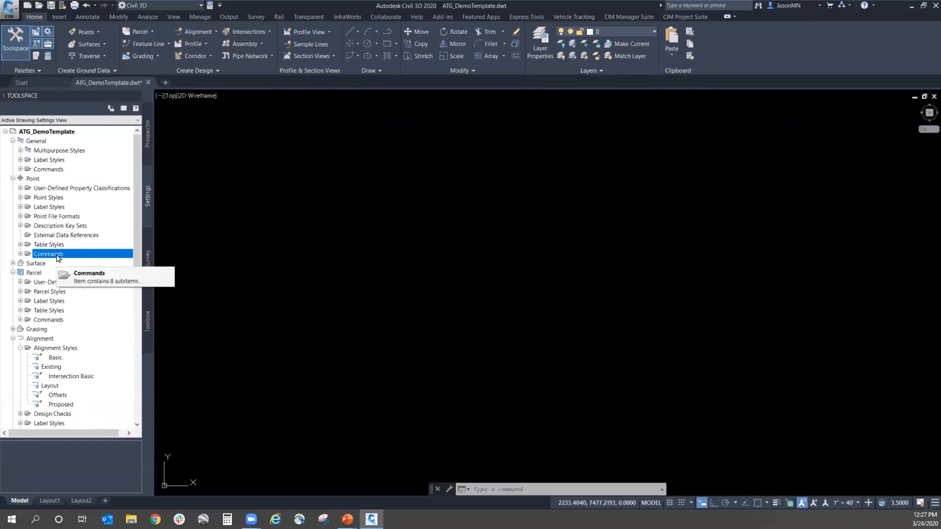
pyautogui.click(13, 273)
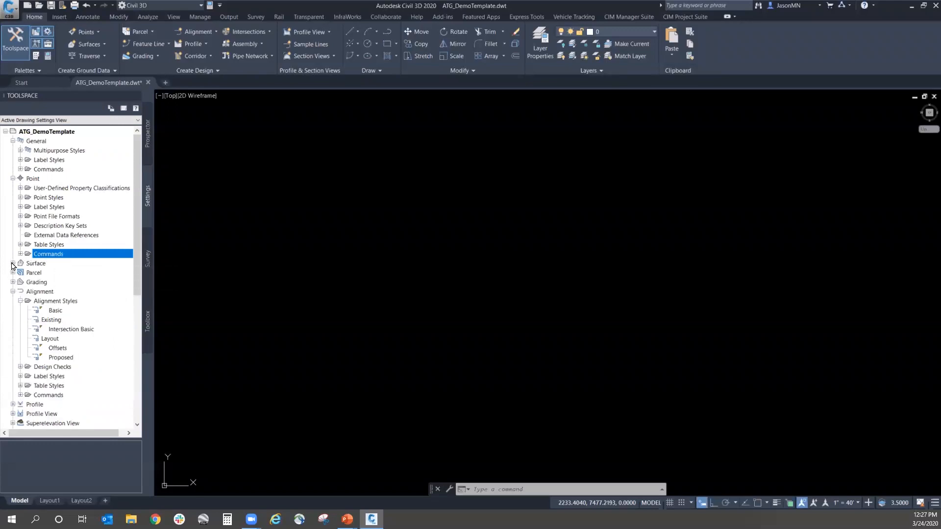
pyautogui.click(12, 263)
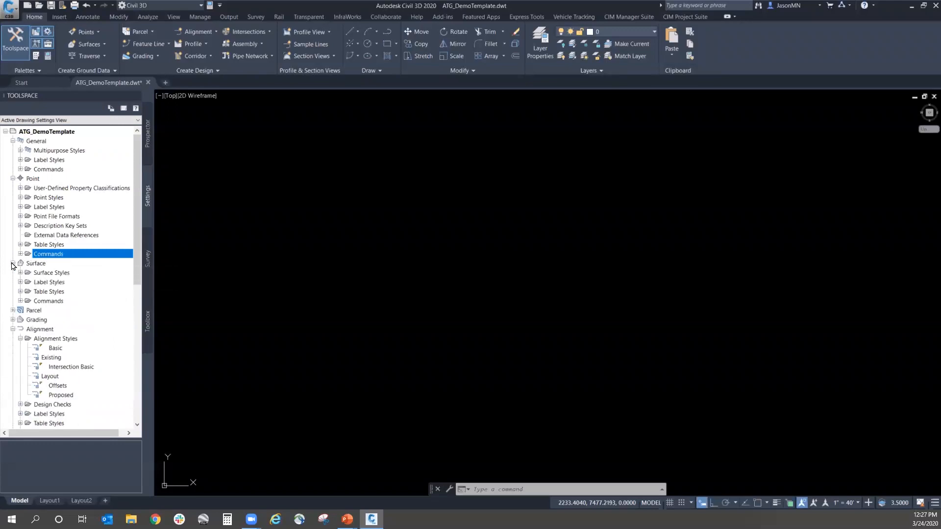
# Step: Look through the Surface commands, including CreateSurface, AddSurfaceBreaklines and AddSurfaceBoundaries
pyautogui.click(20, 301)
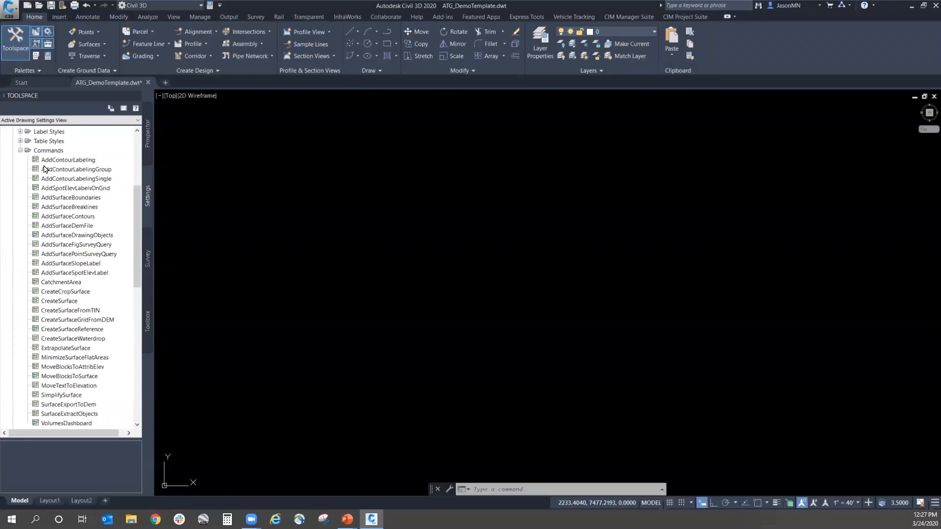
pyautogui.scroll(-1, 139, 209)
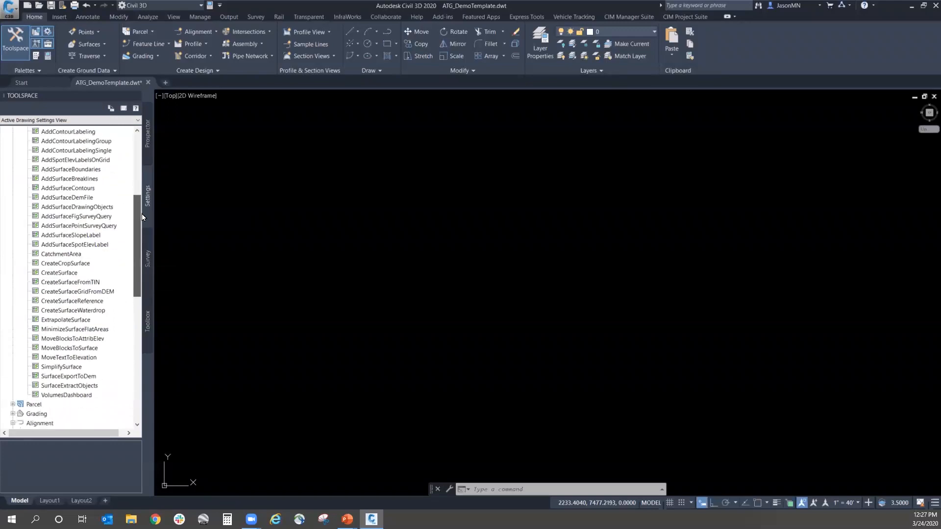
pyautogui.scroll(1, 145, 205)
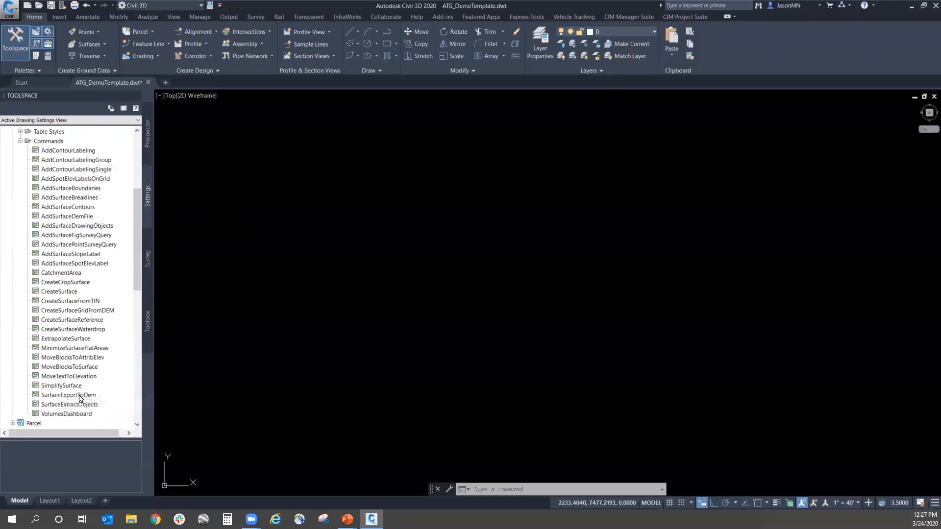
pyautogui.click(70, 293)
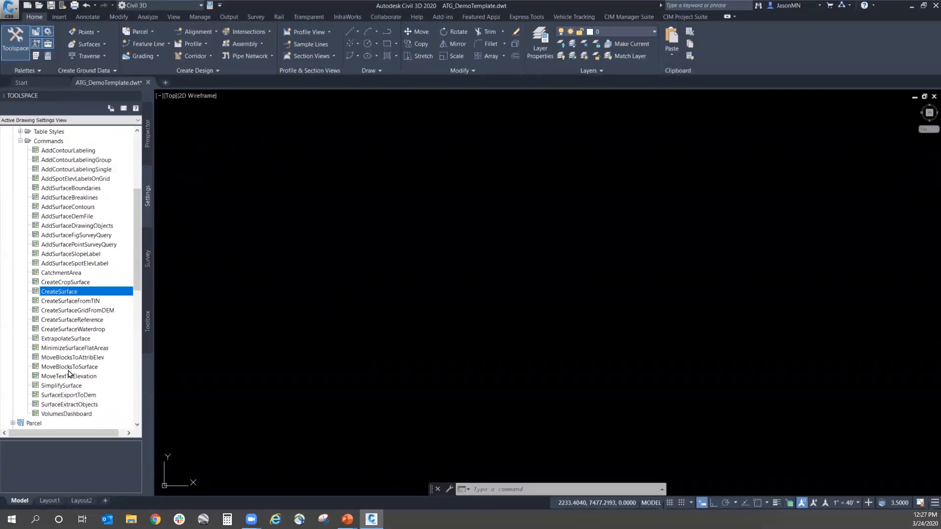
pyautogui.click(76, 198)
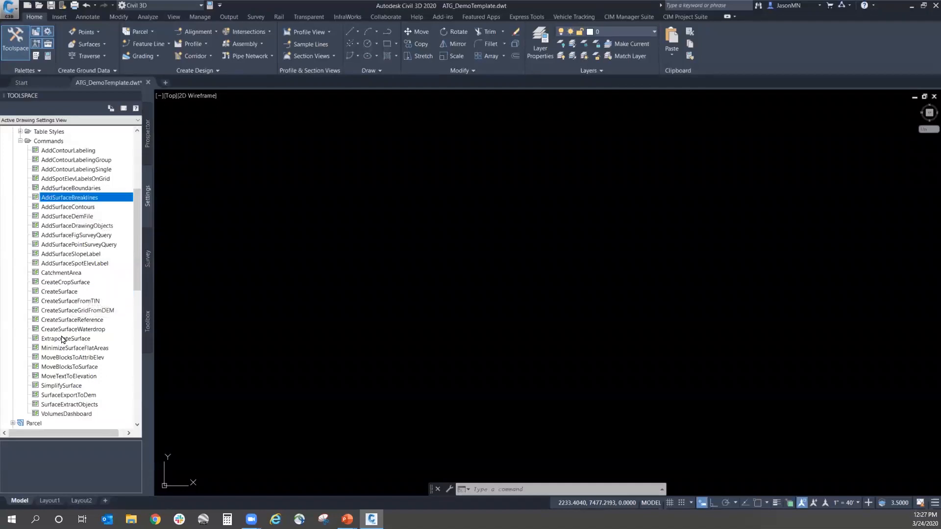
pyautogui.click(67, 188)
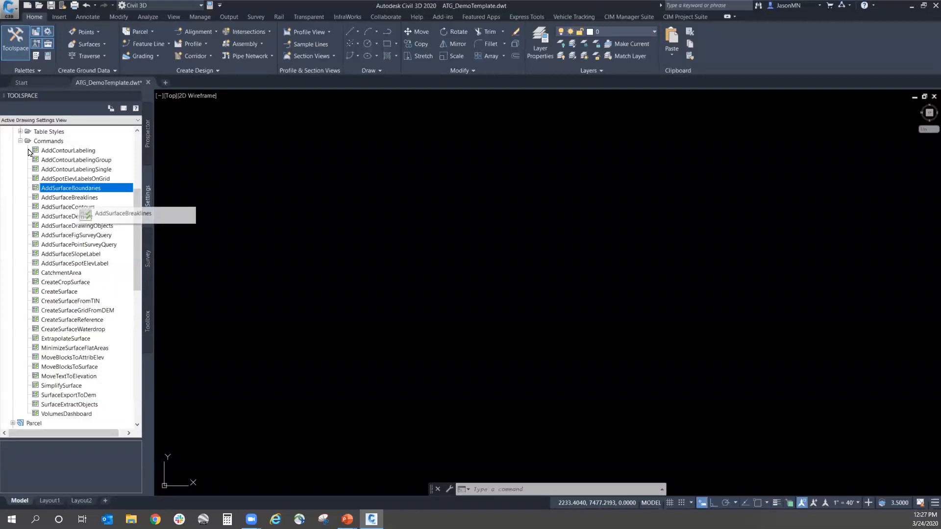
# Step: Open the command settings of AddSurfaceBreaklines and review the General, Degree of Curvature and Labeling groups
pyautogui.click(63, 199)
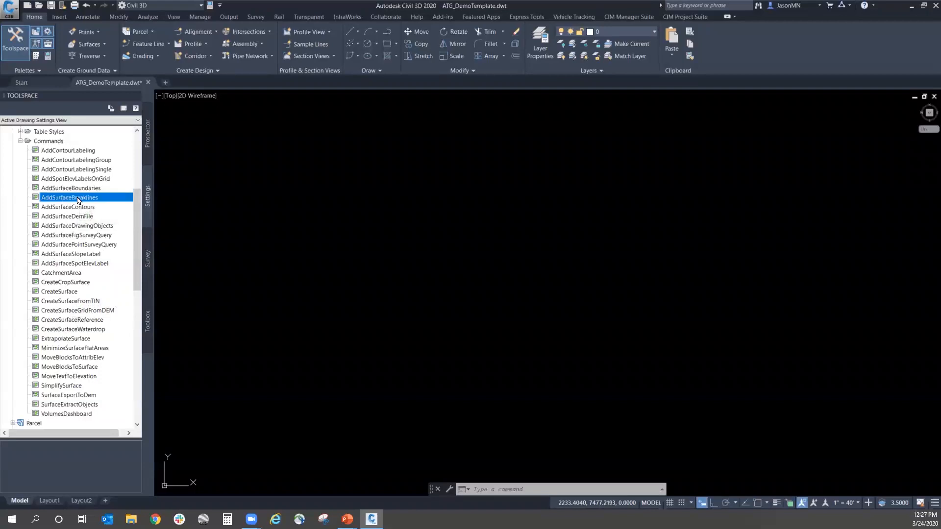
pyautogui.rightClick(77, 199)
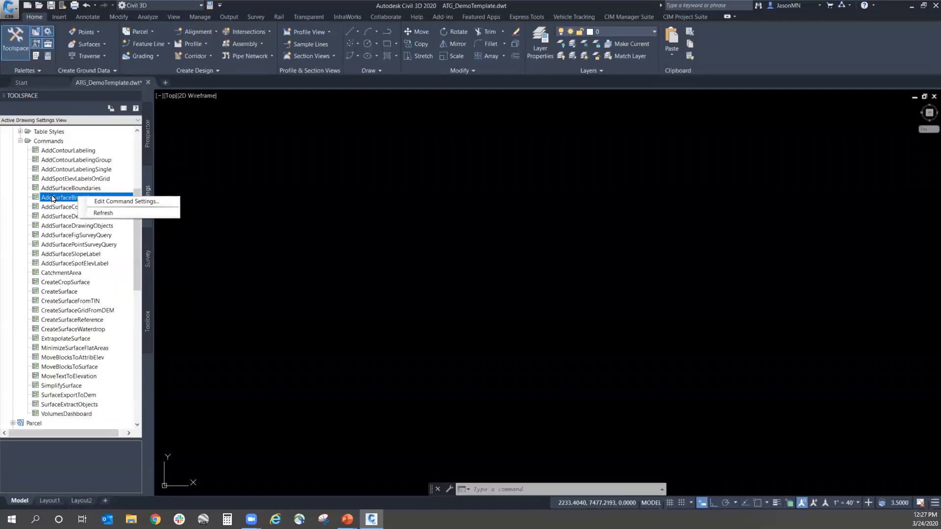
pyautogui.click(107, 200)
pyautogui.rightClick(108, 199)
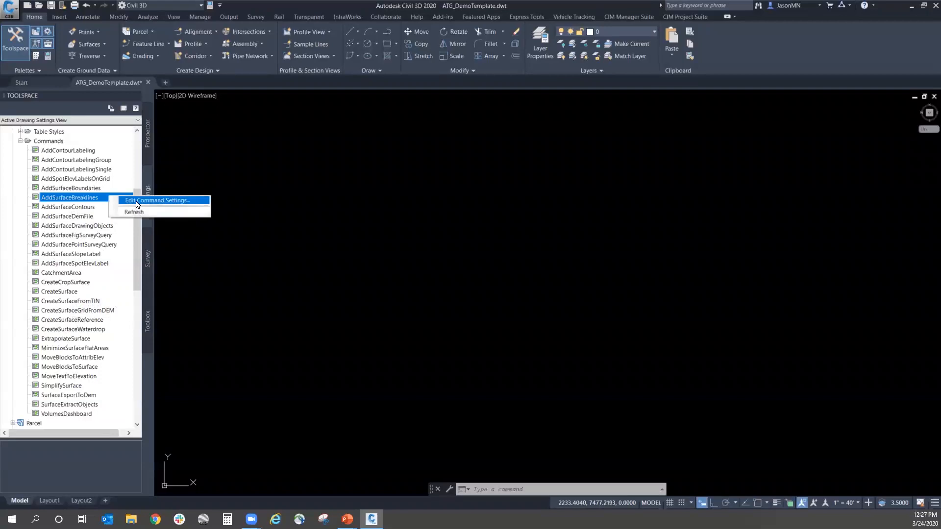
pyautogui.click(137, 202)
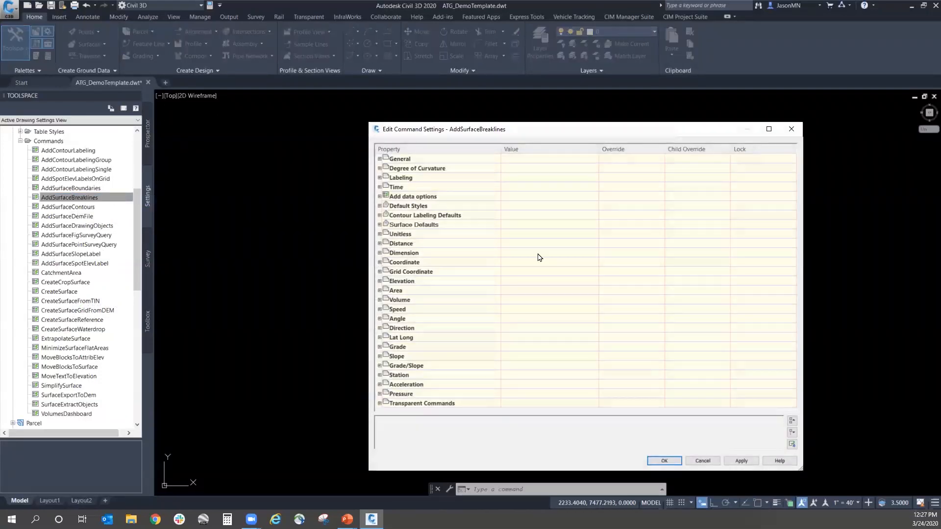
pyautogui.click(379, 159)
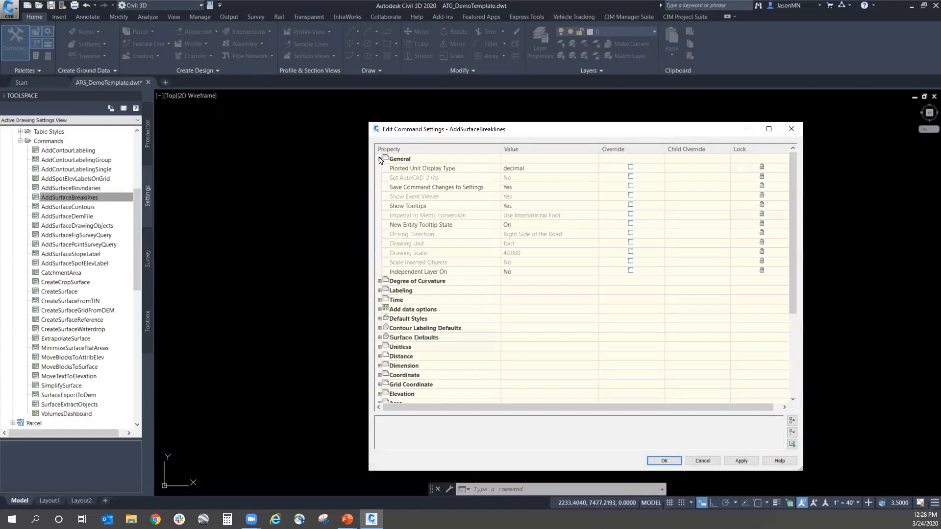
pyautogui.click(380, 281)
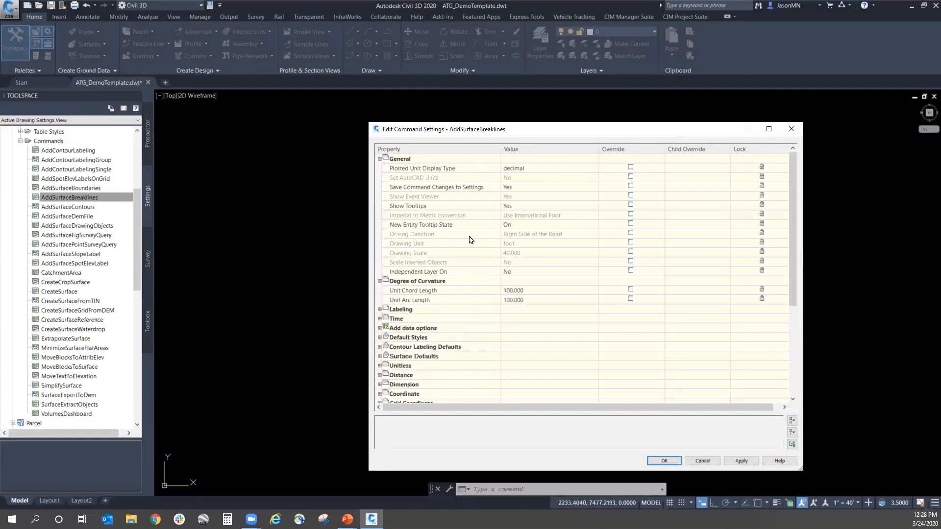
pyautogui.click(379, 159)
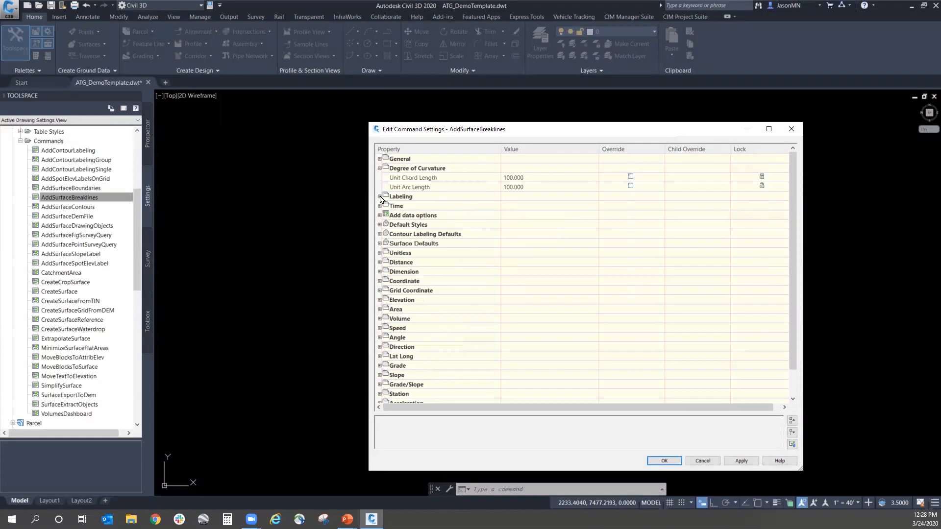
pyautogui.click(380, 196)
pyautogui.click(380, 168)
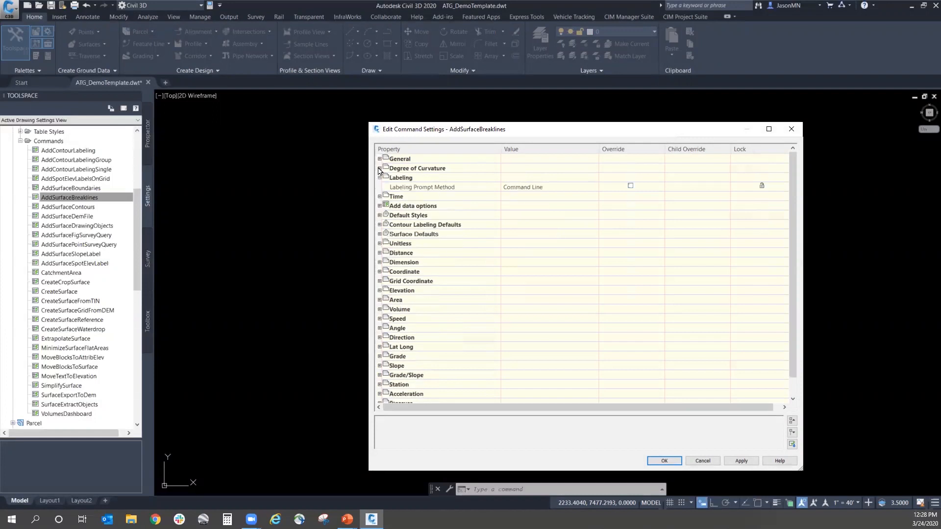
# Step: Review the Default Styles, Contour Labeling Defaults and Surface Defaults of AddSurfaceBreaklines, and leave its settings without applying changes
pyautogui.click(379, 216)
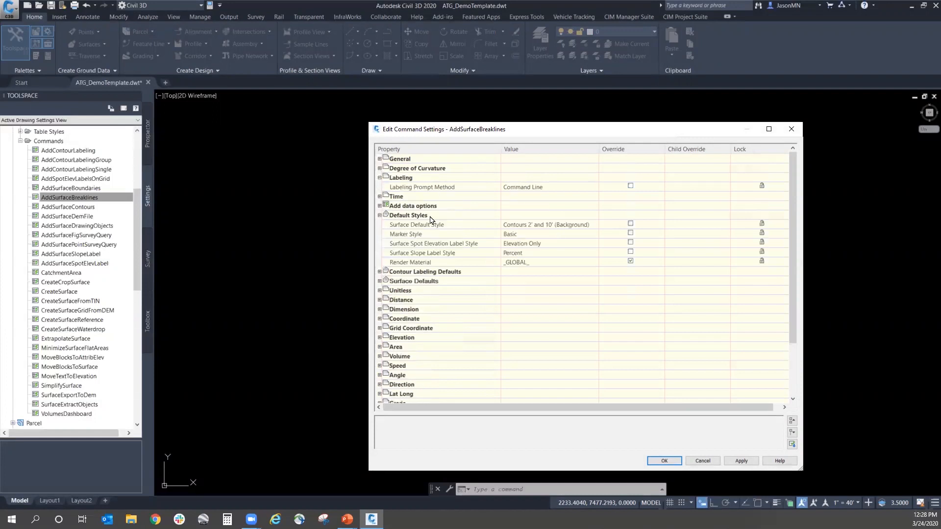
pyautogui.click(379, 272)
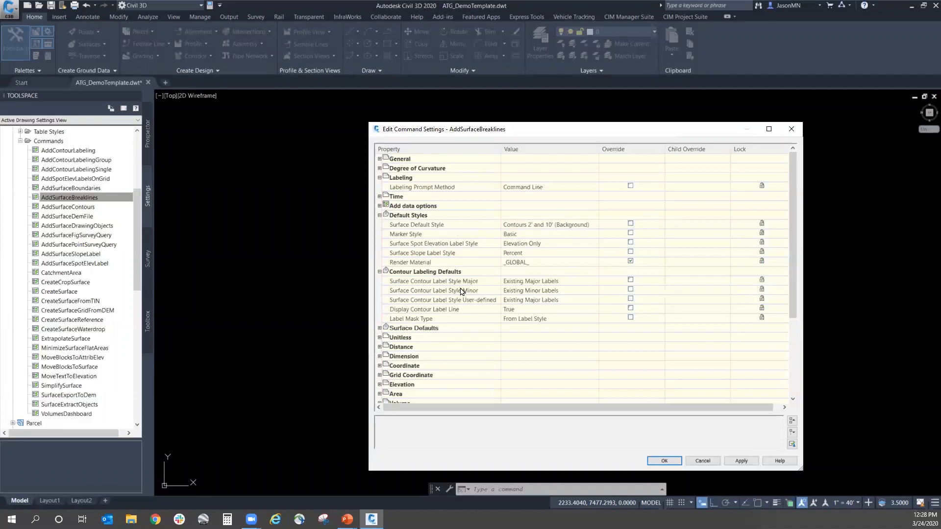
pyautogui.click(379, 329)
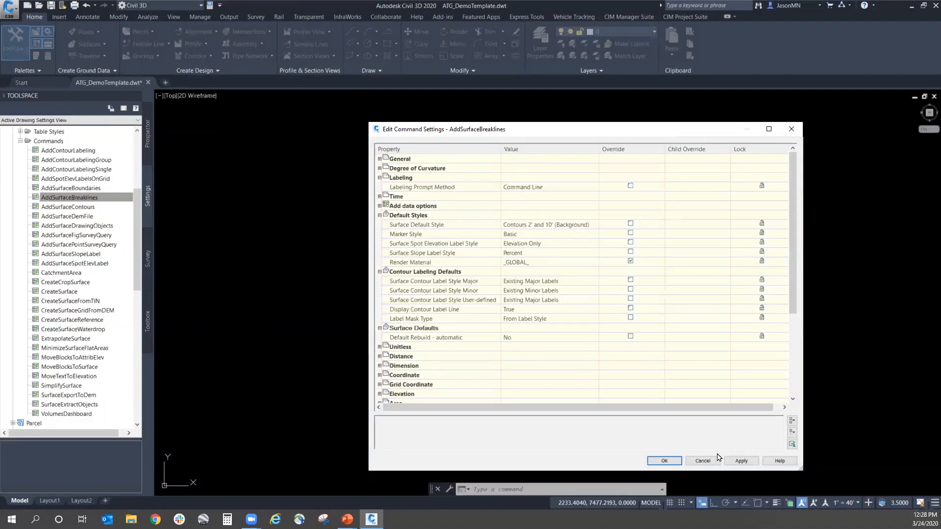
pyautogui.click(703, 461)
# Step: In the AddContourLabeling command settings, set the Surface Default Style to Contours 1' and 5' (Background)
pyautogui.click(81, 207)
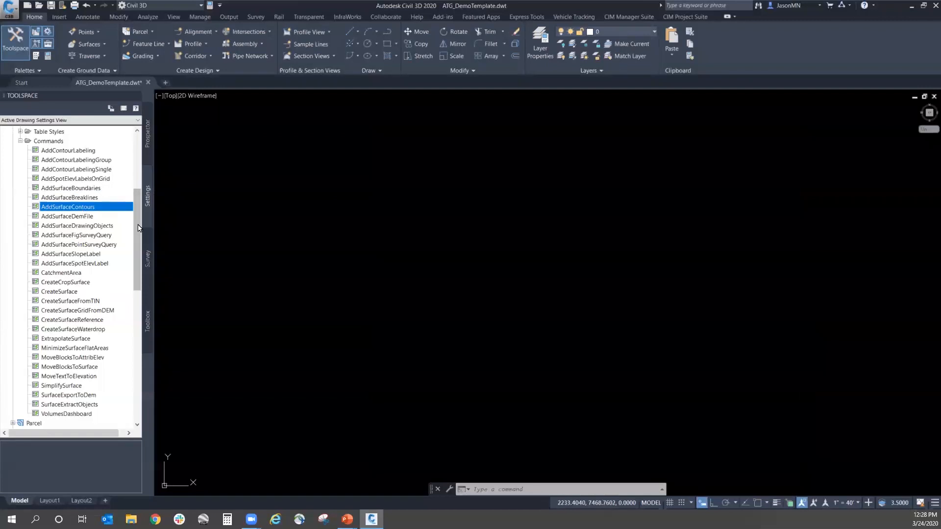
pyautogui.click(84, 190)
pyautogui.click(79, 150)
pyautogui.rightClick(81, 151)
pyautogui.click(112, 155)
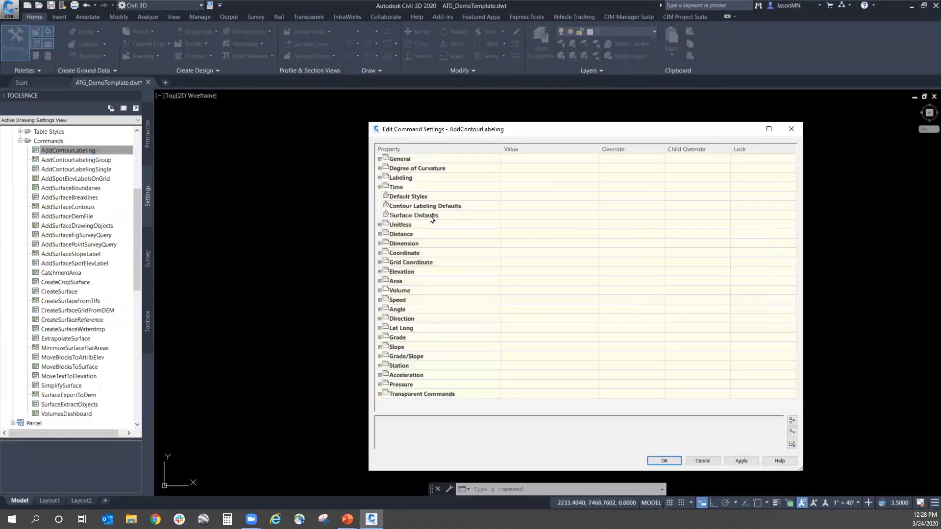
pyautogui.click(379, 196)
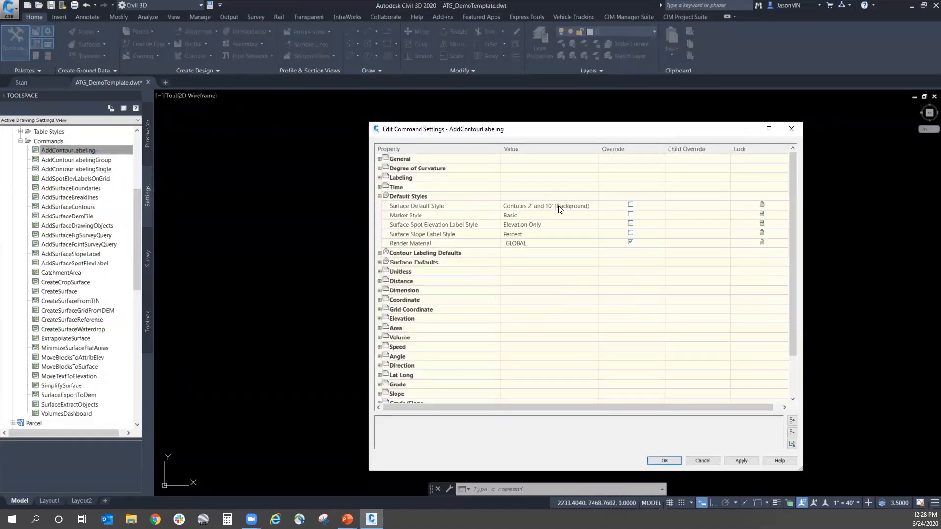
pyautogui.click(560, 207)
pyautogui.click(594, 206)
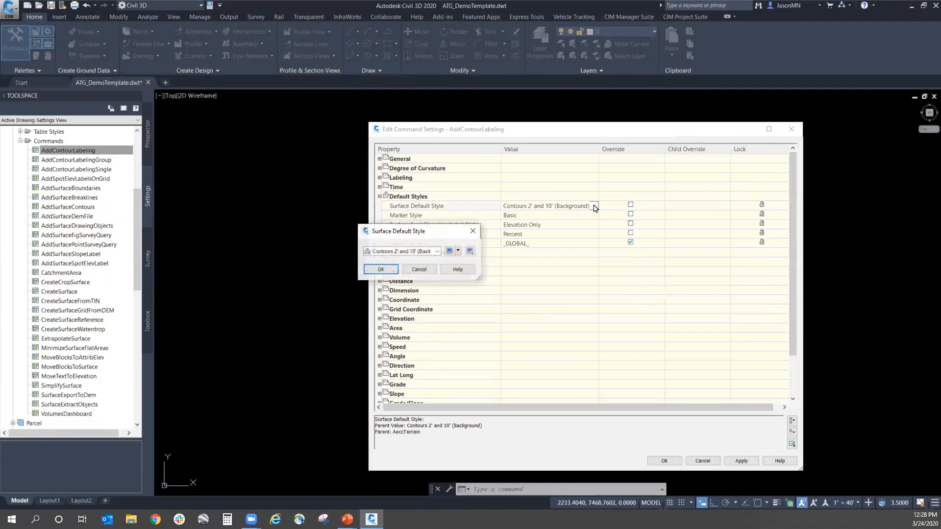
pyautogui.click(422, 253)
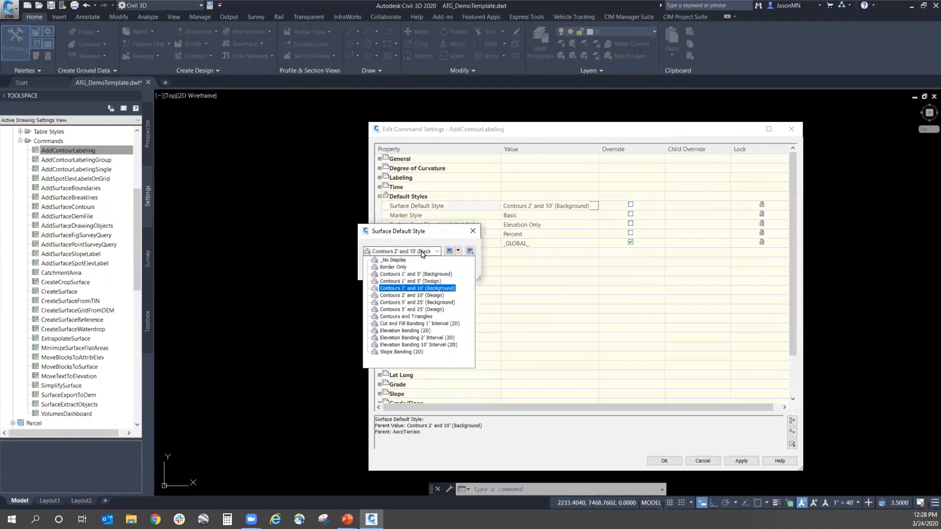
pyautogui.click(408, 274)
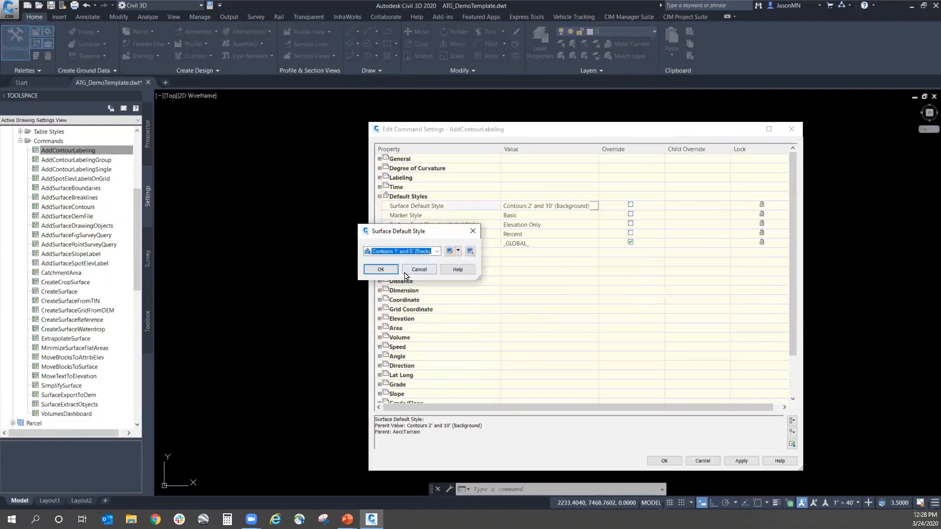
pyautogui.click(380, 270)
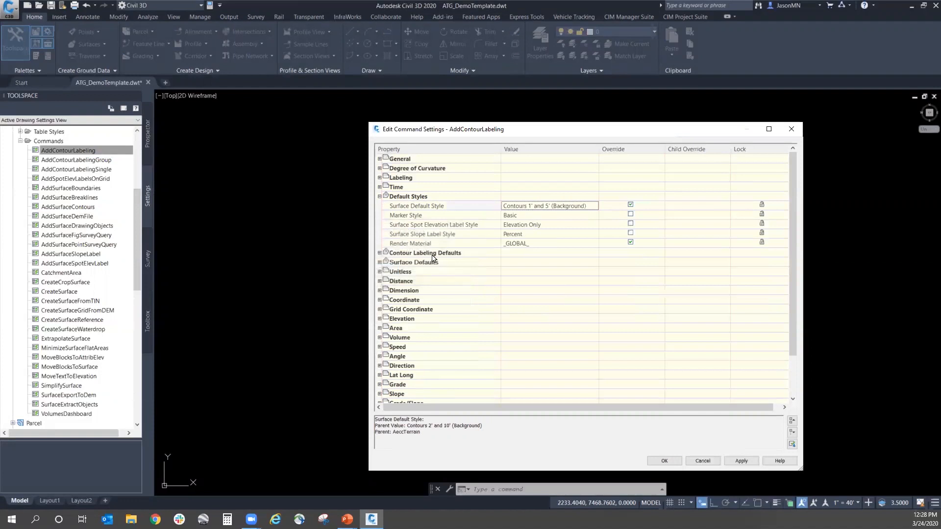
# Step: In the Contour Labeling Defaults of AddContourLabeling, set Display Contour Label Line to False and accept the command settings
pyautogui.click(380, 253)
pyautogui.click(577, 263)
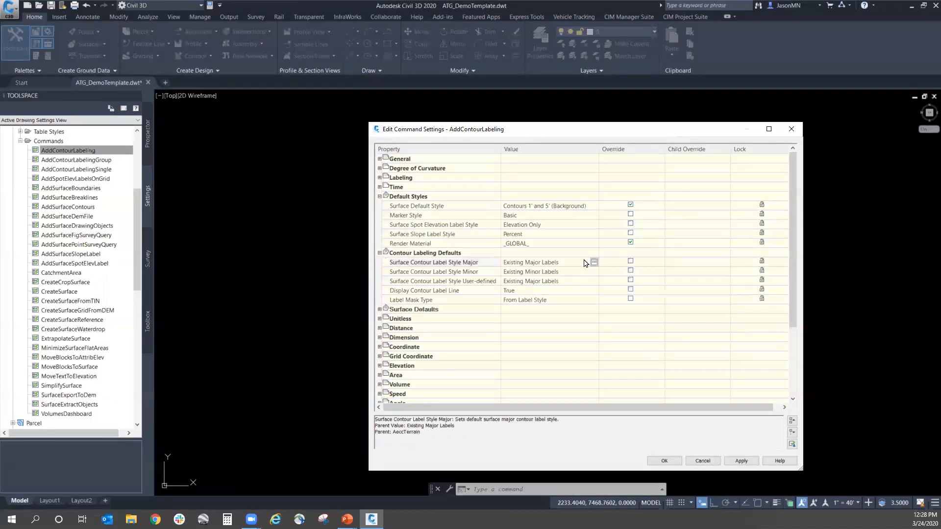
pyautogui.click(532, 291)
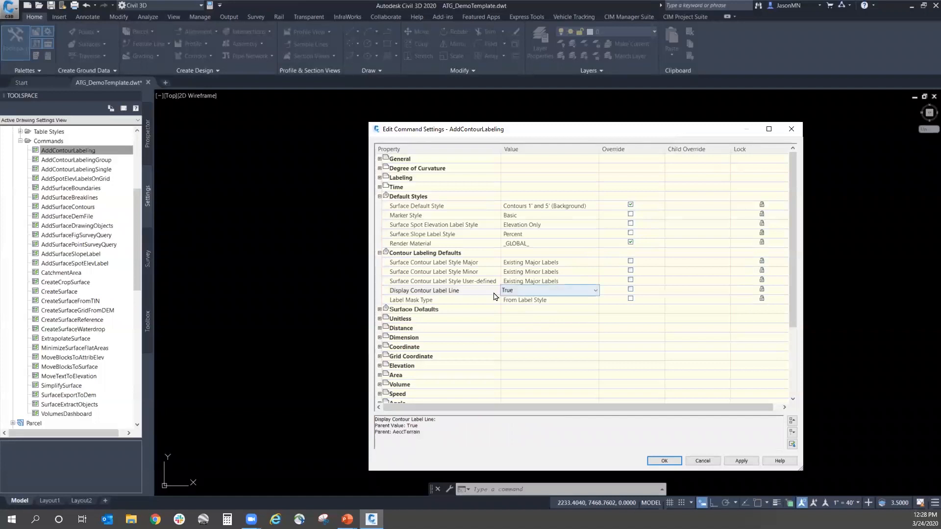
pyautogui.click(517, 293)
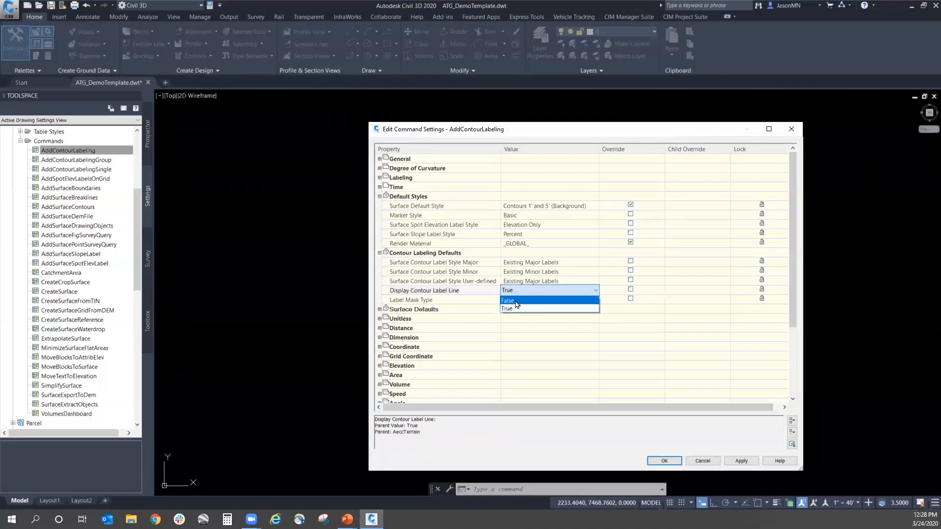
pyautogui.click(520, 305)
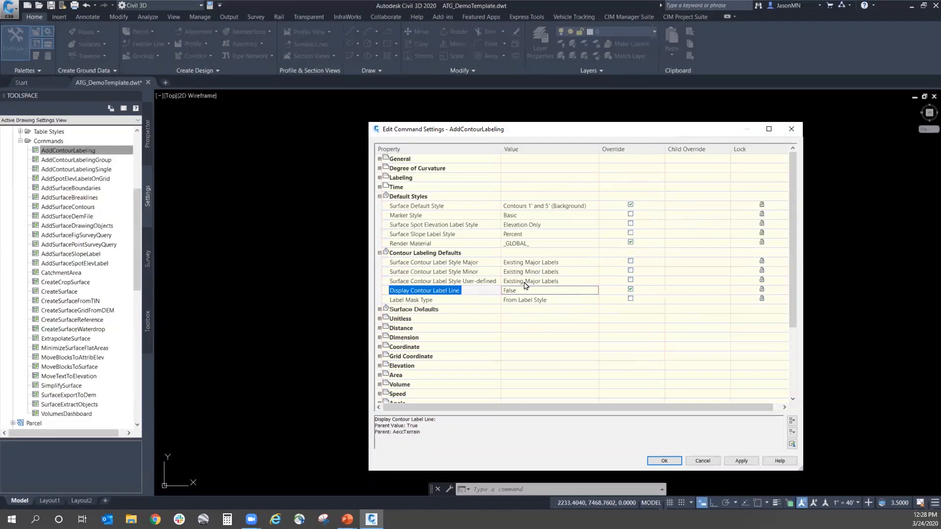
pyautogui.click(664, 462)
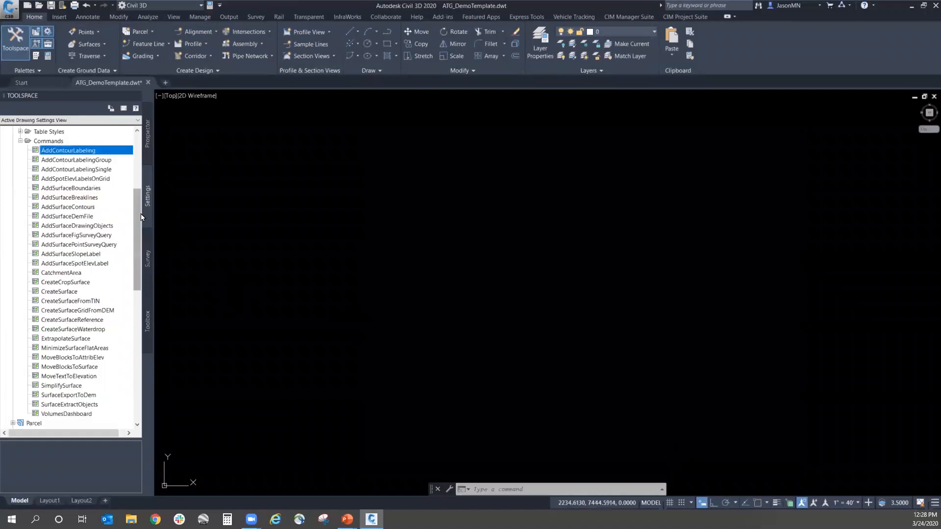
# Step: Collapse the Surface commands and look through the Alignment commands, such as AddAlignmentCurveTable and AddAlignmentLineTable
pyautogui.click(20, 141)
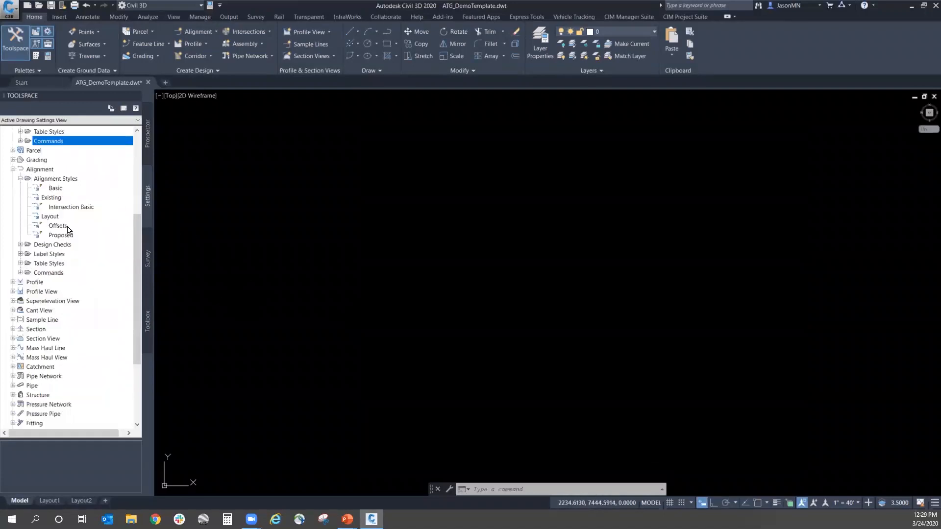
pyautogui.click(20, 272)
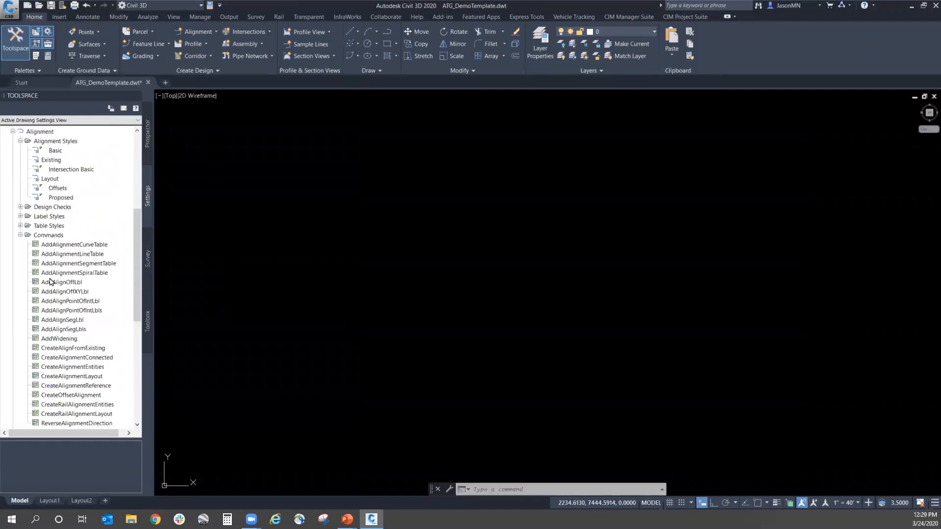
pyautogui.scroll(-2, 103, 265)
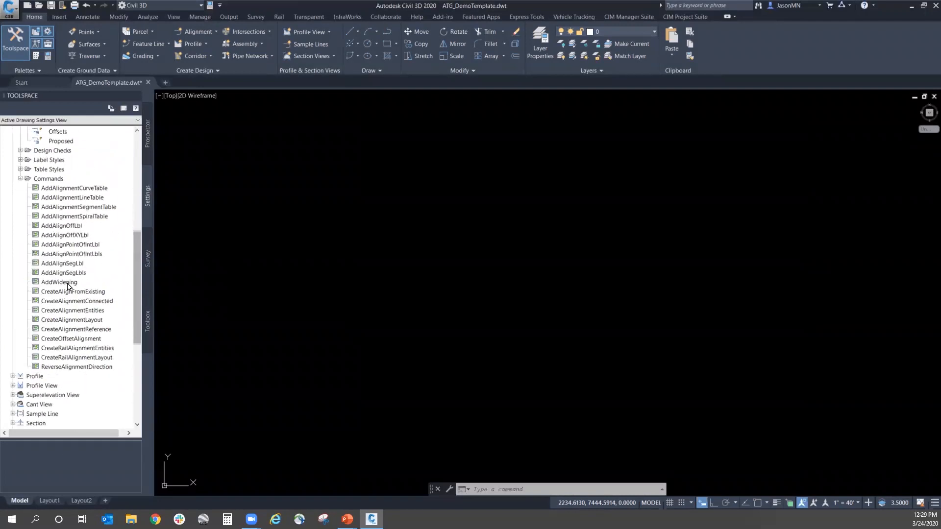
pyautogui.click(82, 189)
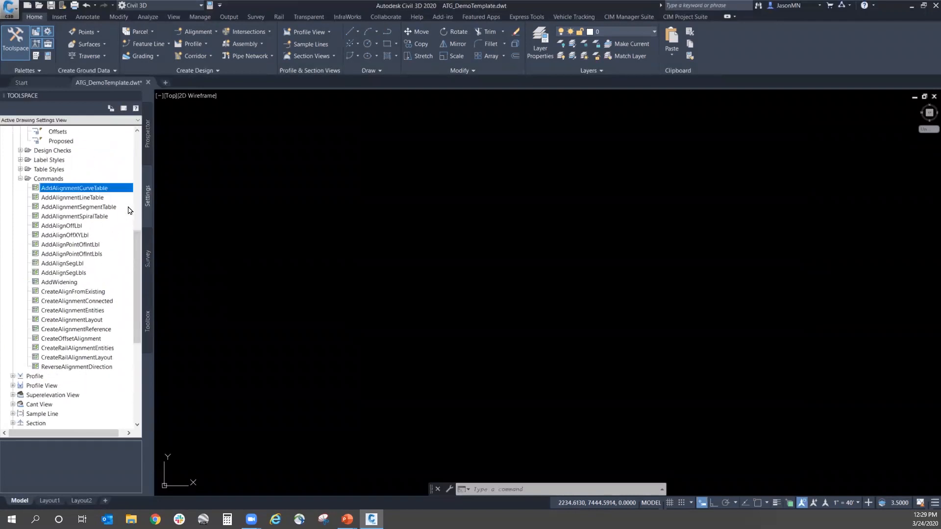
pyautogui.click(76, 199)
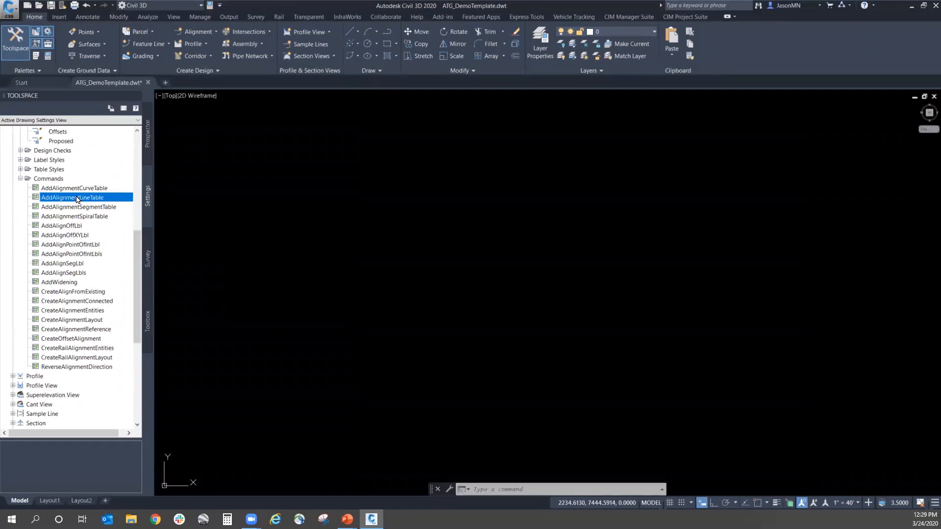
pyautogui.moveTo(136, 267); pyautogui.dragTo(143, 329)
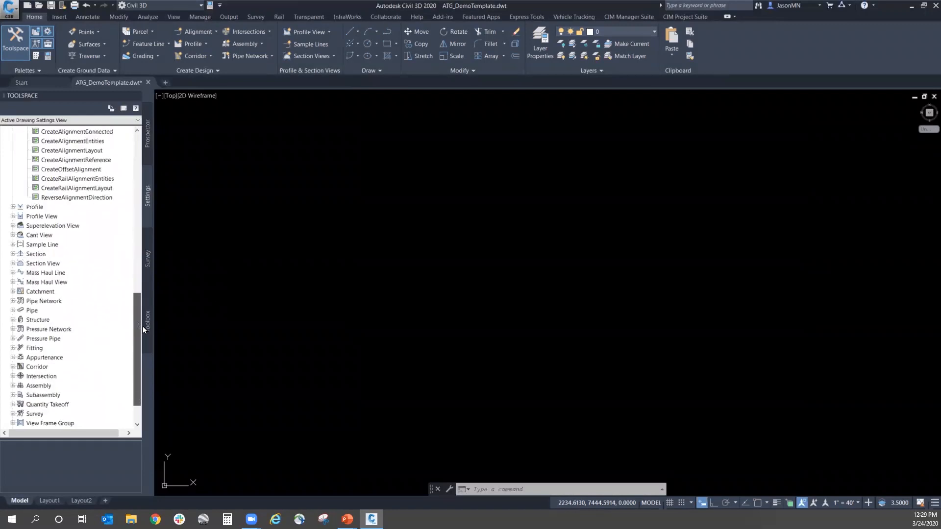
# Step: Open the command settings of CreateProfileView from the Profile View commands
pyautogui.click(15, 207)
pyautogui.click(15, 208)
pyautogui.click(13, 216)
pyautogui.click(21, 254)
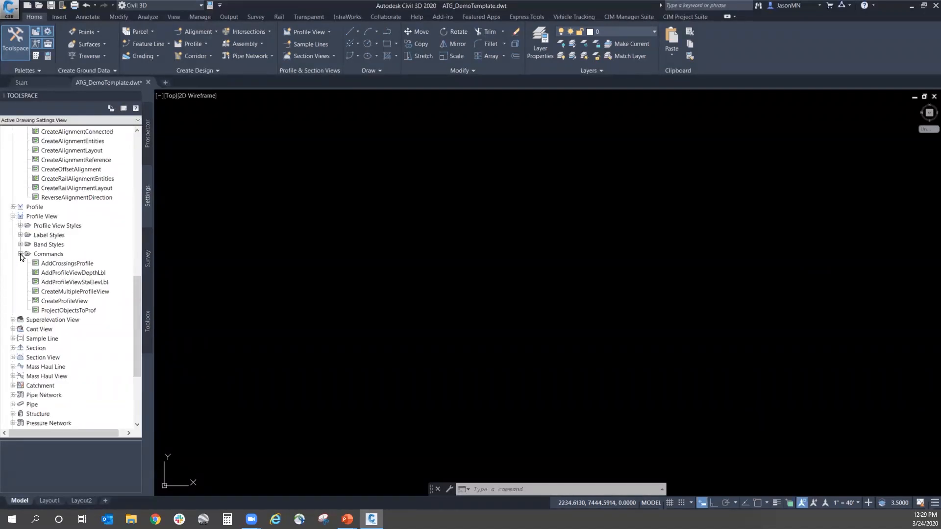
pyautogui.click(70, 302)
pyautogui.rightClick(70, 303)
pyautogui.click(98, 310)
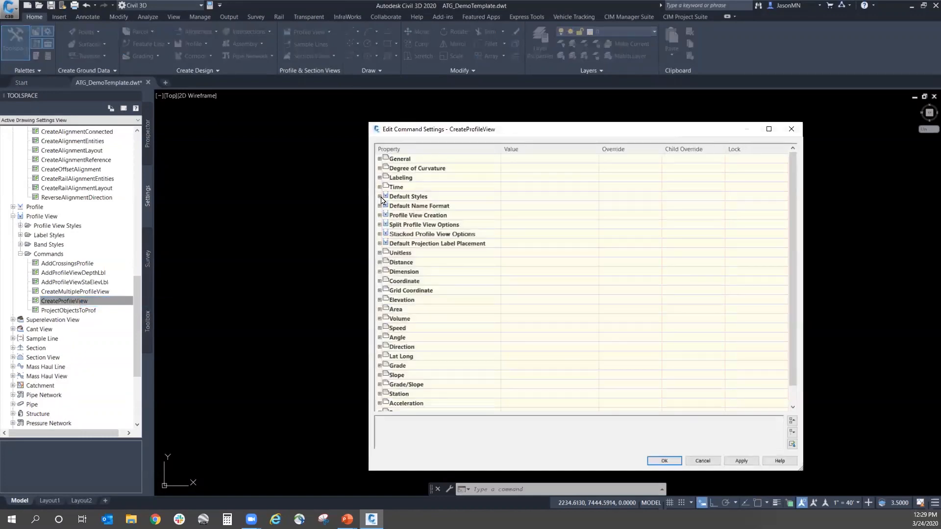
# Step: In the Default Styles of CreateProfileView, set the Profile View Style to Profile View and accept the settings
pyautogui.click(379, 196)
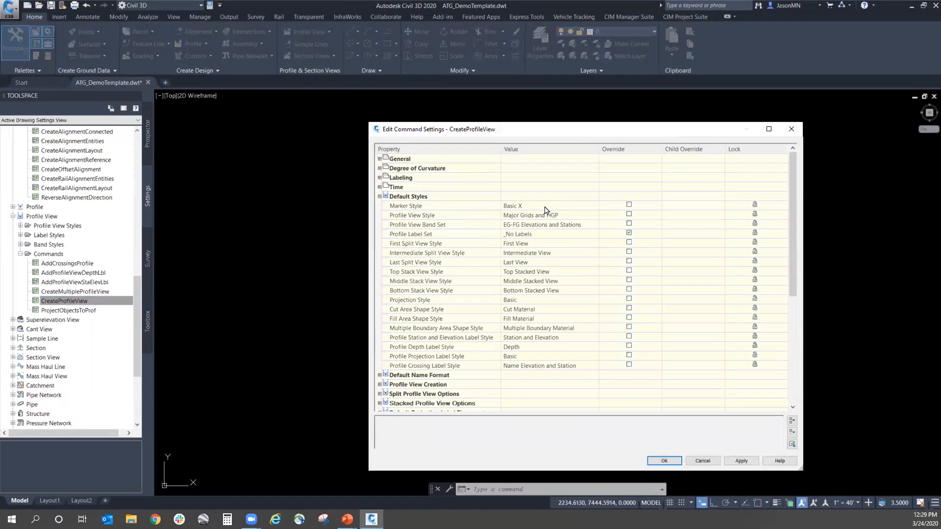
pyautogui.click(563, 216)
pyautogui.click(595, 215)
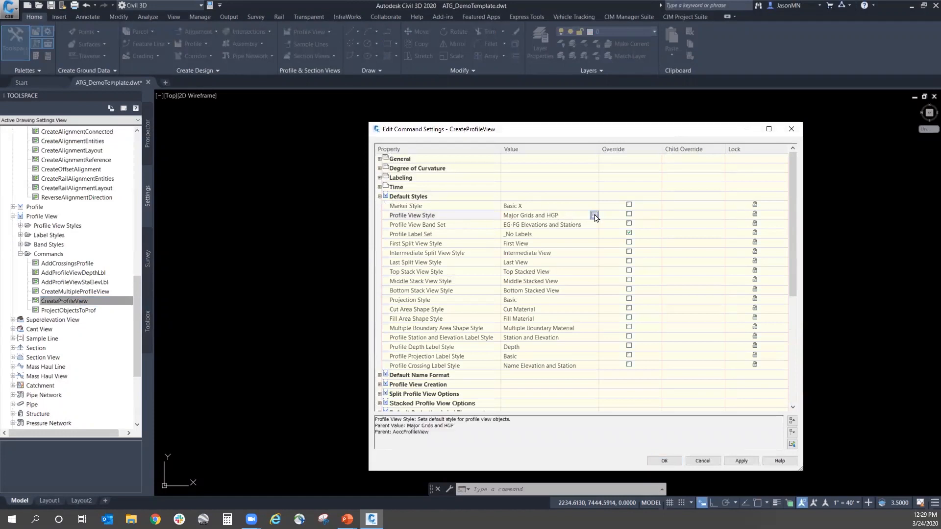
pyautogui.click(434, 249)
pyautogui.click(391, 324)
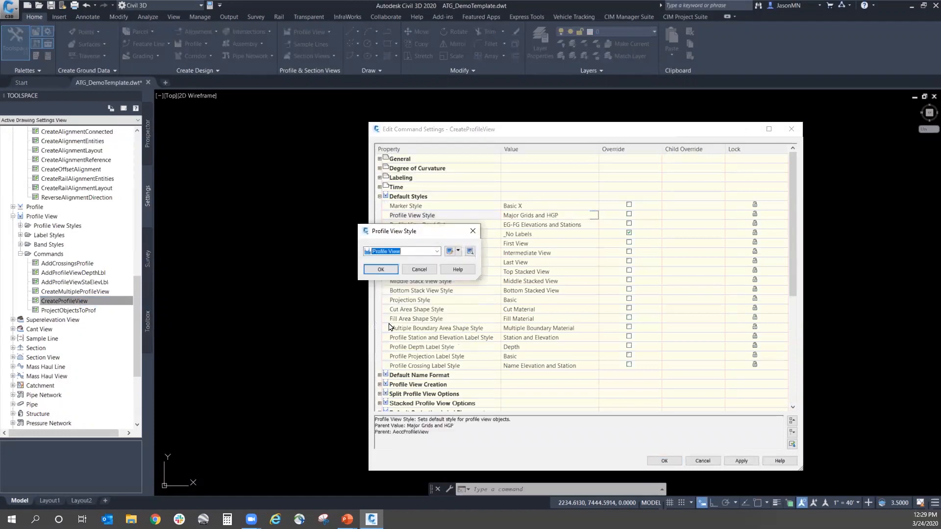
pyautogui.click(382, 270)
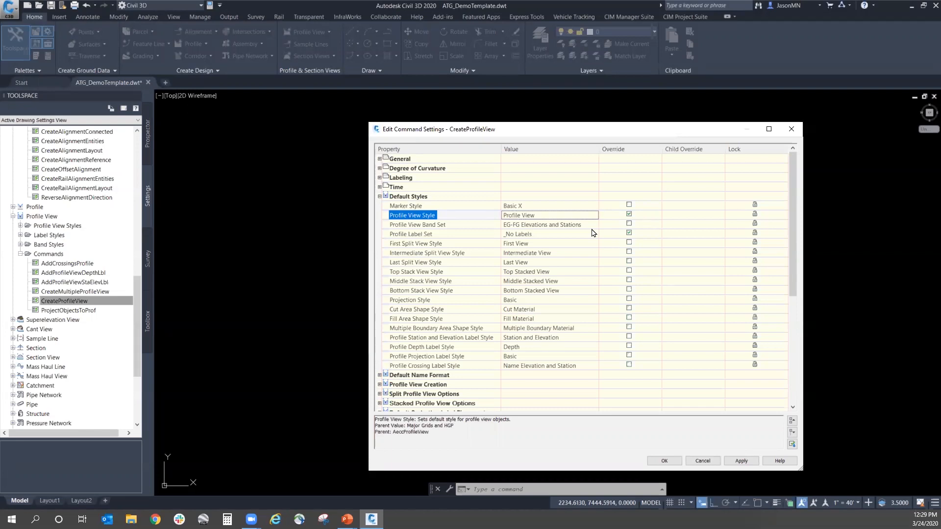
pyautogui.click(663, 461)
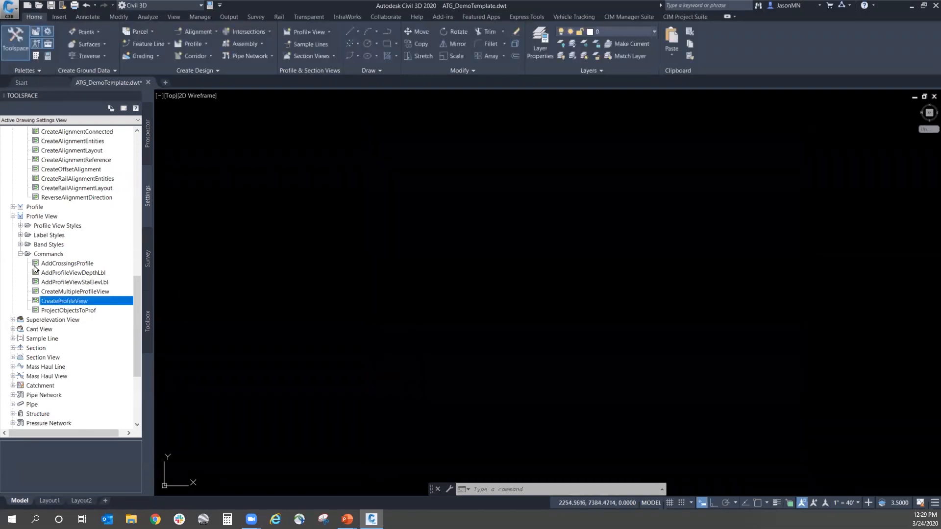
# Step: Rename the Profile View style among the profile view styles as Profile View (ATG)
pyautogui.click(20, 226)
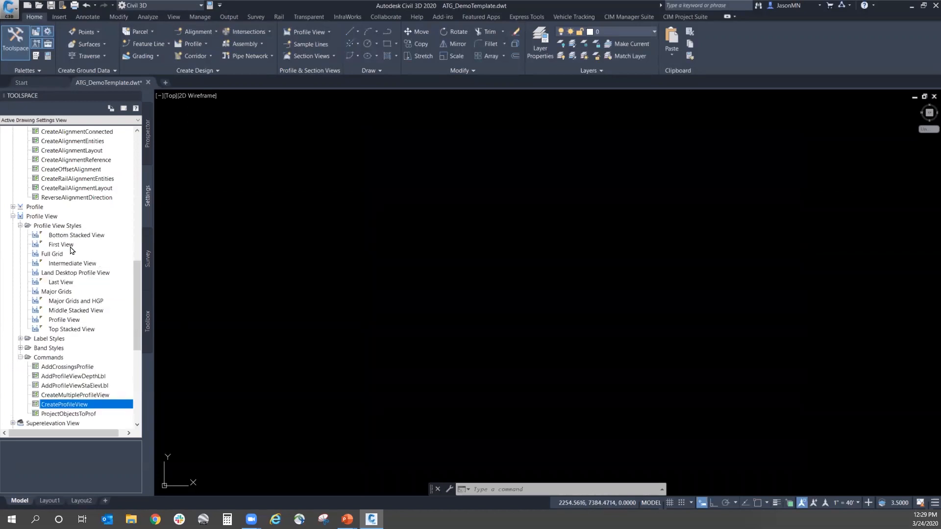
pyautogui.click(75, 319)
pyautogui.rightClick(74, 320)
pyautogui.click(442, 326)
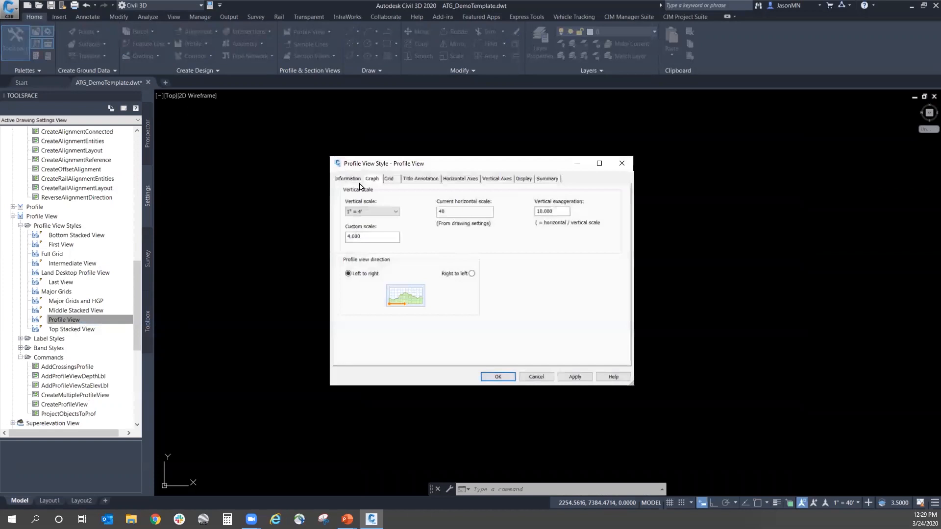
pyautogui.click(348, 179)
pyautogui.write('(ATG)')
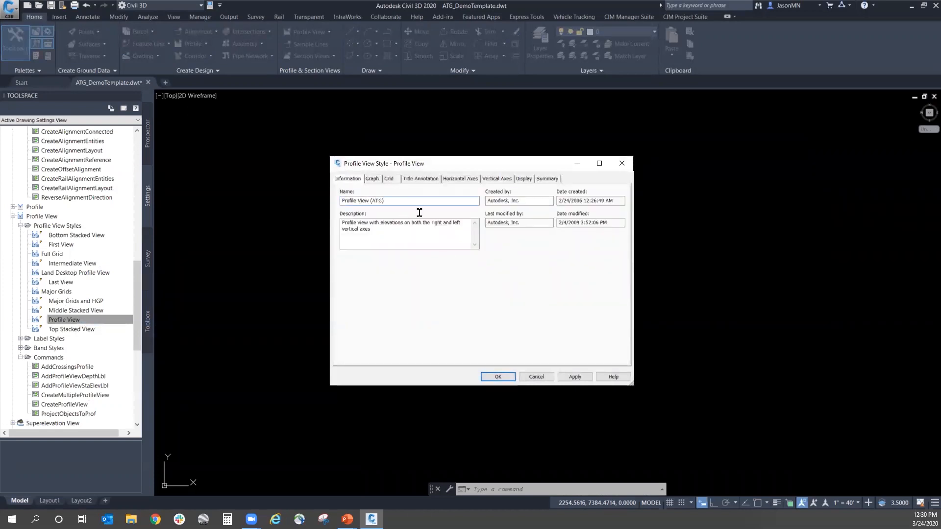
pyautogui.click(497, 377)
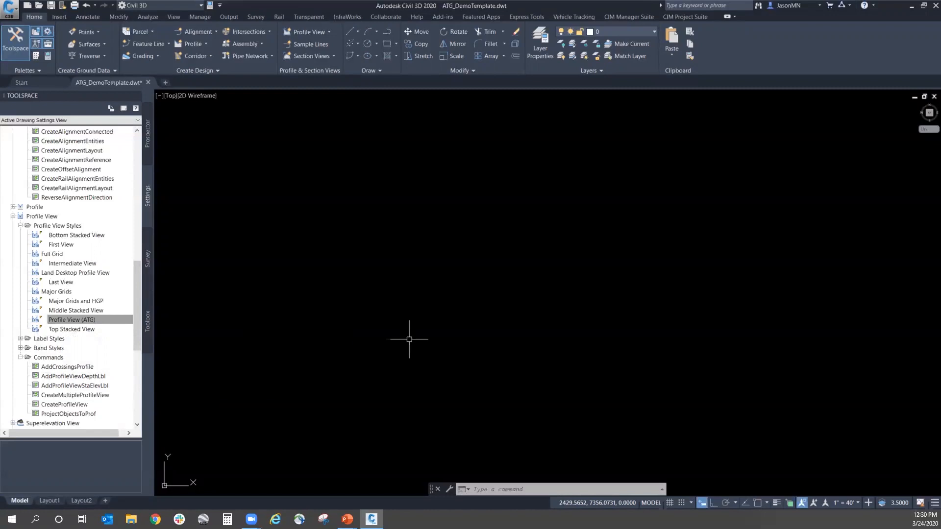
# Step: Look over the settings tree from the Profile View commands back to General, and list the Surface label style types
pyautogui.moveTo(140, 274)
pyautogui.mouseDown()
pyautogui.moveTo(143, 322)
pyautogui.moveTo(140, 277)
pyautogui.mouseUp()
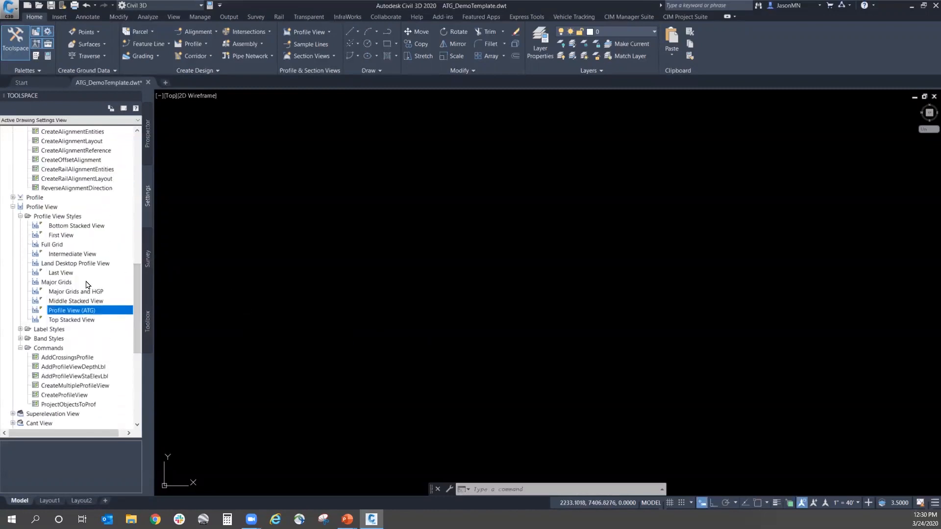
pyautogui.moveTo(136, 301); pyautogui.dragTo(133, 330)
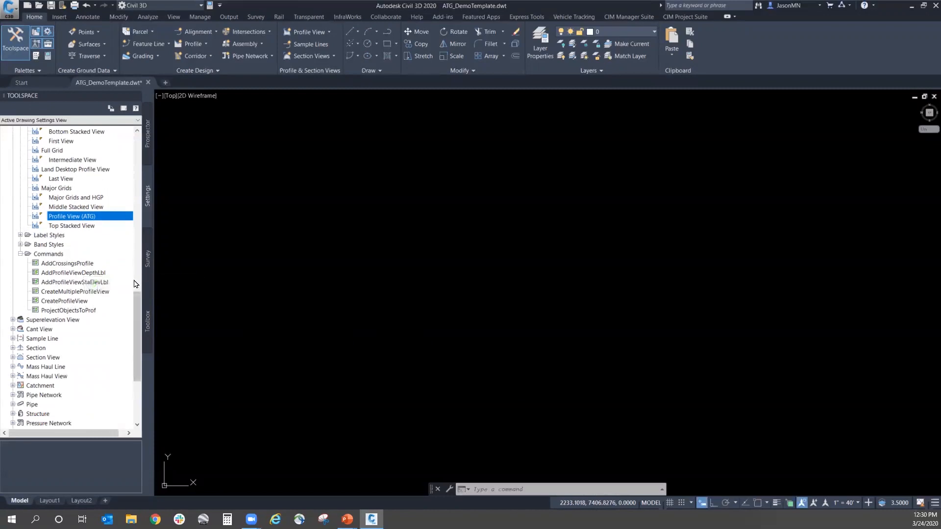
pyautogui.moveTo(135, 309); pyautogui.dragTo(138, 142)
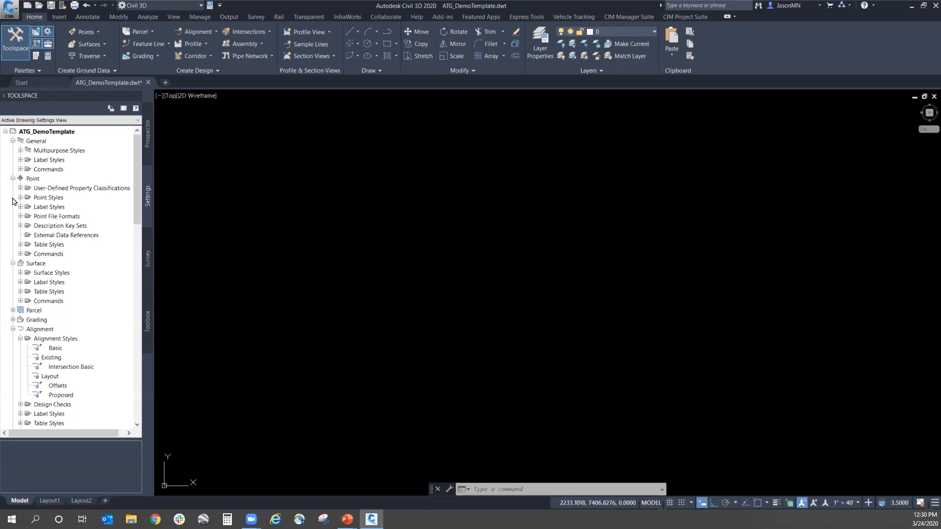
pyautogui.click(13, 329)
pyautogui.click(20, 283)
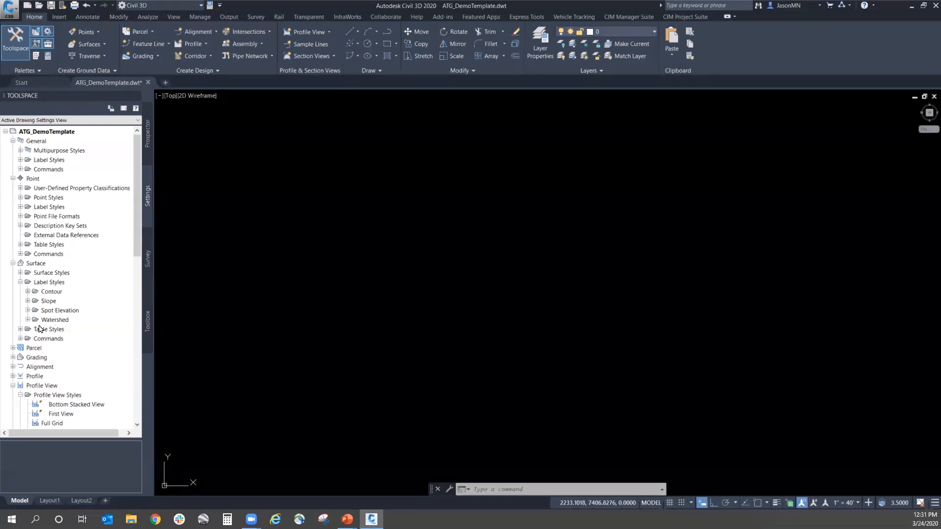
# Step: Review the General line label styles, including Bearing and Distance and Distance Only, and collapse the Line group
pyautogui.click(20, 160)
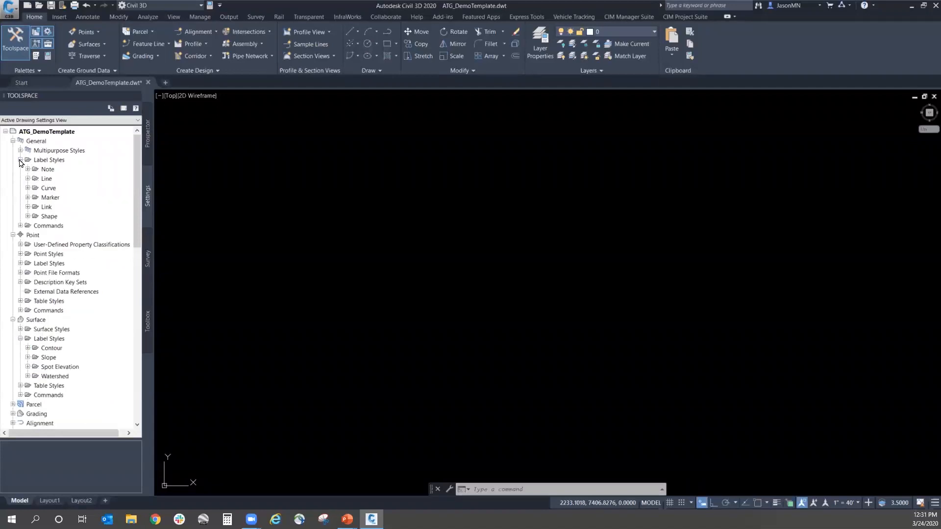
pyautogui.click(27, 178)
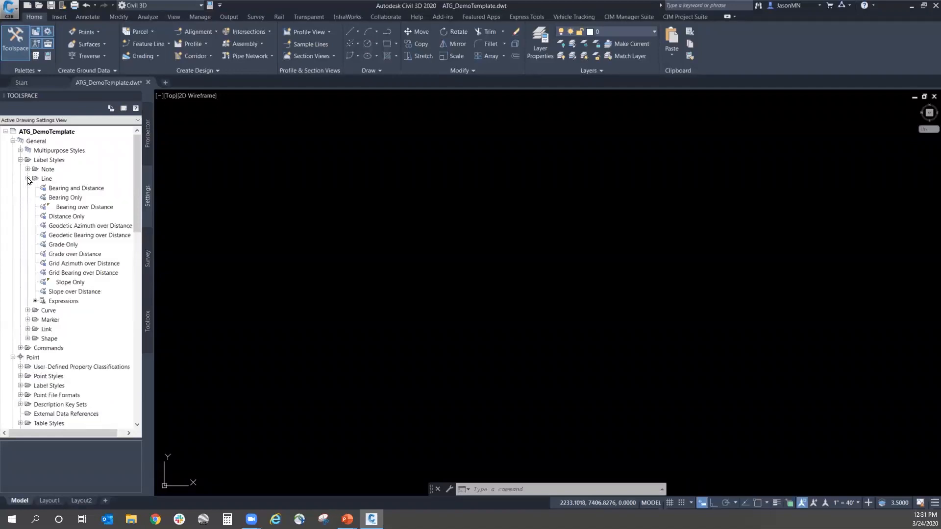
pyautogui.click(65, 190)
pyautogui.click(67, 218)
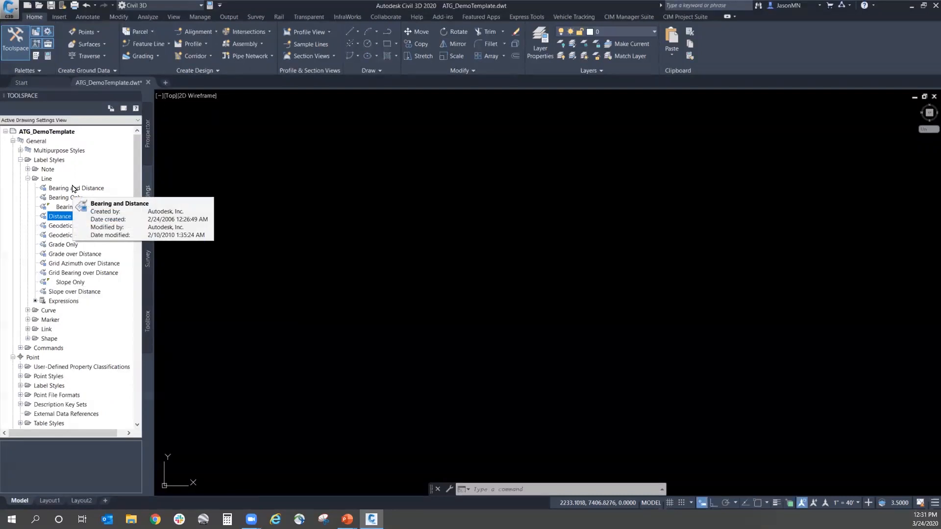
pyautogui.click(28, 179)
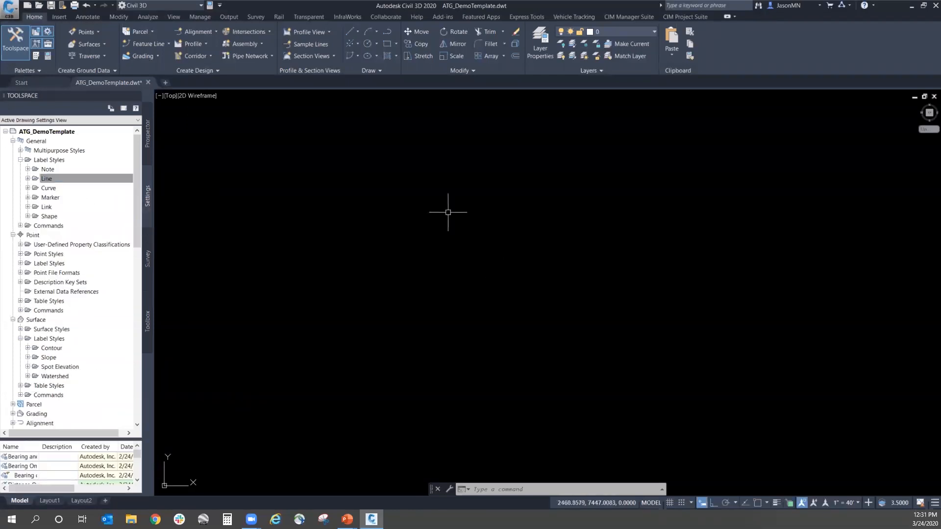
pyautogui.scroll(-7, 69, 304)
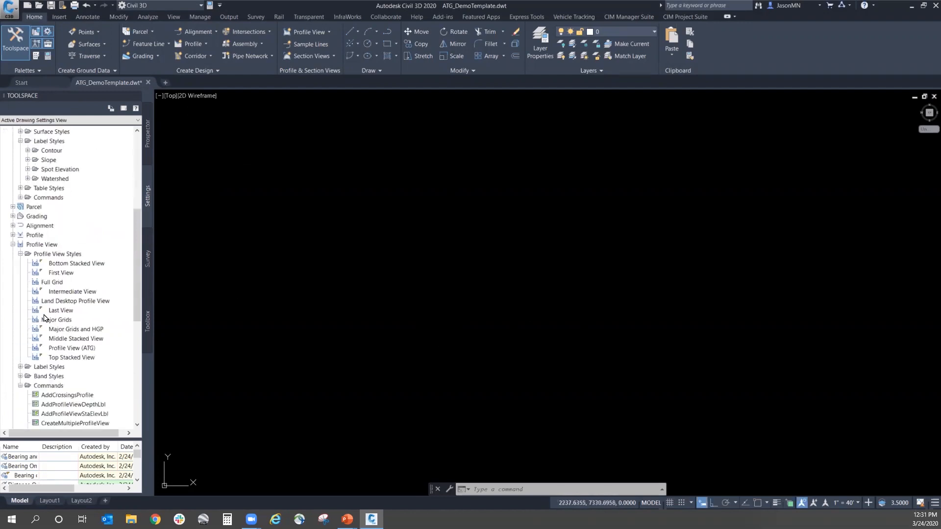
# Step: Create a reference to the Existing-Site surface data shortcut with the style Contours 1' and 5' (Background)
pyautogui.click(147, 150)
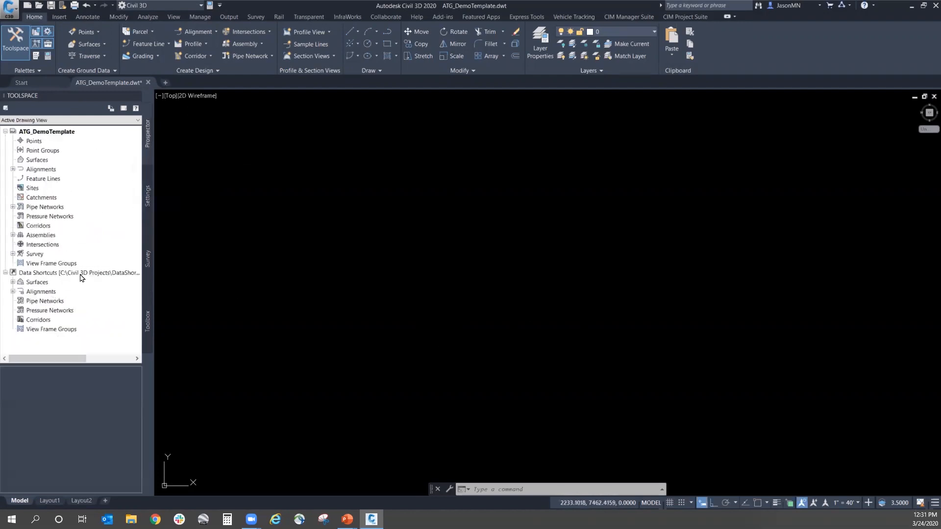
pyautogui.click(12, 282)
pyautogui.click(45, 293)
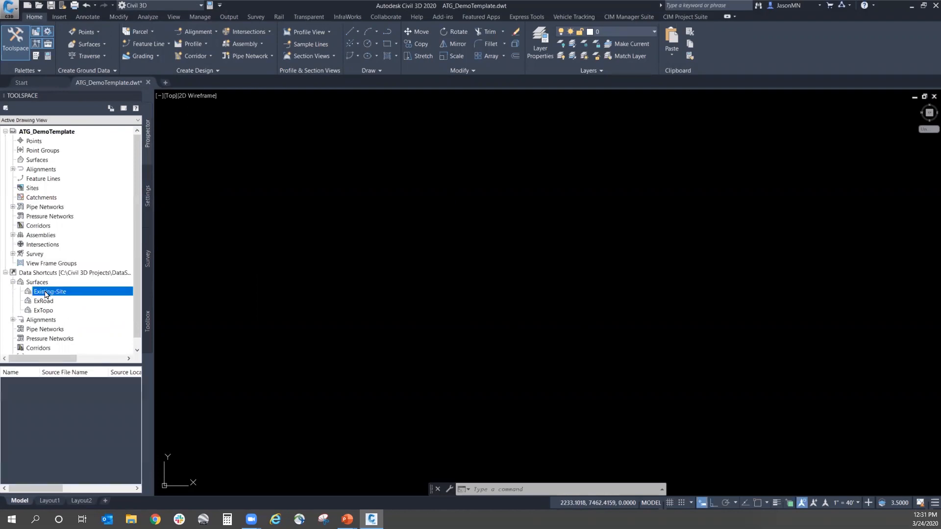
pyautogui.rightClick(46, 291)
pyautogui.click(82, 297)
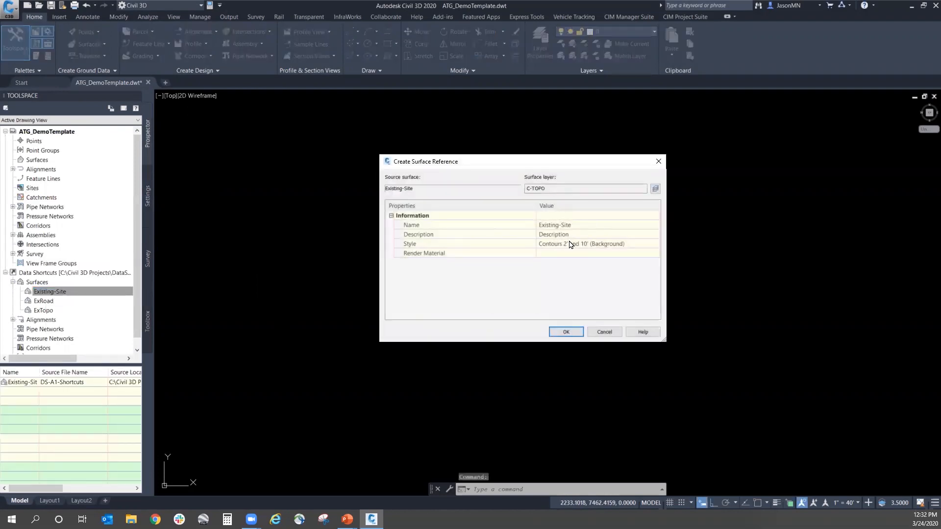
pyautogui.click(596, 244)
pyautogui.click(654, 244)
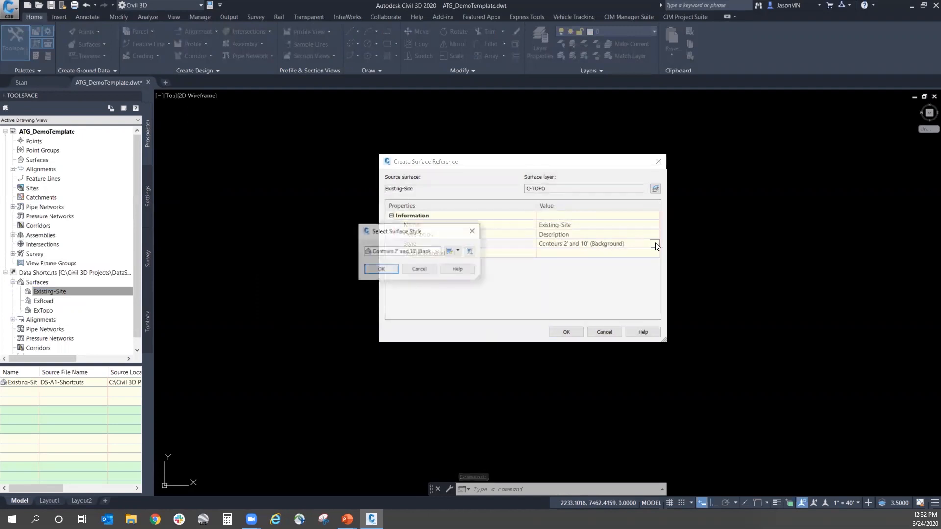
pyautogui.click(403, 251)
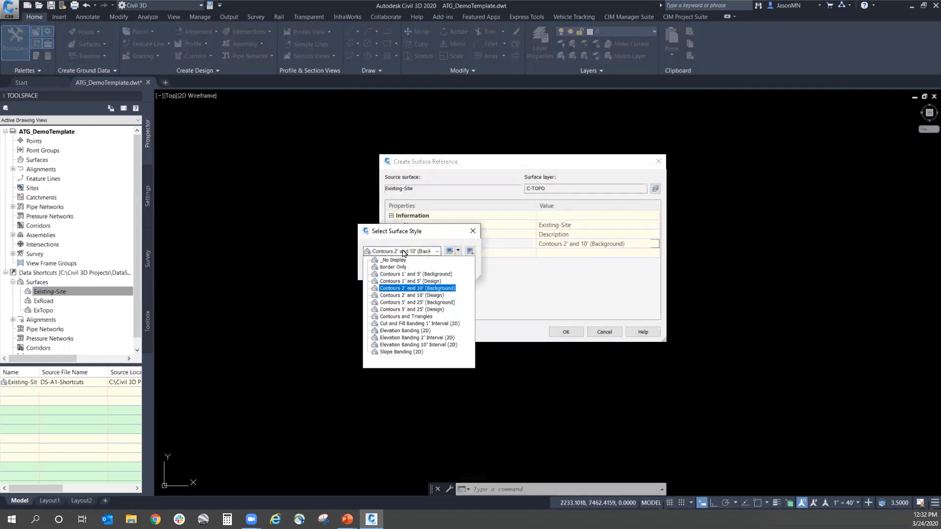
pyautogui.click(410, 275)
pyautogui.click(380, 269)
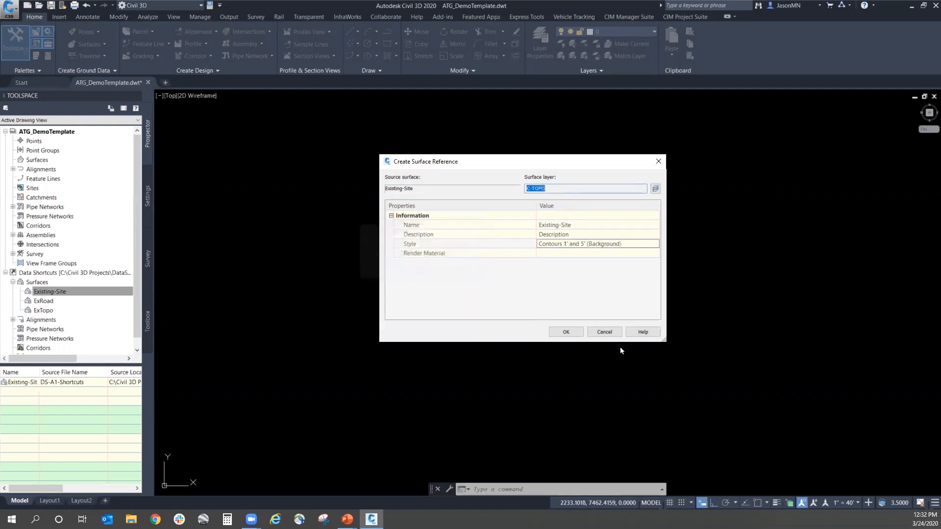
pyautogui.click(566, 333)
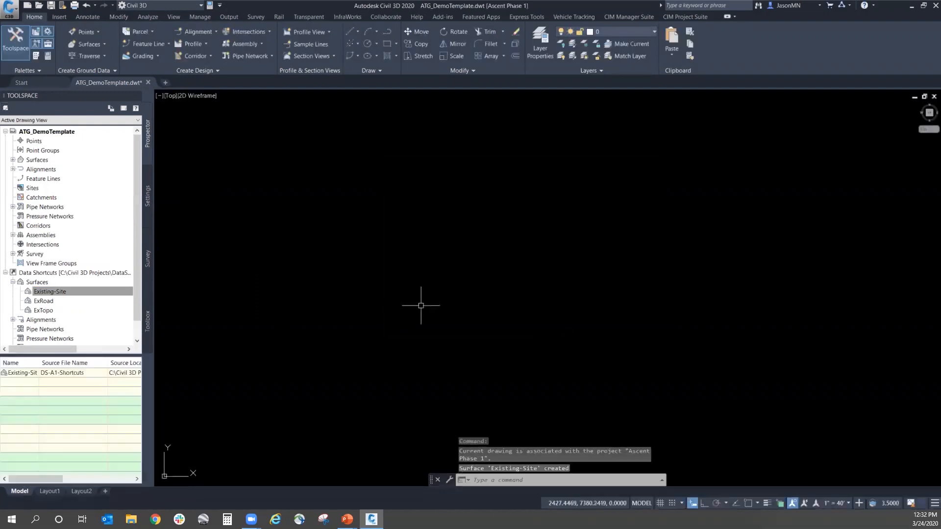
# Step: Zoom to the drawing extents and closer in on the referenced surface's contours
pyautogui.write('z')
pyautogui.press('Return')
pyautogui.write('e')
pyautogui.press('Return')
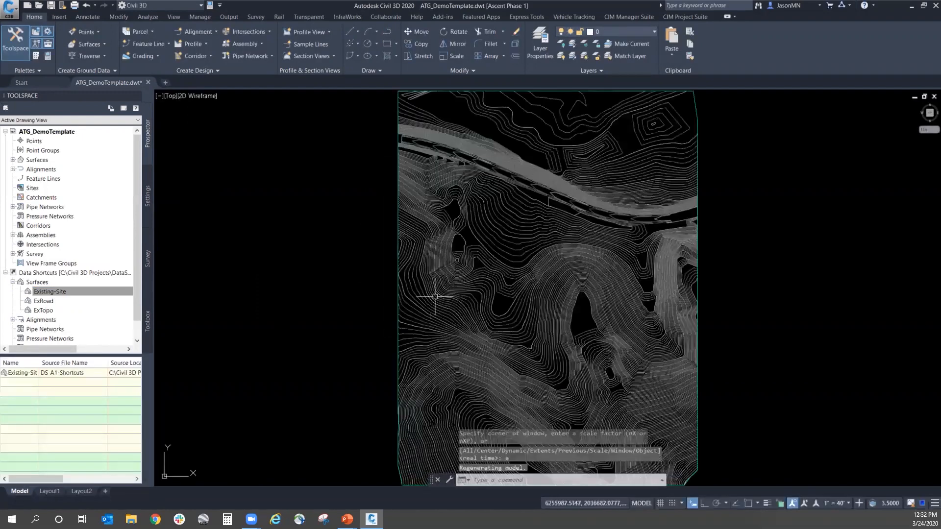
pyautogui.scroll(5, 622, 254)
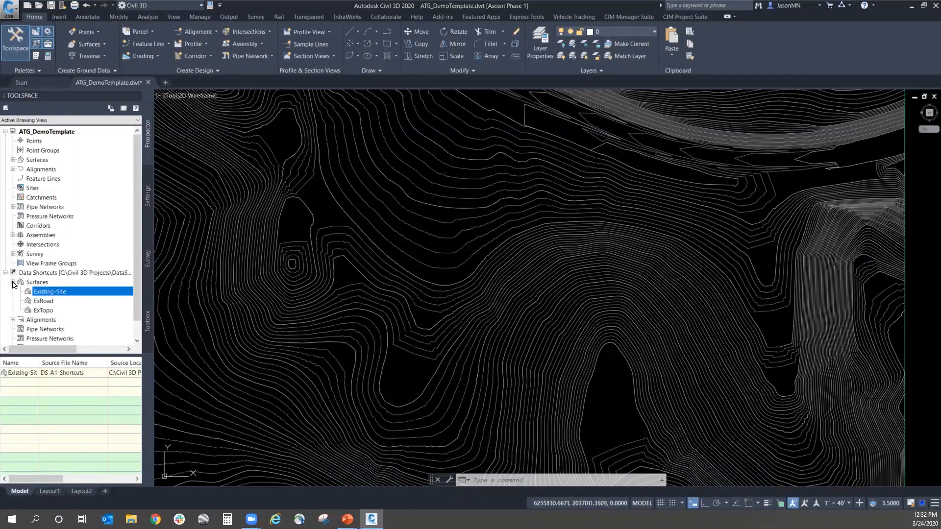
# Step: Collapse the Profile View settings and review the surface's Spot Elevation label styles, including Pavement Spot Elevation
pyautogui.click(147, 181)
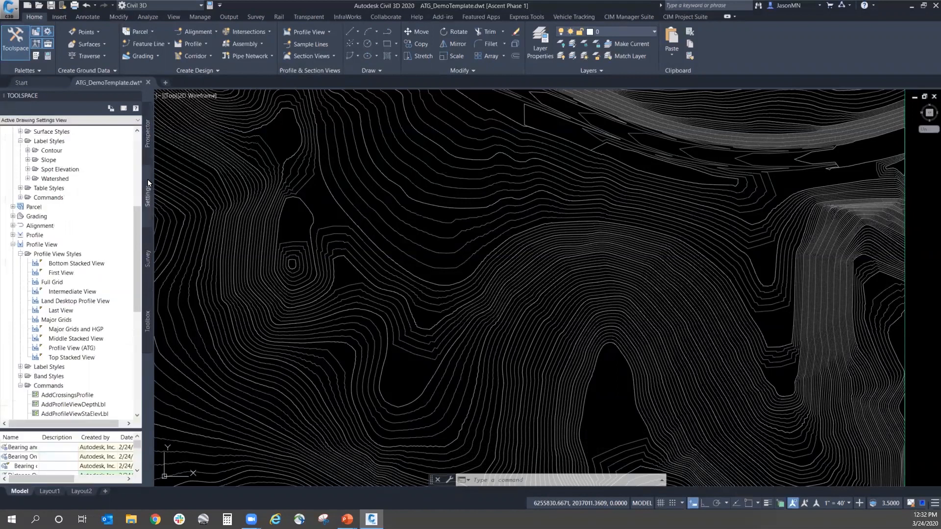
pyautogui.click(13, 245)
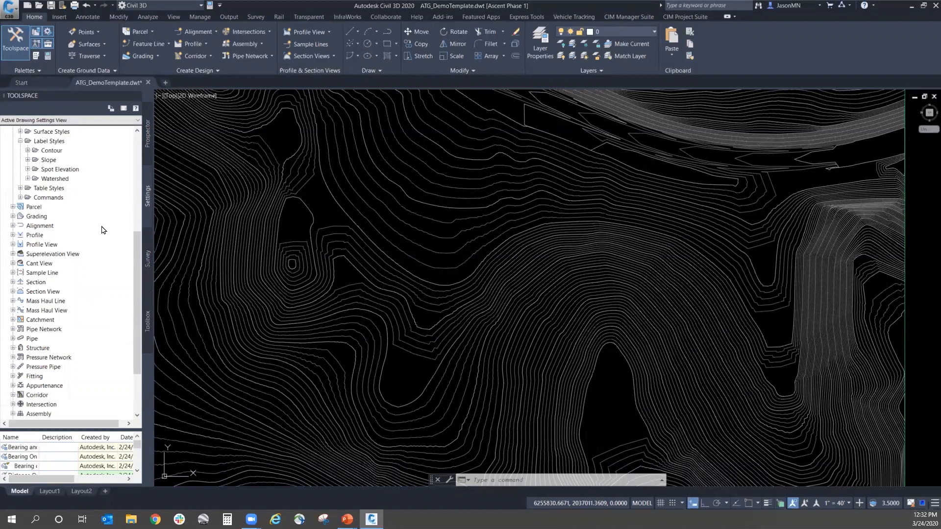
pyautogui.scroll(-2, 104, 229)
pyautogui.scroll(4, 19, 171)
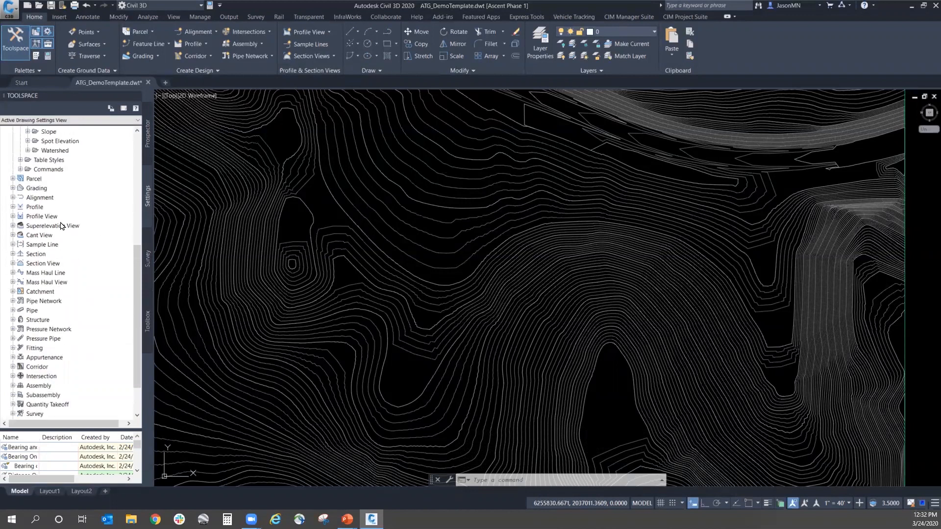
pyautogui.click(20, 225)
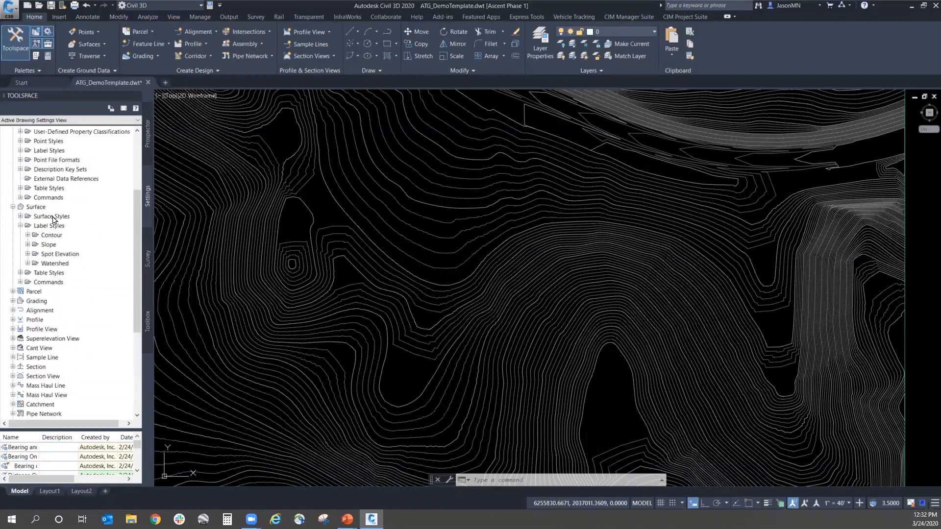
pyautogui.click(28, 254)
pyautogui.click(58, 254)
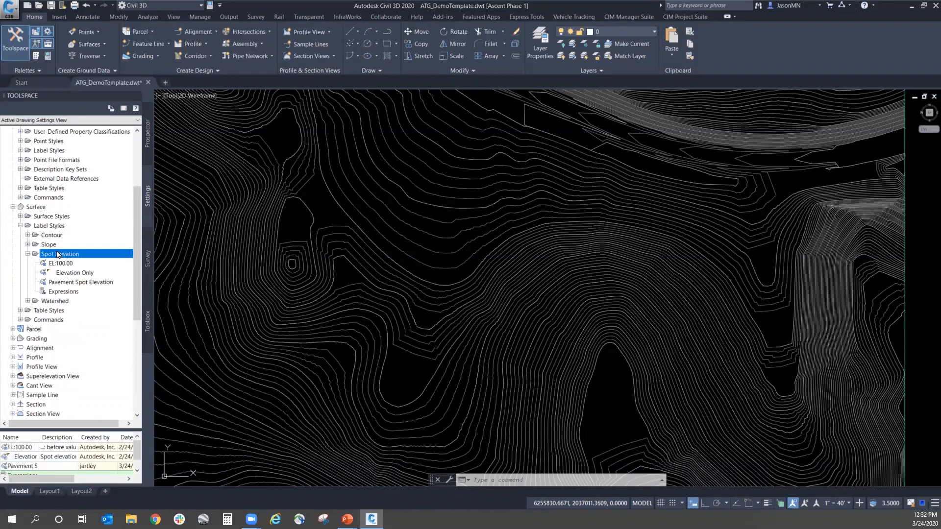
pyautogui.click(78, 283)
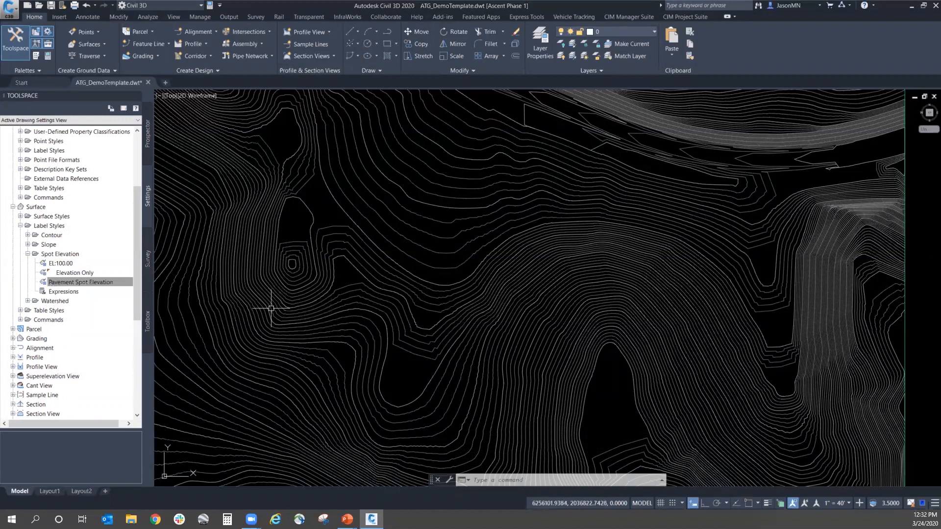
# Step: Add two spot elevation labels to the surface, one in each open area beside the small closed contours, and inspect them
pyautogui.click(87, 17)
pyautogui.click(15, 53)
pyautogui.moveTo(53, 69)
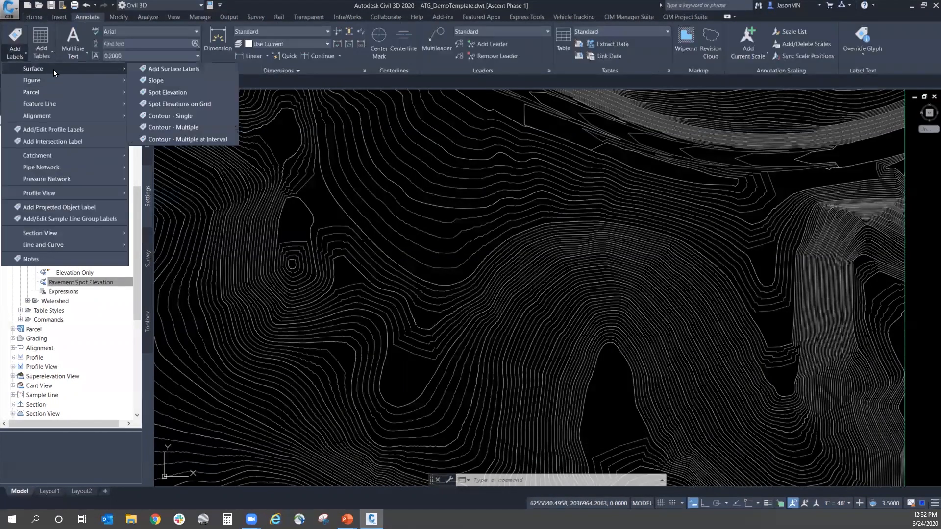
pyautogui.click(190, 92)
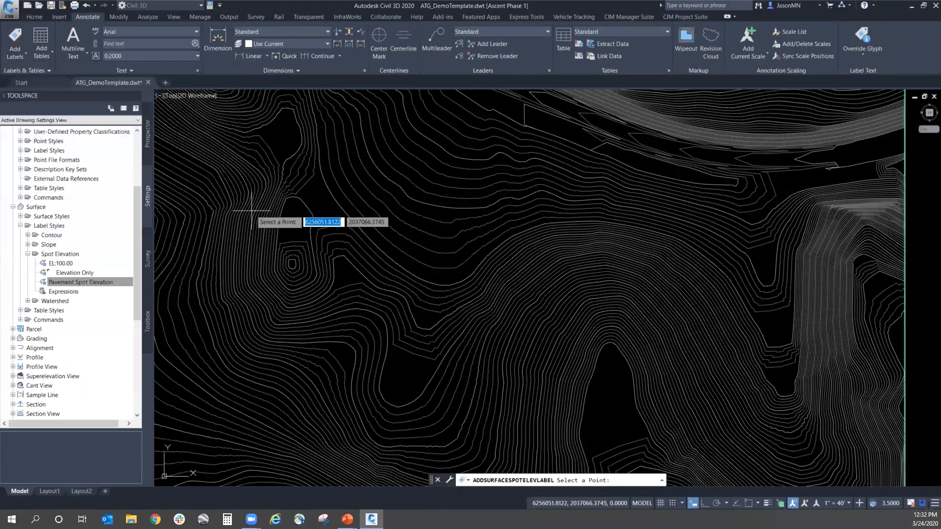
pyautogui.click(299, 224)
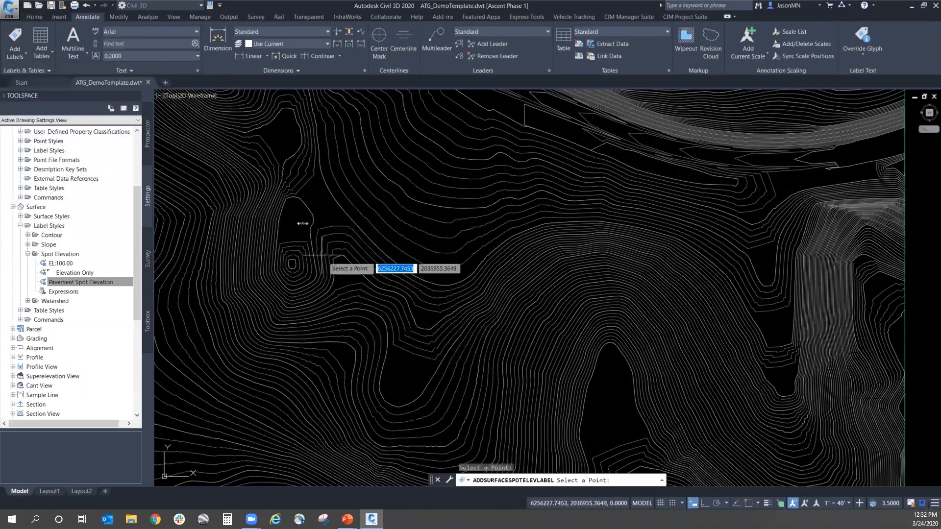
pyautogui.click(339, 272)
pyautogui.press('Return')
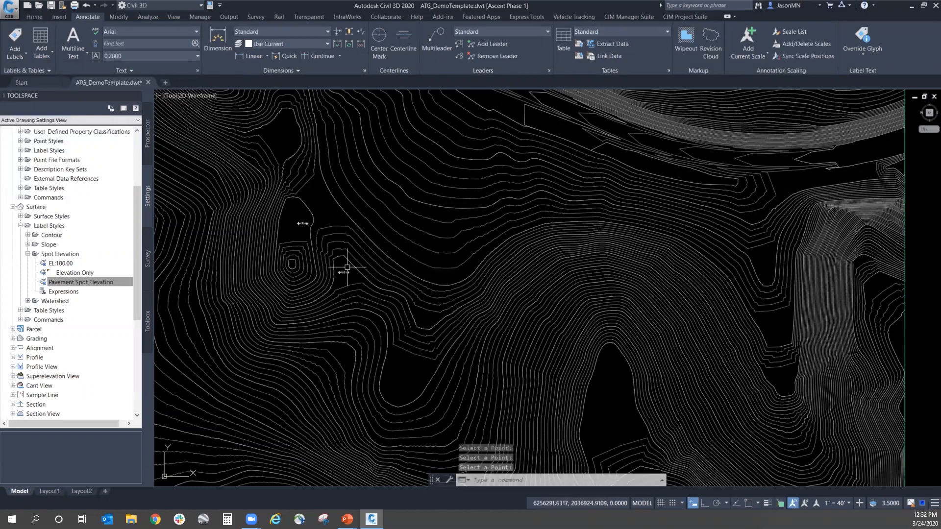
pyautogui.scroll(5, 292, 218)
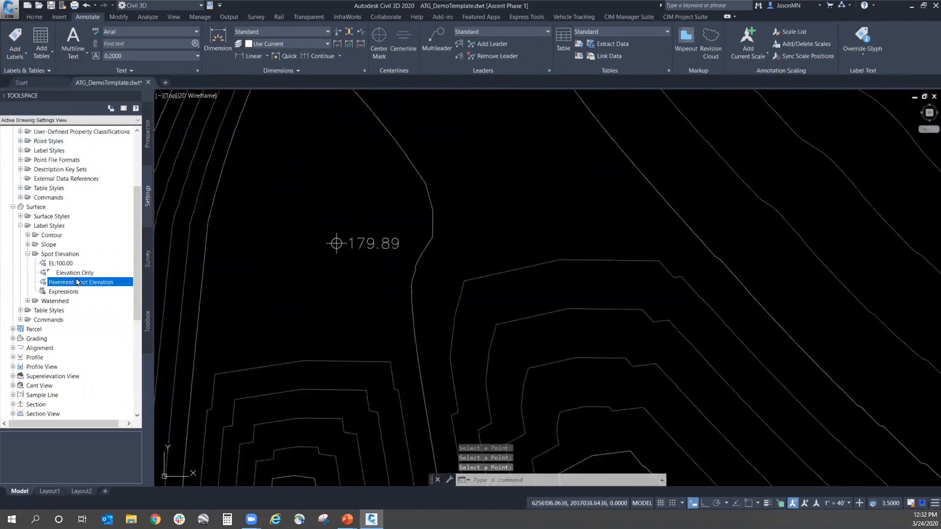
pyautogui.scroll(-2, 235, 235)
pyautogui.scroll(-2, 262, 222)
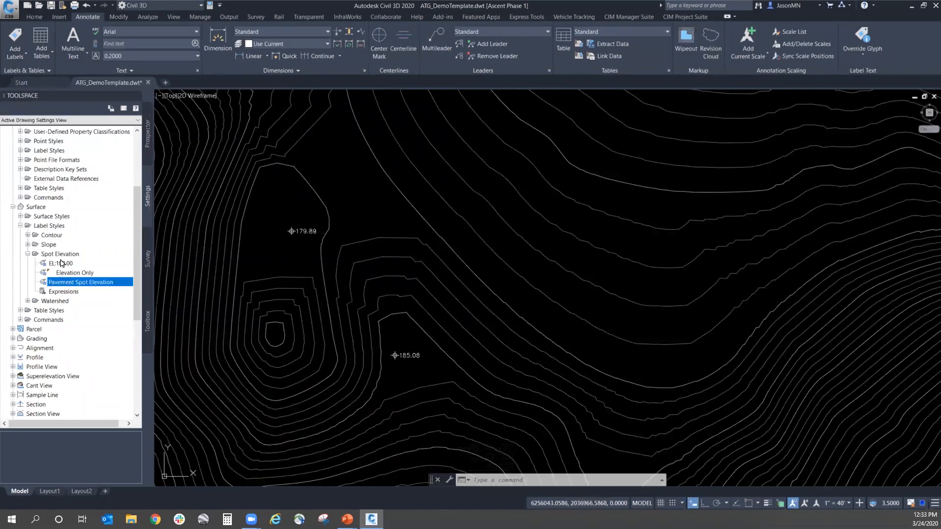
# Step: Erase the two spot elevation labels from the surface
pyautogui.click(294, 231)
pyautogui.click(407, 354)
pyautogui.write('E')
pyautogui.press('Return')
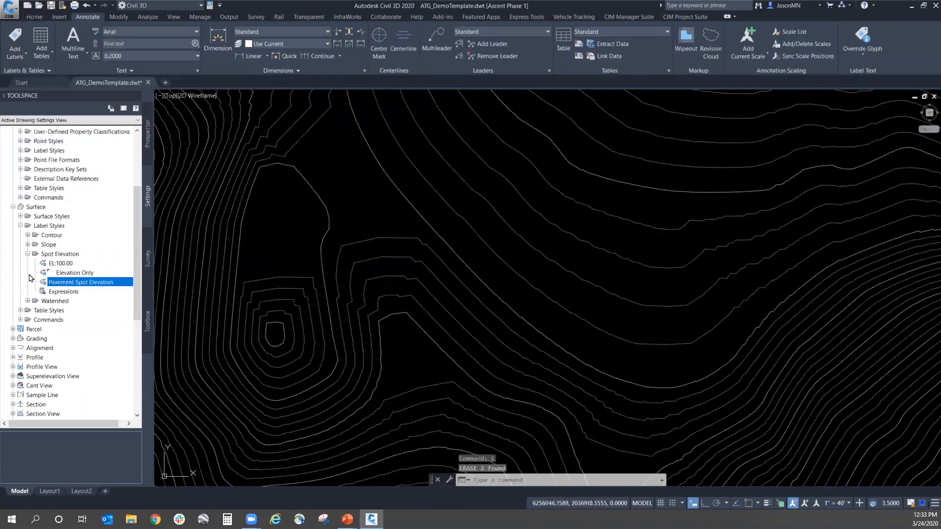
# Step: Open the command settings of AddSurfaceSpotElevLabel and expand Default Styles, Contour Labeling Defaults and Surface Defaults
pyautogui.click(20, 320)
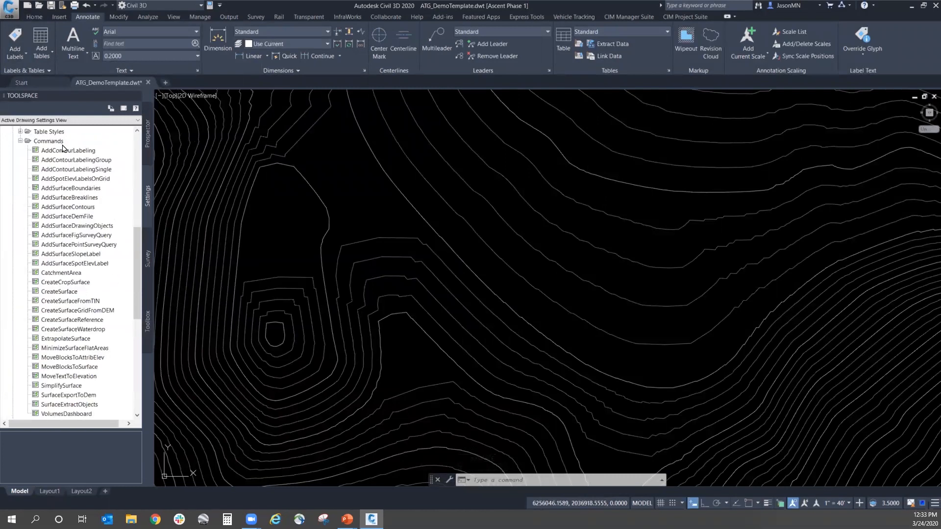
pyautogui.click(78, 267)
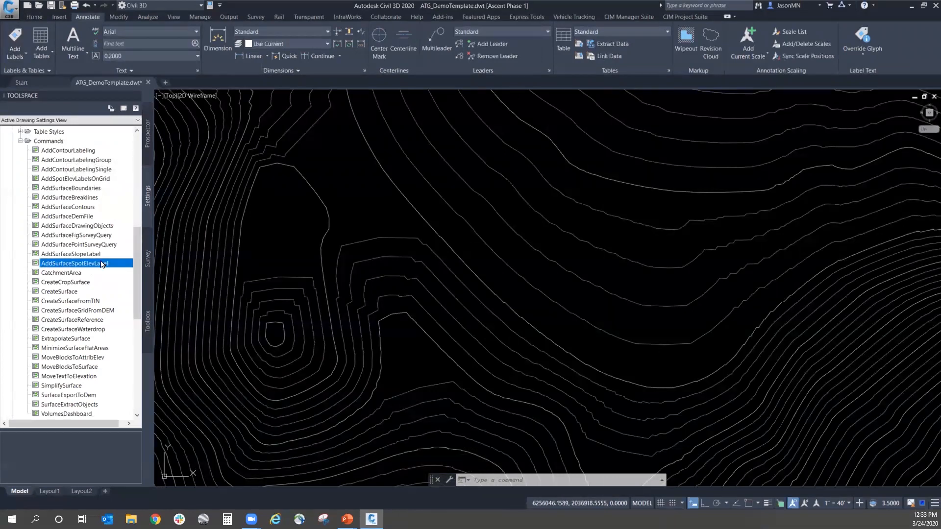
pyautogui.rightClick(102, 264)
pyautogui.click(118, 266)
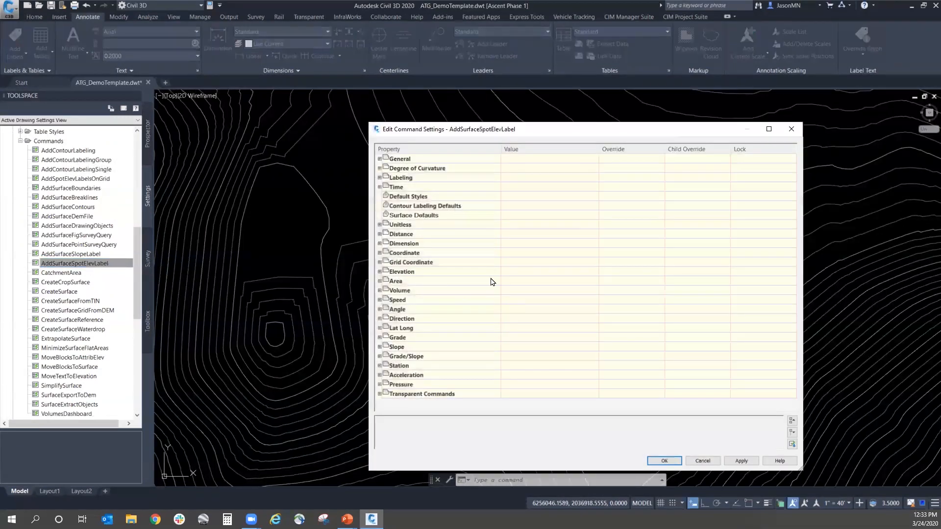
pyautogui.click(380, 197)
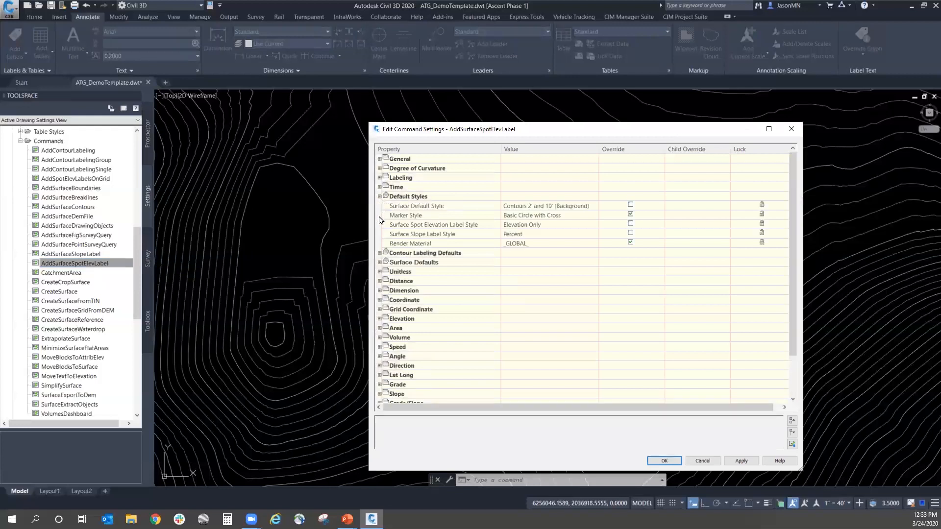
pyautogui.click(379, 254)
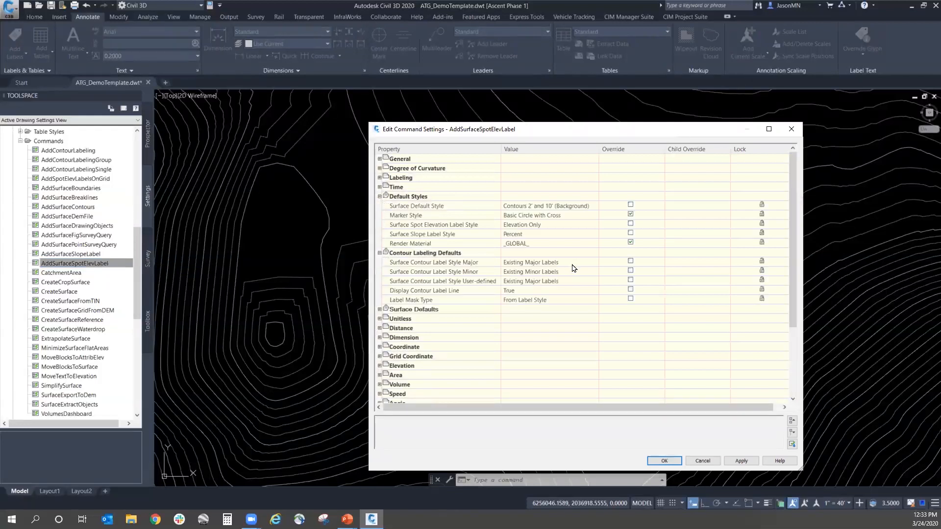
pyautogui.click(380, 310)
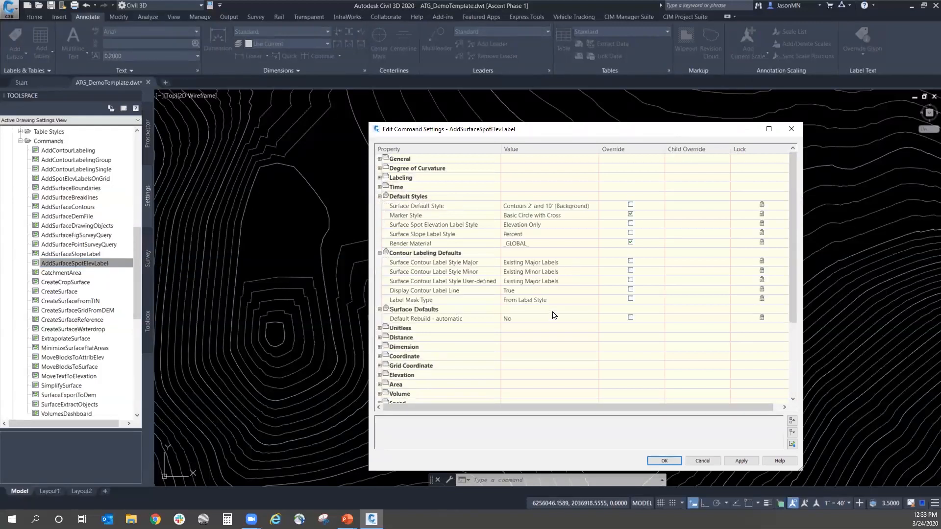
# Step: Set the default Surface Spot Elevation Label Style to Pavement Spot Elevation and accept the command settings
pyautogui.click(538, 226)
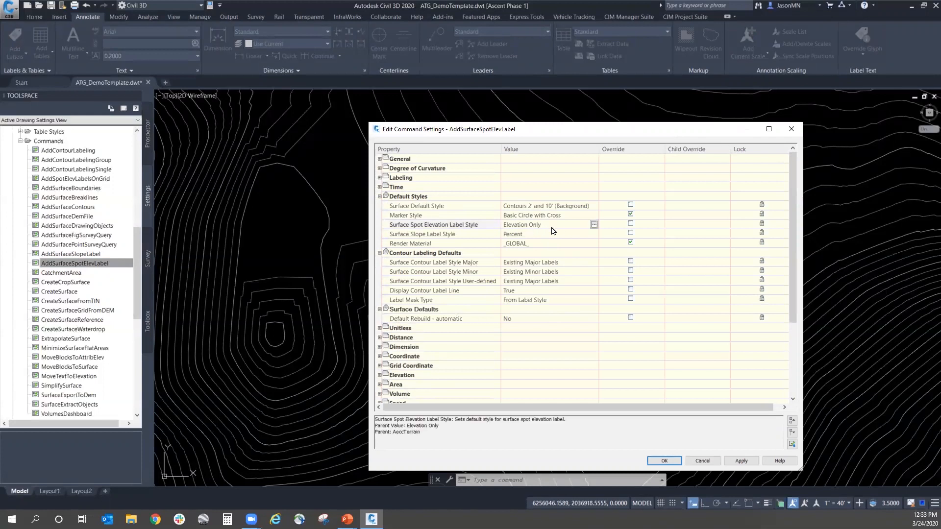
pyautogui.click(594, 225)
pyautogui.click(409, 252)
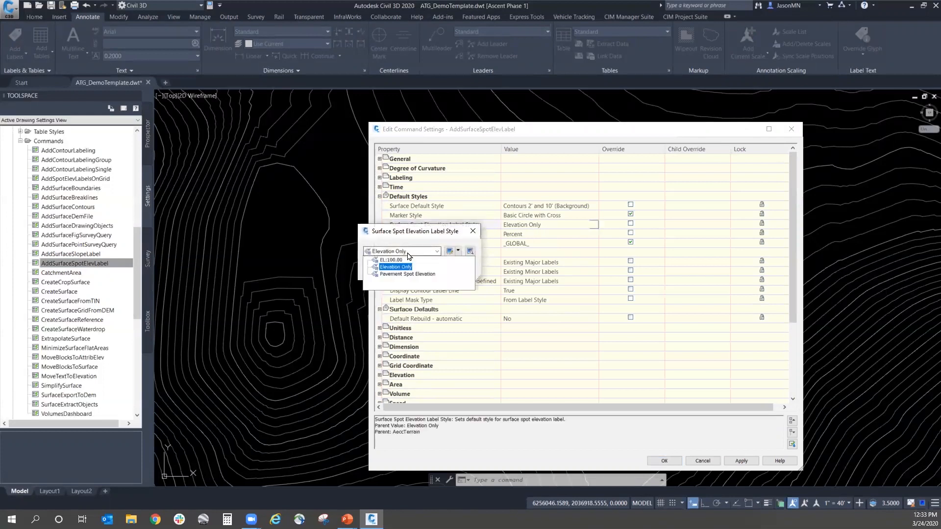
pyautogui.click(397, 275)
pyautogui.click(381, 270)
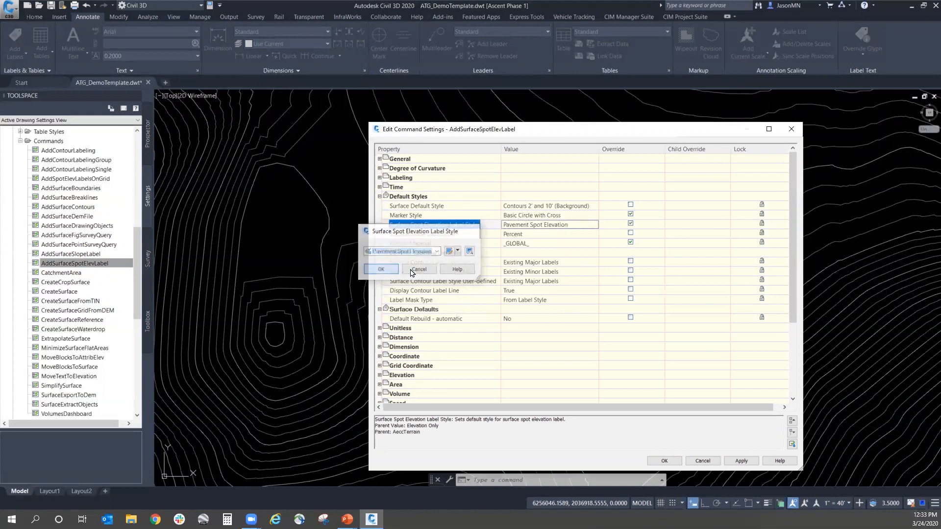
pyautogui.click(663, 461)
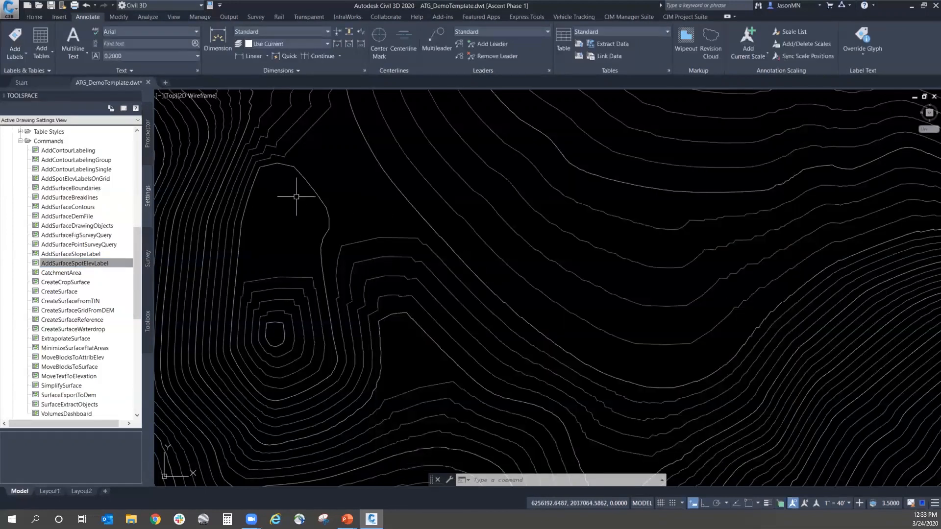
# Step: Collapse the Surface commands, go back to the Spot Elevation label styles, and open and dismiss the Add Labels dialog
pyautogui.click(20, 141)
pyautogui.scroll(6, 59, 220)
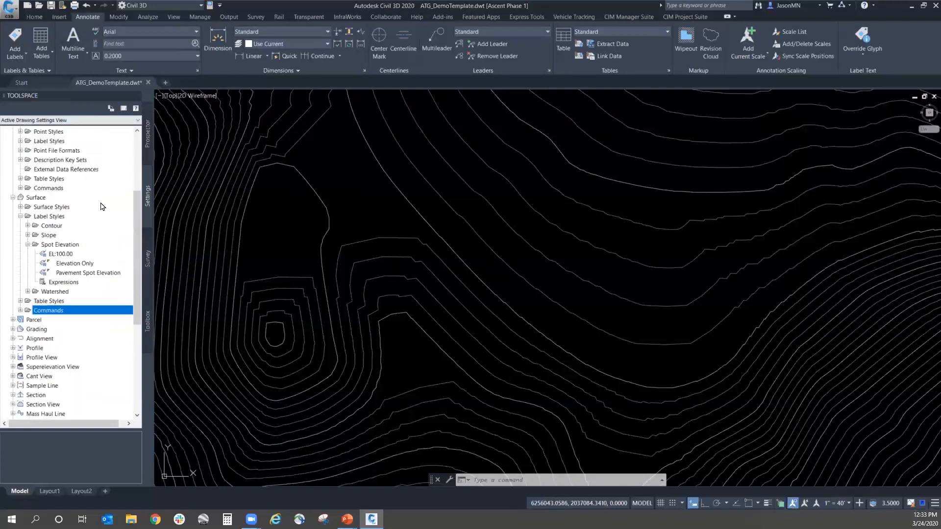
pyautogui.click(13, 47)
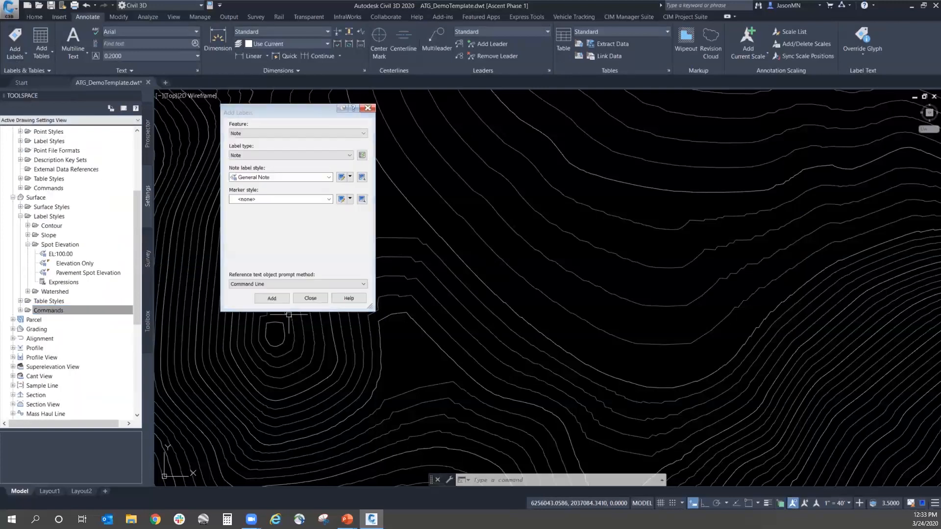
pyautogui.click(311, 298)
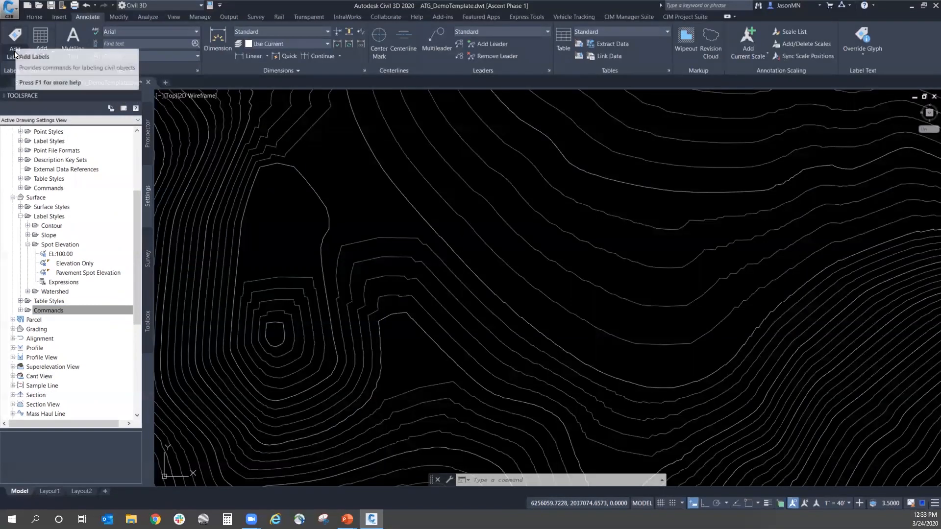
pyautogui.click(15, 36)
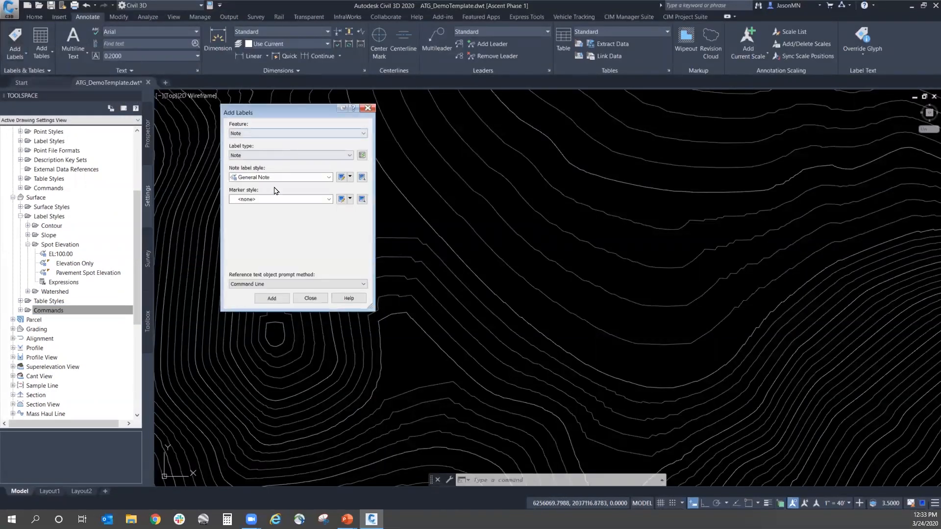
pyautogui.click(309, 298)
pyautogui.click(17, 56)
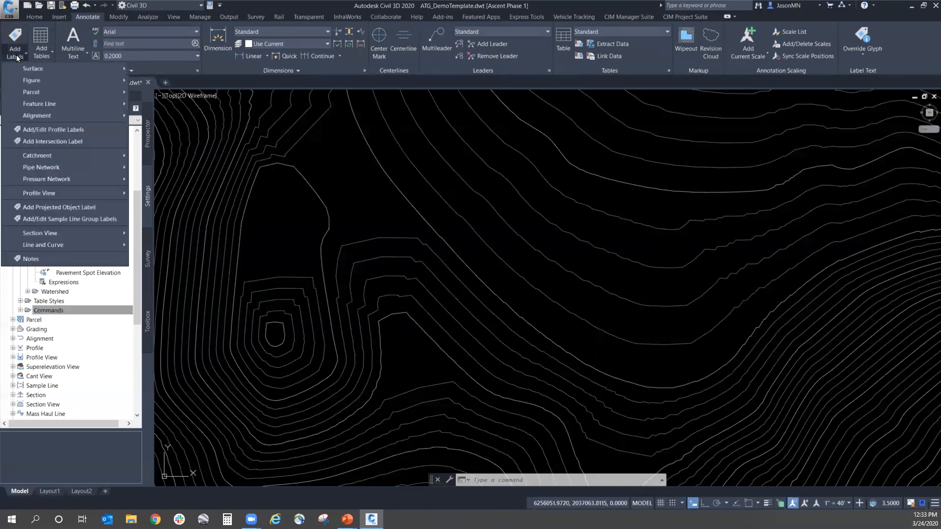
pyautogui.moveTo(26, 69)
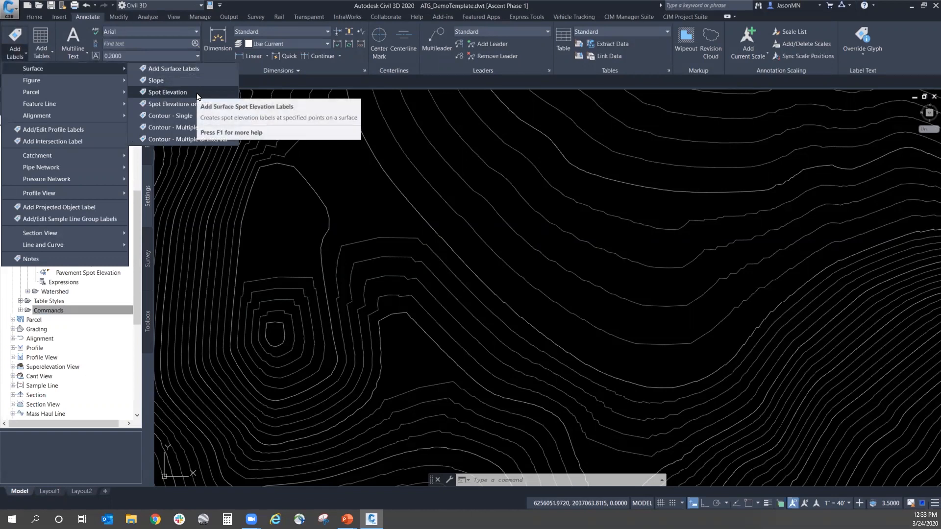
pyautogui.click(33, 311)
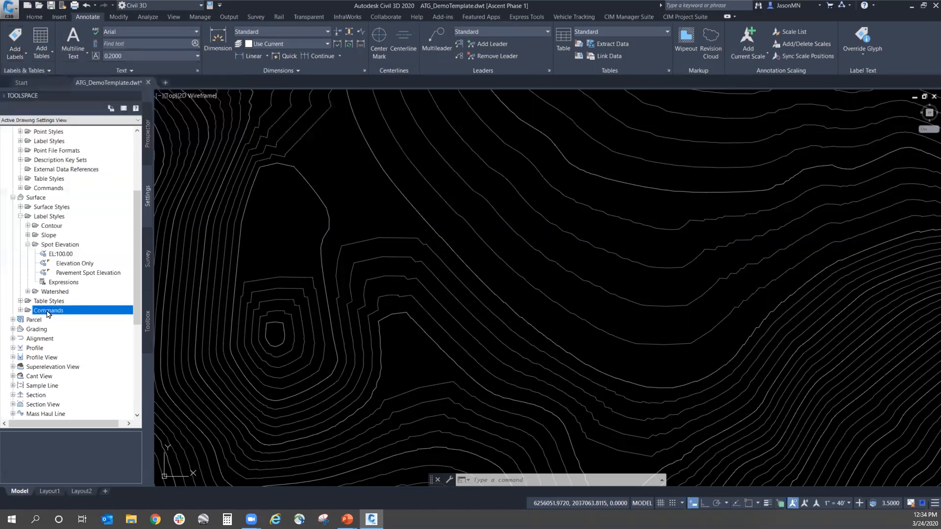
# Step: Add three surface spot elevation labels at separate points among the surface contours
pyautogui.click(18, 50)
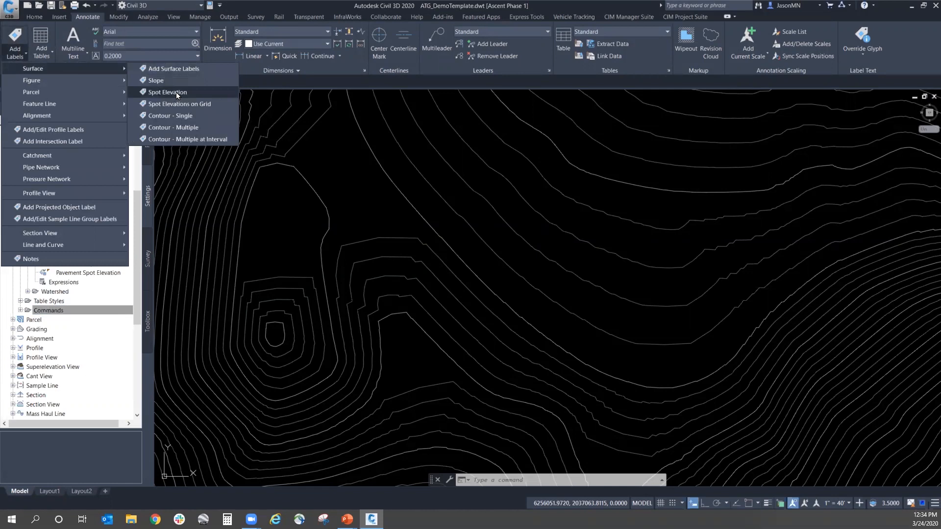
pyautogui.click(176, 93)
pyautogui.click(284, 247)
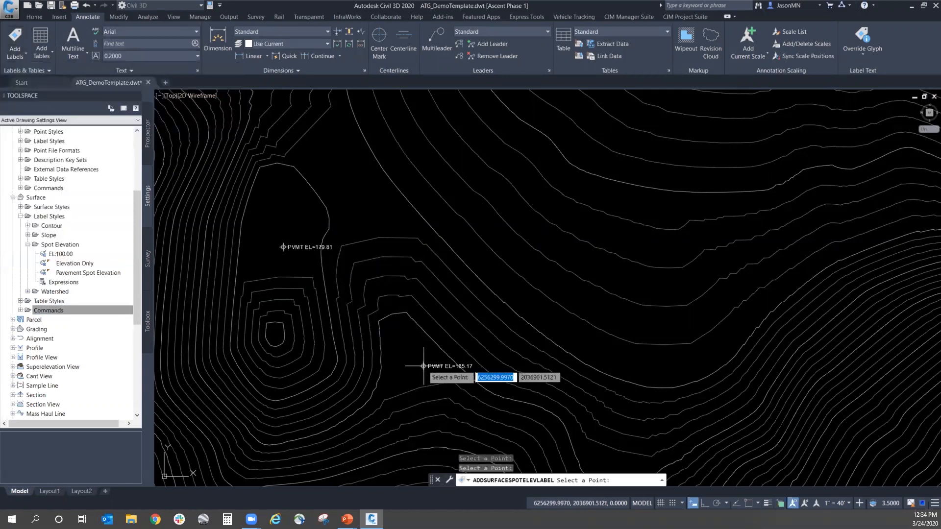
pyautogui.click(423, 365)
pyautogui.scroll(4, 417, 360)
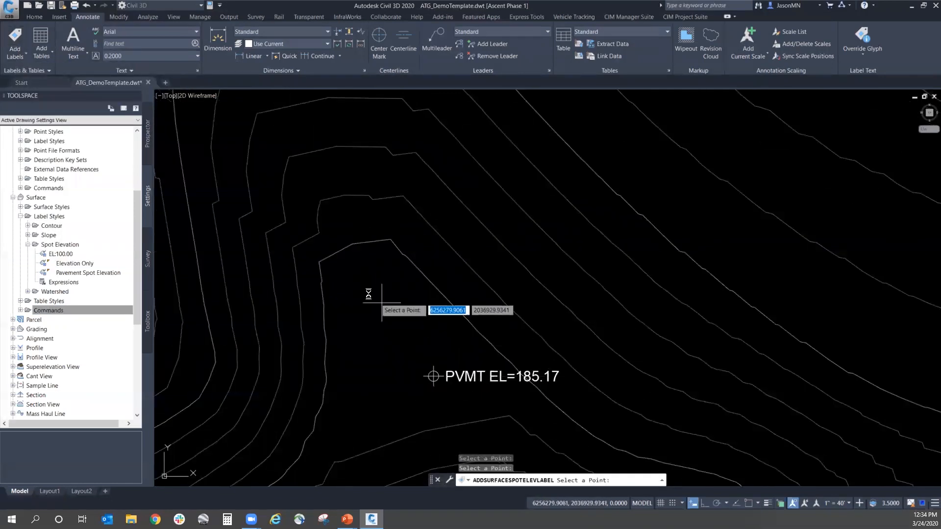
pyautogui.scroll(-4, 368, 294)
pyautogui.click(466, 234)
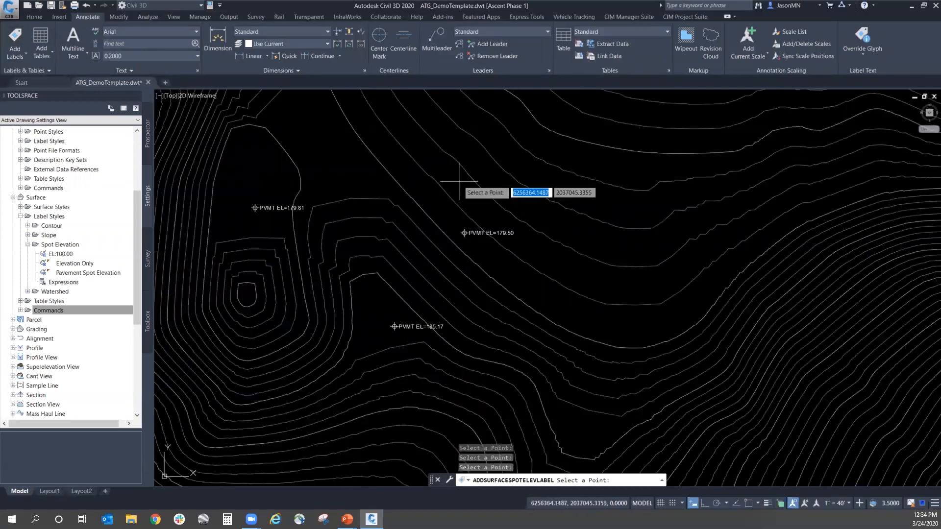
pyautogui.press('Return')
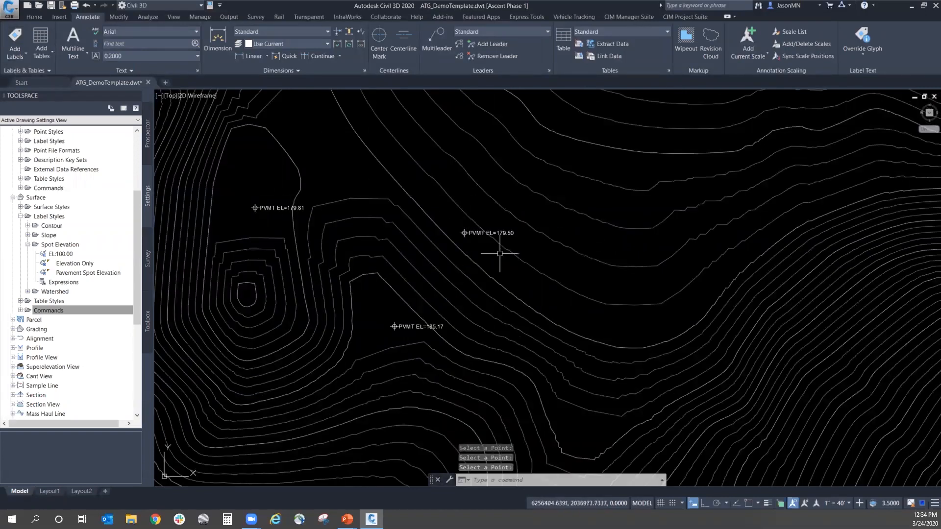
# Step: Create a Spot Elevation label expression named Gutter Elev with the formula {Surface Elevation}-0.5
pyautogui.moveTo(500, 253)
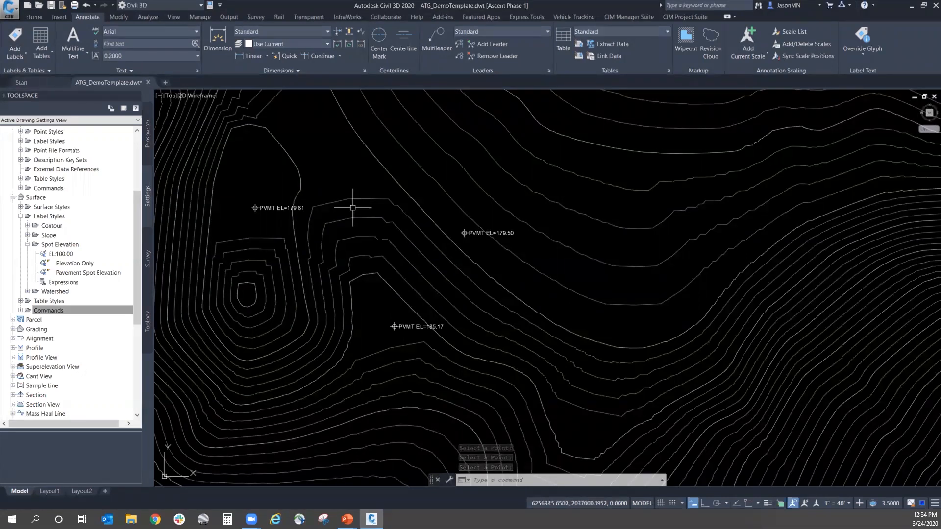
pyautogui.moveTo(71, 274)
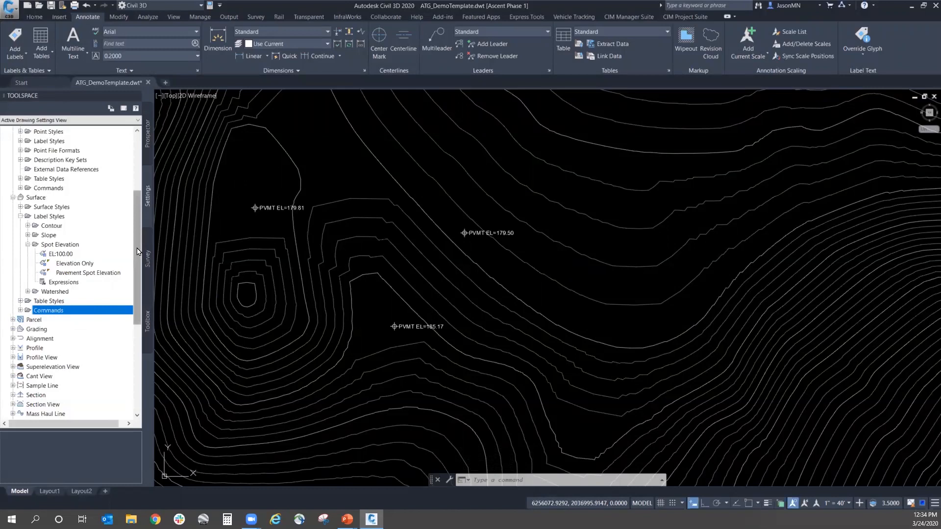
pyautogui.scroll(-1, 138, 256)
pyautogui.click(63, 273)
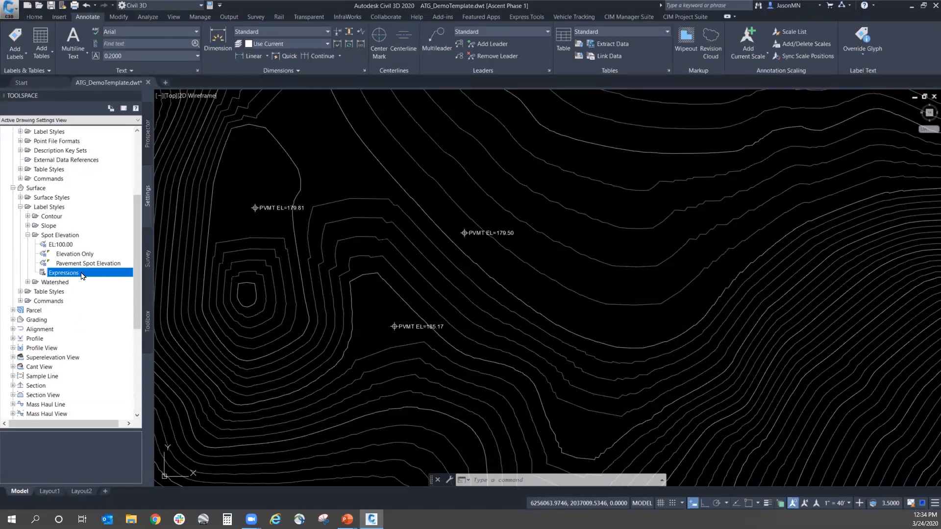
pyautogui.click(96, 265)
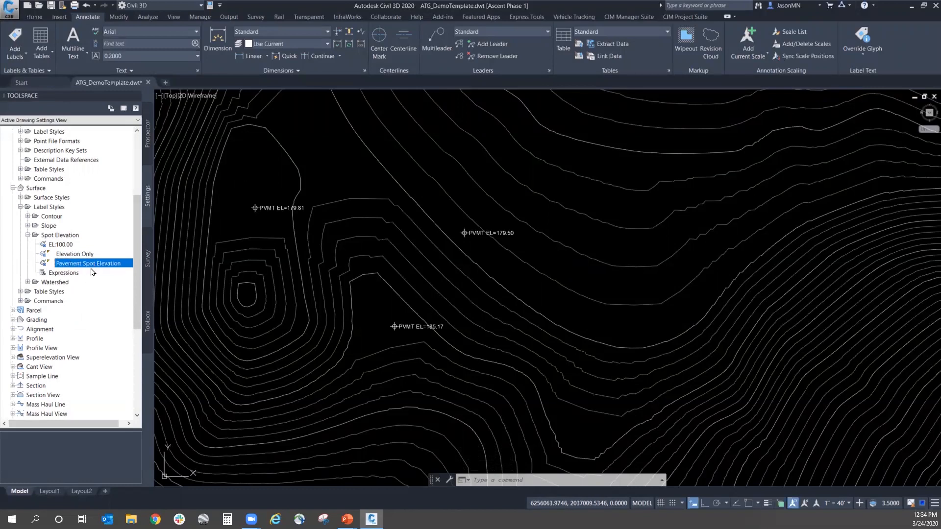
pyautogui.click(66, 274)
pyautogui.rightClick(65, 276)
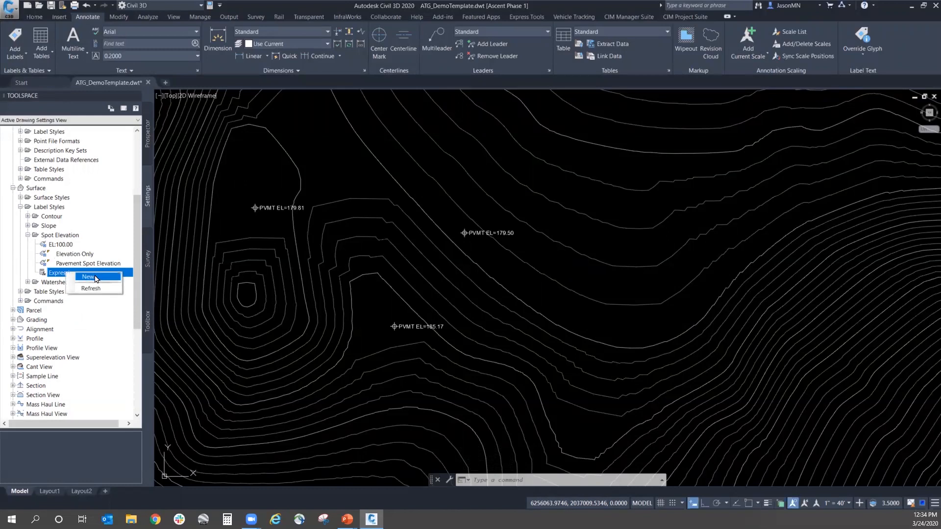
pyautogui.click(88, 277)
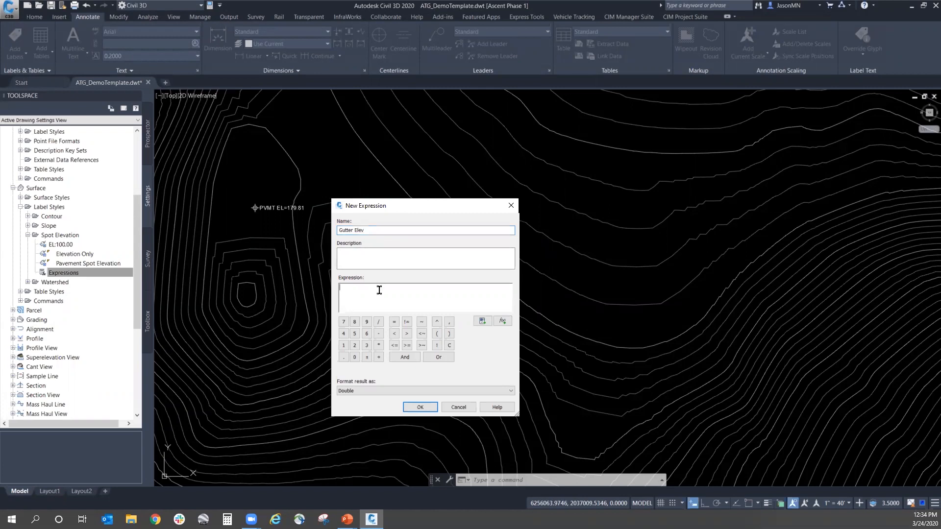
pyautogui.click(482, 321)
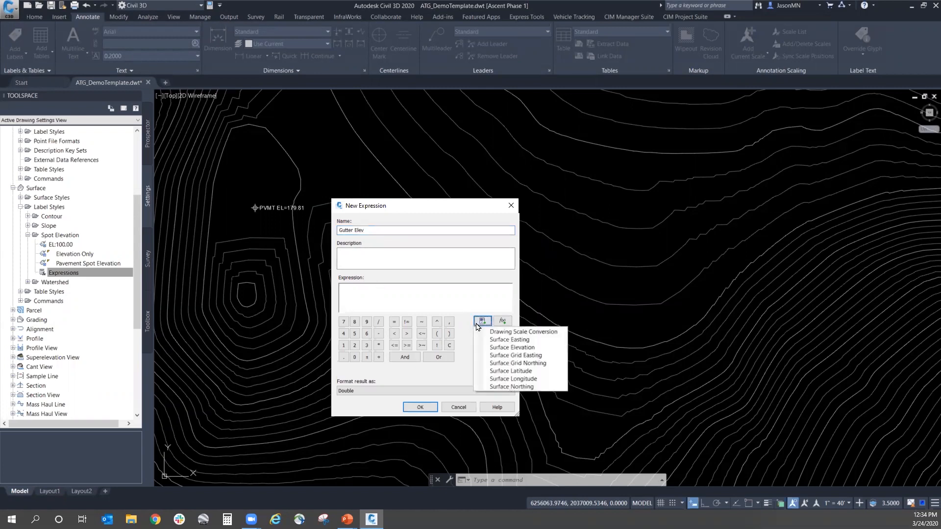
pyautogui.click(508, 349)
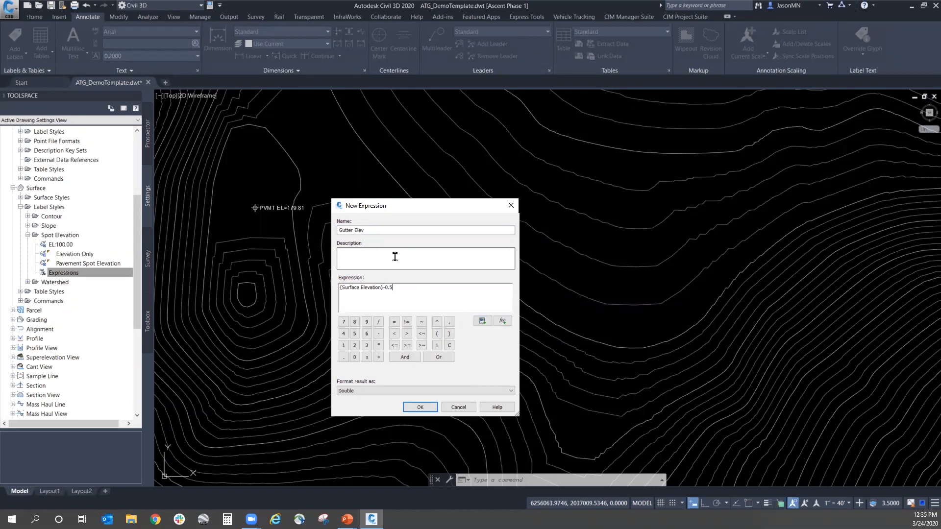
pyautogui.click(419, 407)
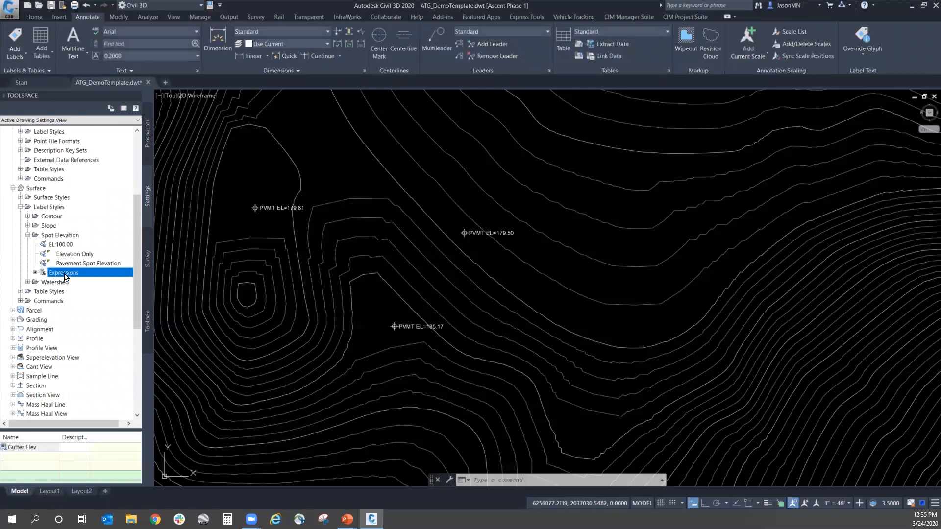
# Step: Create a child label style of Pavement Spot Elevation and name it TC & G (ATG)
pyautogui.click(74, 264)
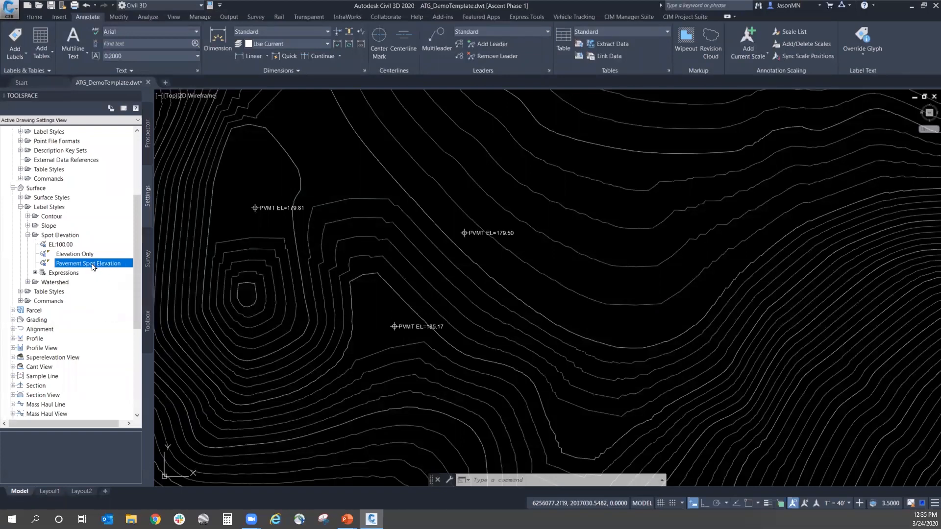
pyautogui.rightClick(91, 265)
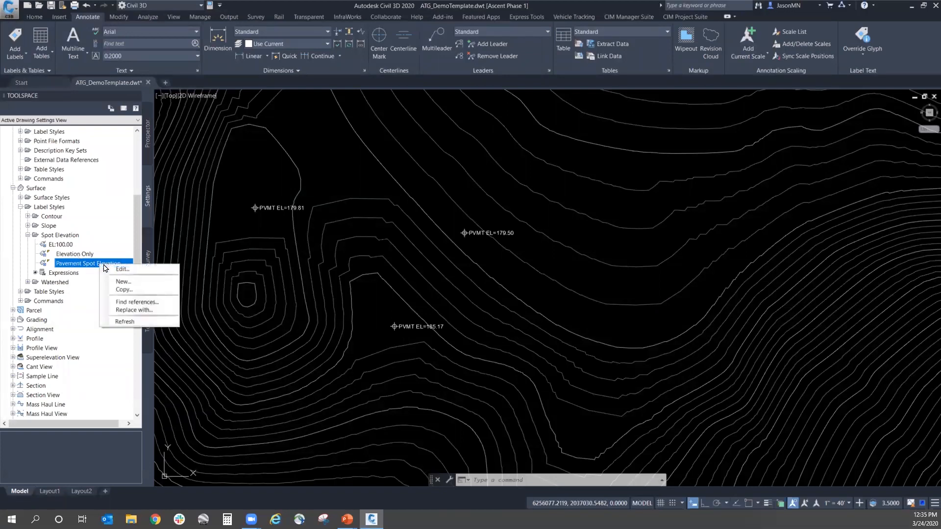
pyautogui.click(128, 282)
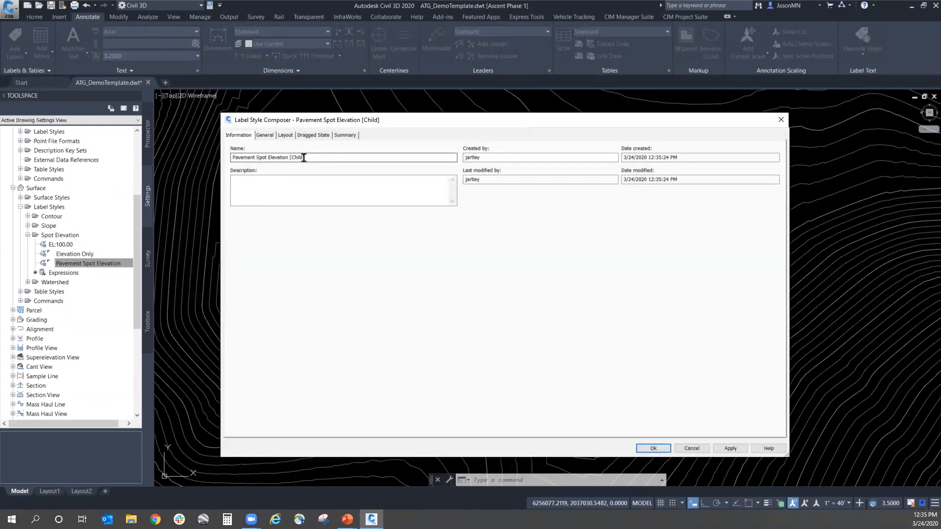
pyautogui.moveTo(308, 157); pyautogui.dragTo(185, 154)
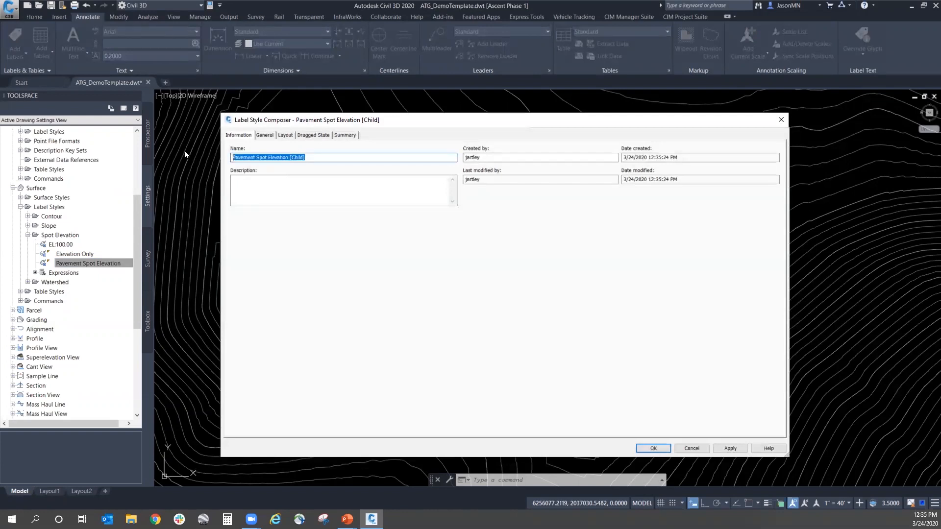
pyautogui.write('TC')
# Step: In the Surface Elevation text contents, replace the PVMT EL prefix with TC and add a second line reading G=
pyautogui.click(268, 138)
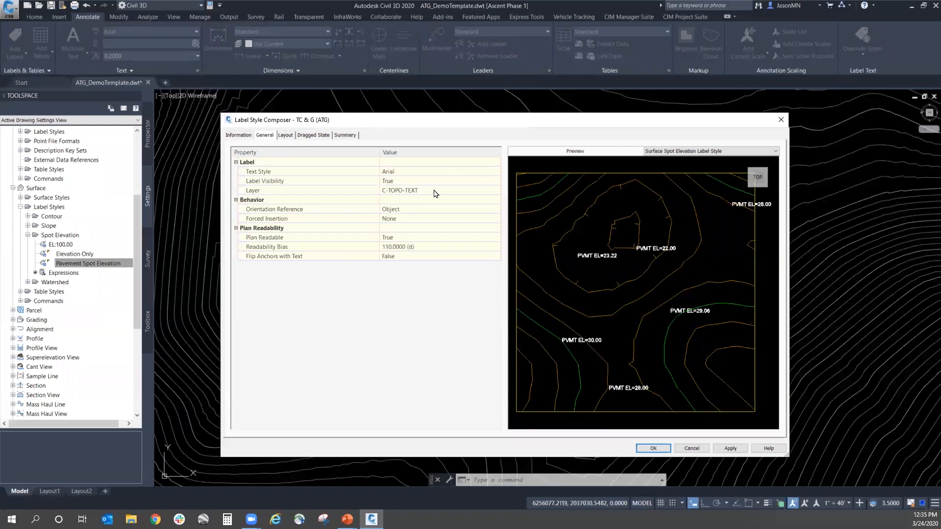
pyautogui.click(287, 136)
pyautogui.click(395, 238)
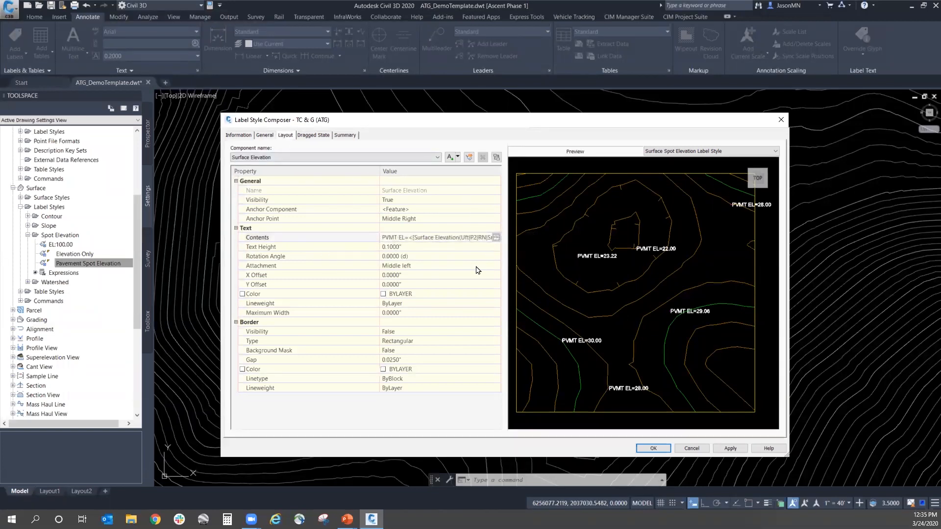
pyautogui.click(497, 238)
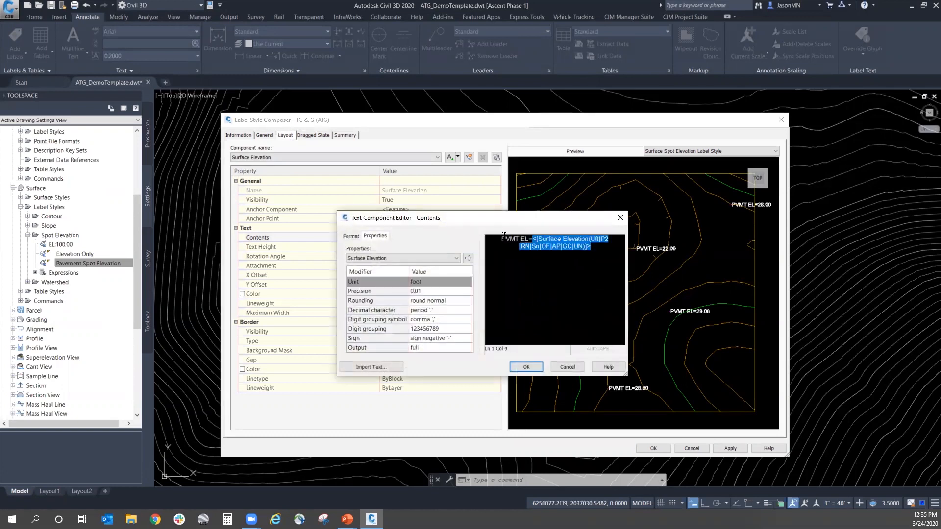
pyautogui.click(504, 239)
pyautogui.moveTo(500, 238); pyautogui.dragTo(526, 239)
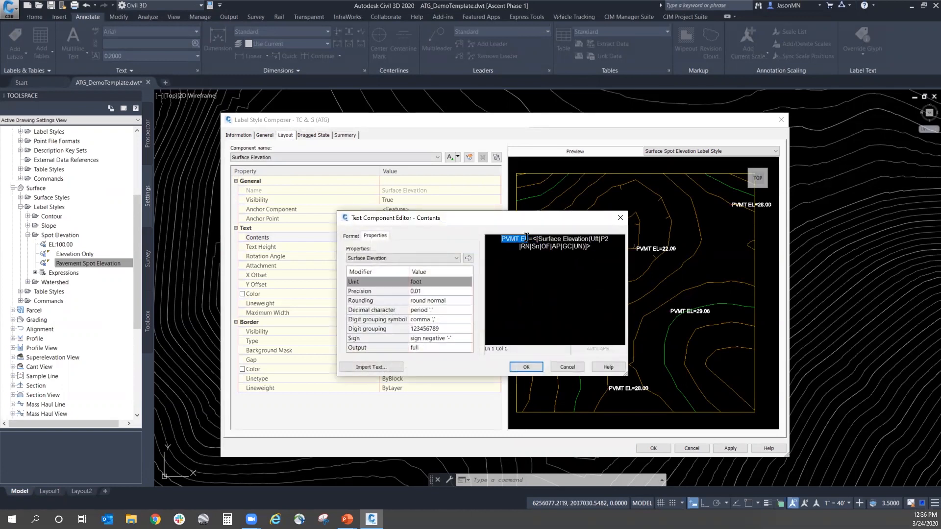
pyautogui.write('TC')
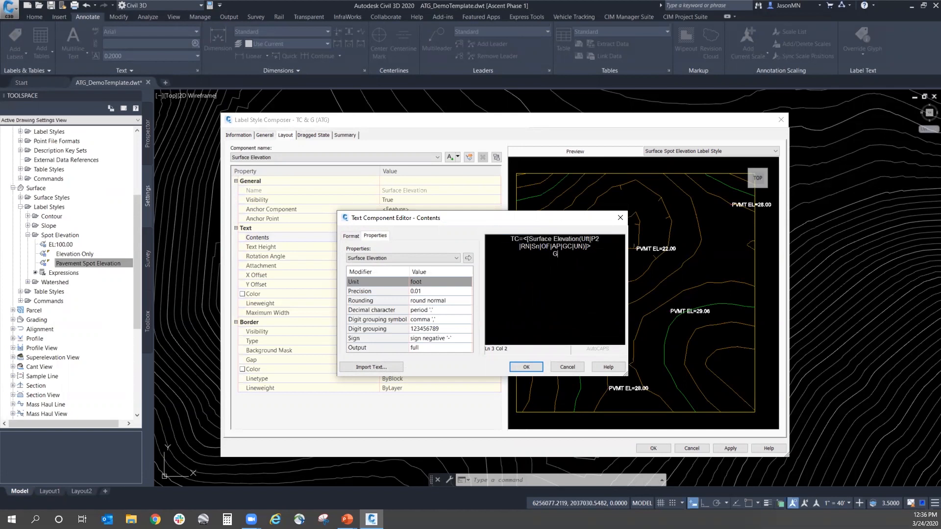
# Step: Insert the Gutter Elev property after G= with a precision of 0.01
pyautogui.click(424, 259)
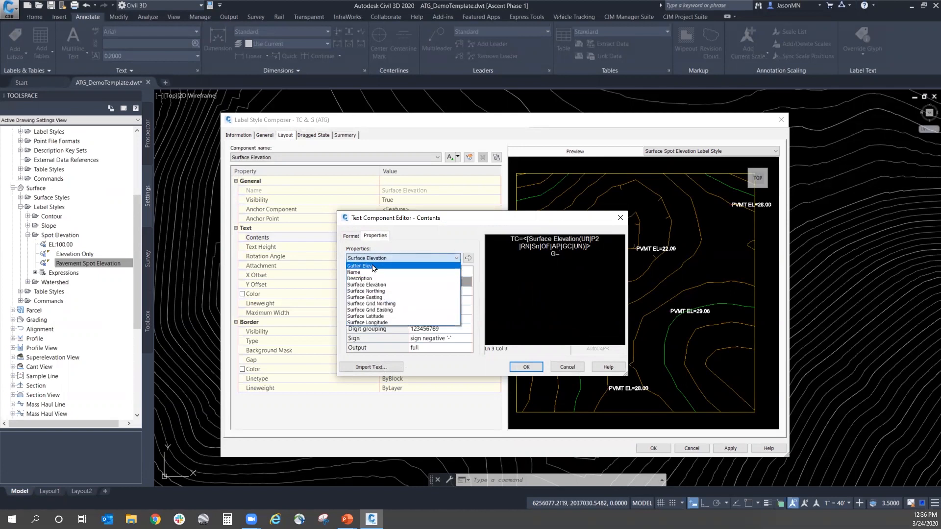
pyautogui.click(374, 267)
pyautogui.click(373, 266)
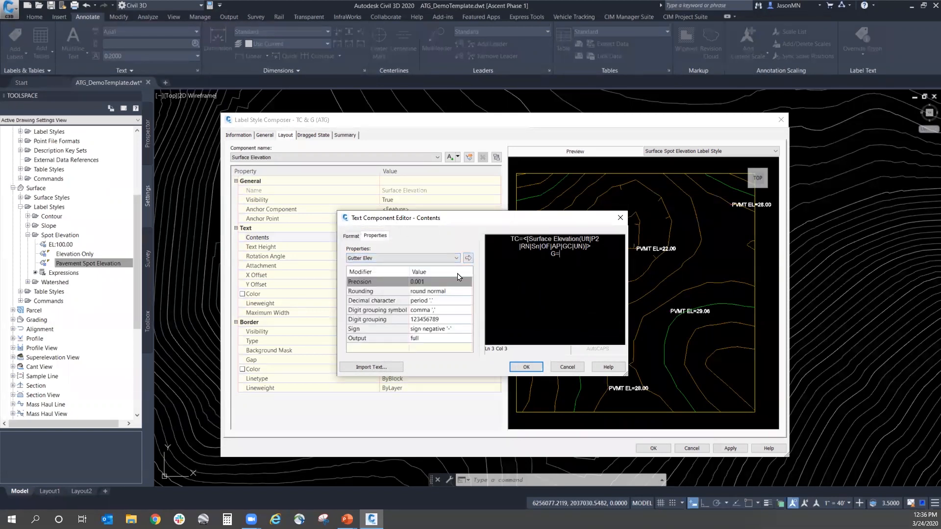
pyautogui.click(431, 285)
pyautogui.click(432, 283)
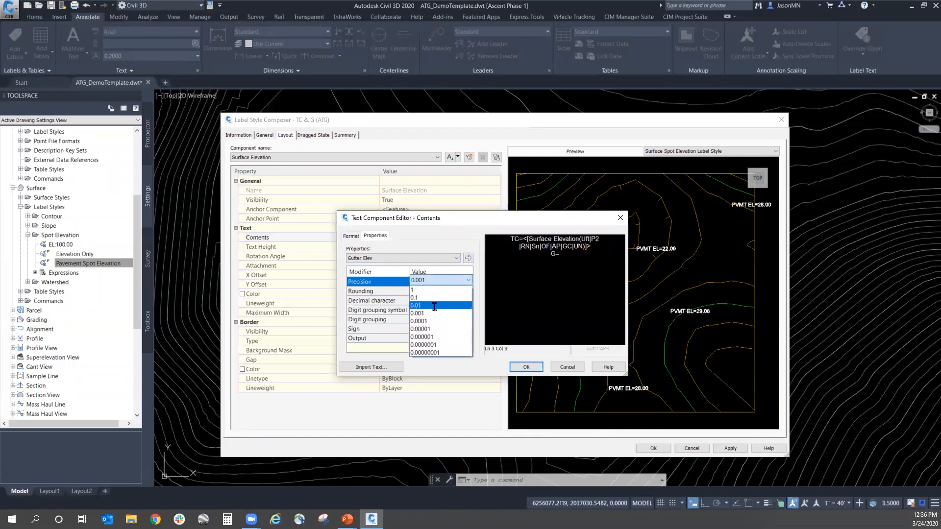
pyautogui.click(434, 305)
pyautogui.click(468, 259)
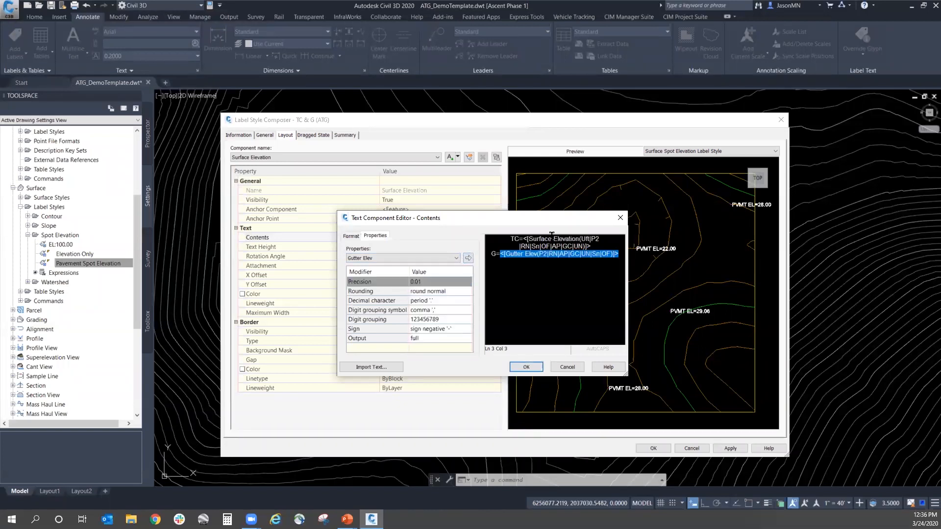
# Step: Left-justify the two-line label text, then accept the contents and the TC & G (ATG) label style
pyautogui.click(351, 237)
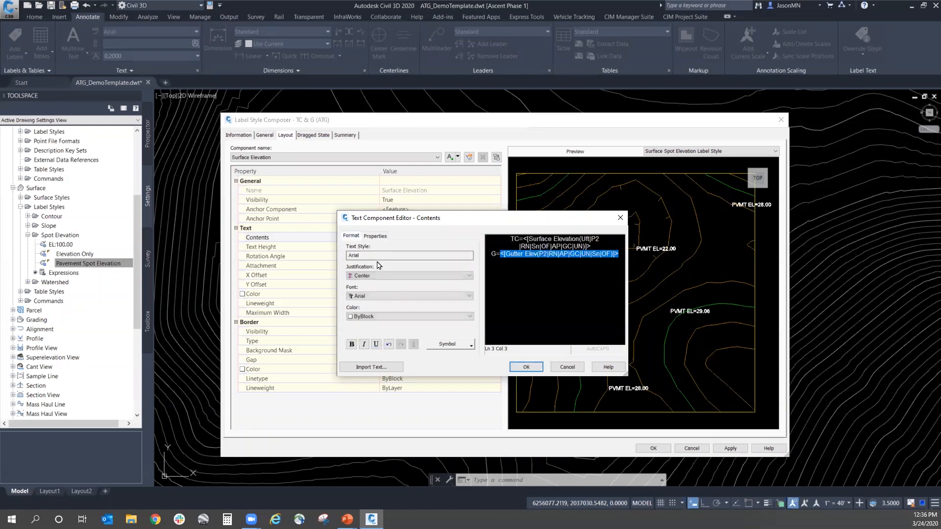
pyautogui.click(372, 275)
pyautogui.click(369, 283)
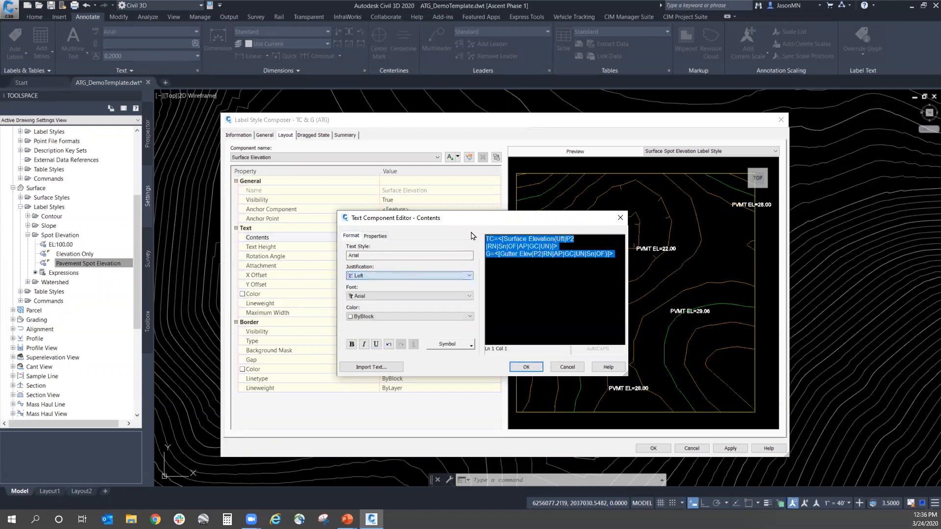
pyautogui.click(525, 367)
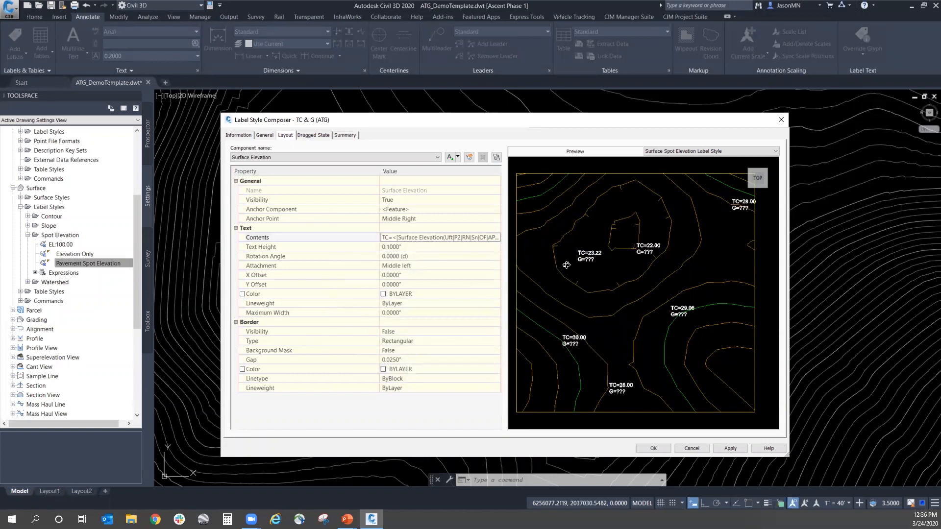
pyautogui.click(654, 449)
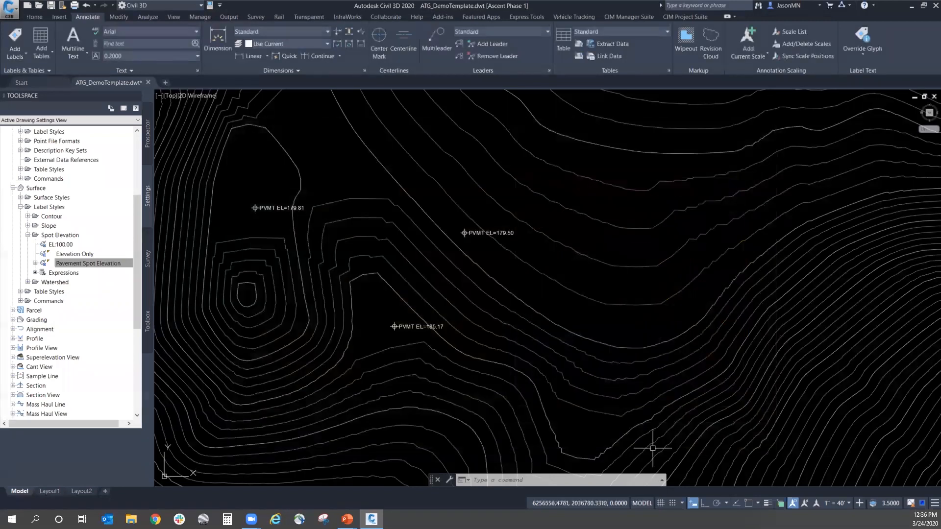
# Step: Locate the TC & G (ATG) style under Pavement Spot Elevation and set up surface Spot Elevation labelling with that label style
pyautogui.click(35, 264)
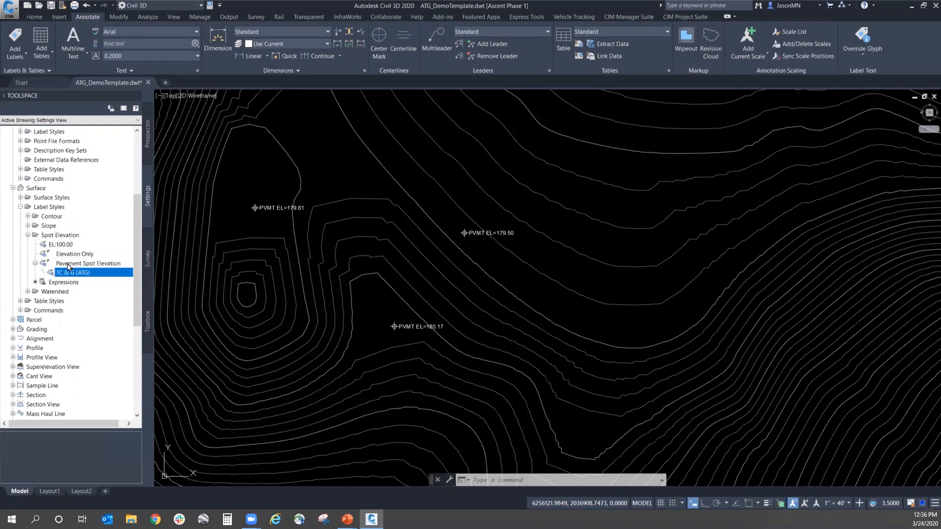
pyautogui.click(65, 273)
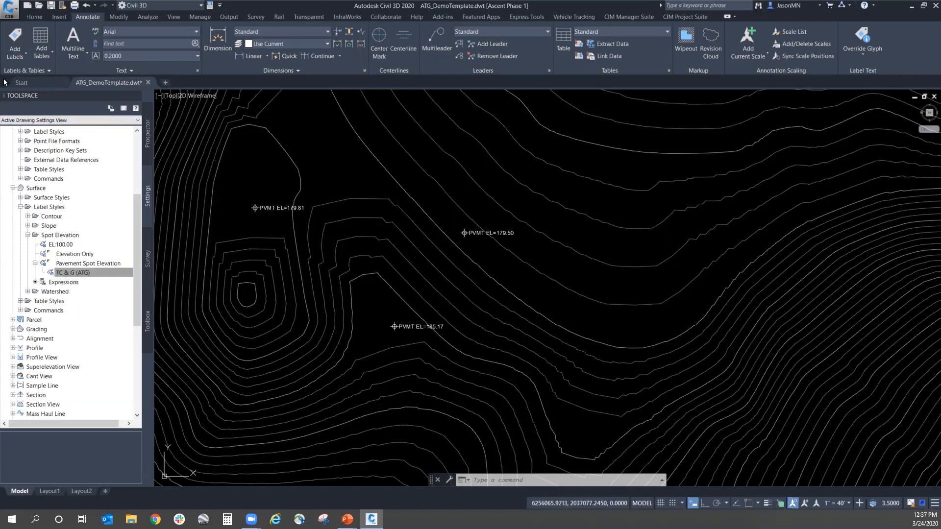
pyautogui.click(15, 37)
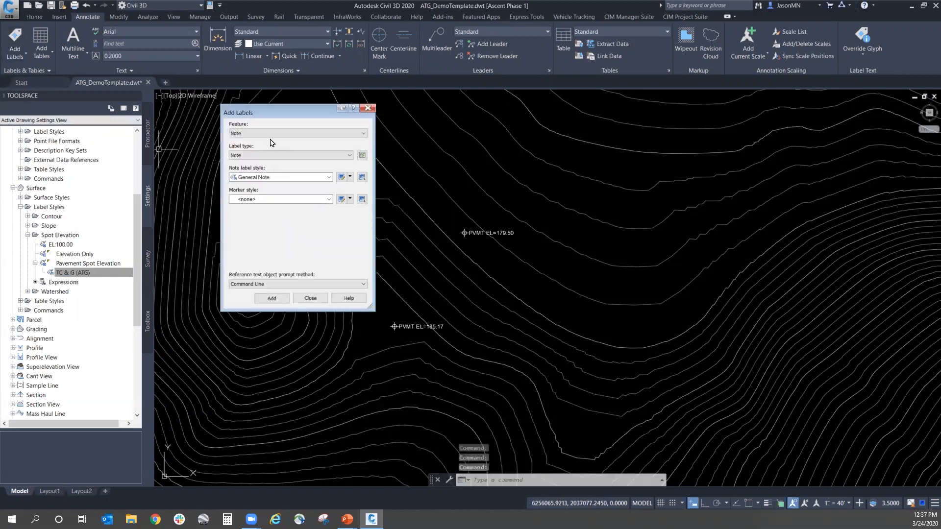
pyautogui.click(270, 133)
pyautogui.click(268, 182)
pyautogui.click(269, 155)
pyautogui.click(277, 167)
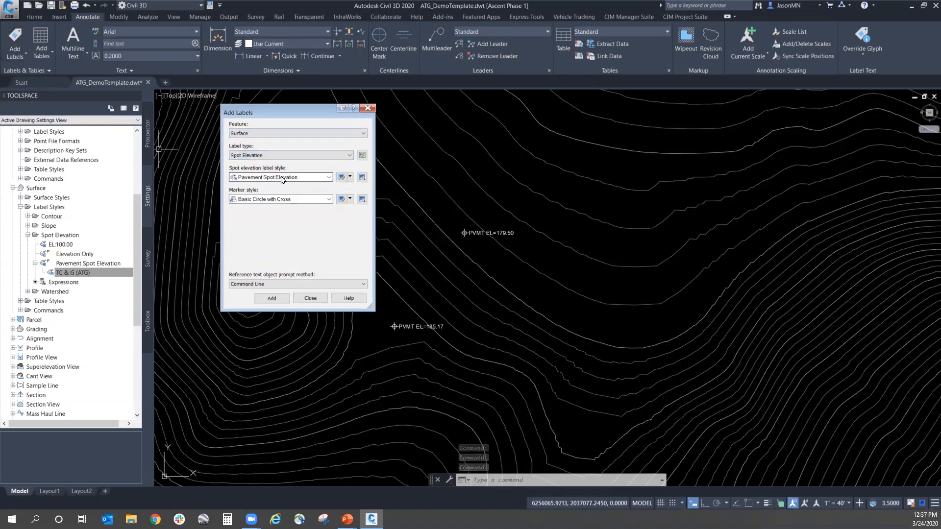
pyautogui.click(282, 178)
pyautogui.click(274, 210)
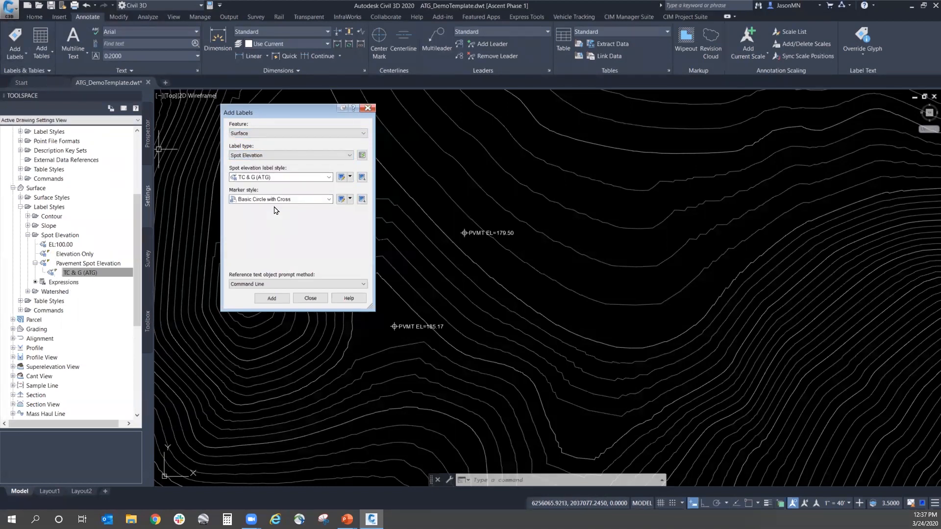
# Step: Place five TC & G (ATG) spot elevation labels on the surface southeast of the upper pavement labels, then finish adding labels
pyautogui.click(275, 300)
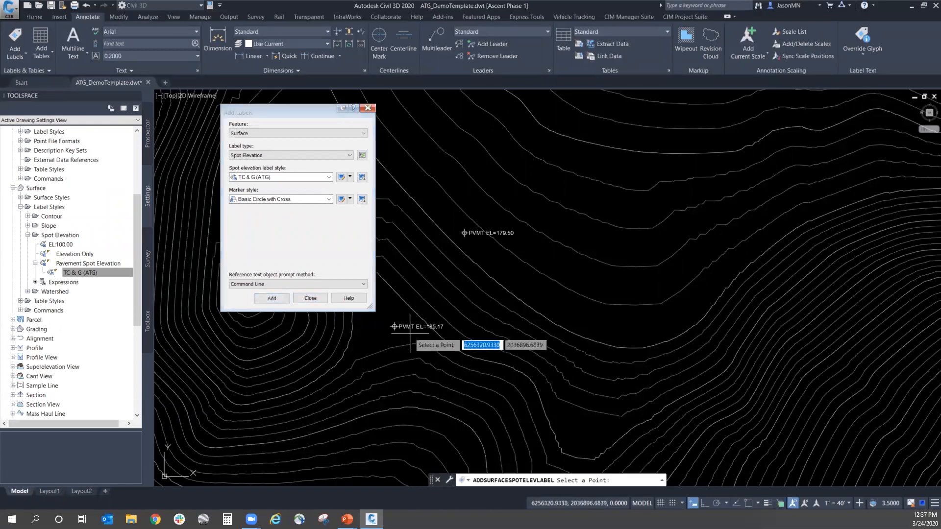
pyautogui.click(510, 267)
pyautogui.click(533, 286)
pyautogui.click(560, 307)
pyautogui.click(596, 329)
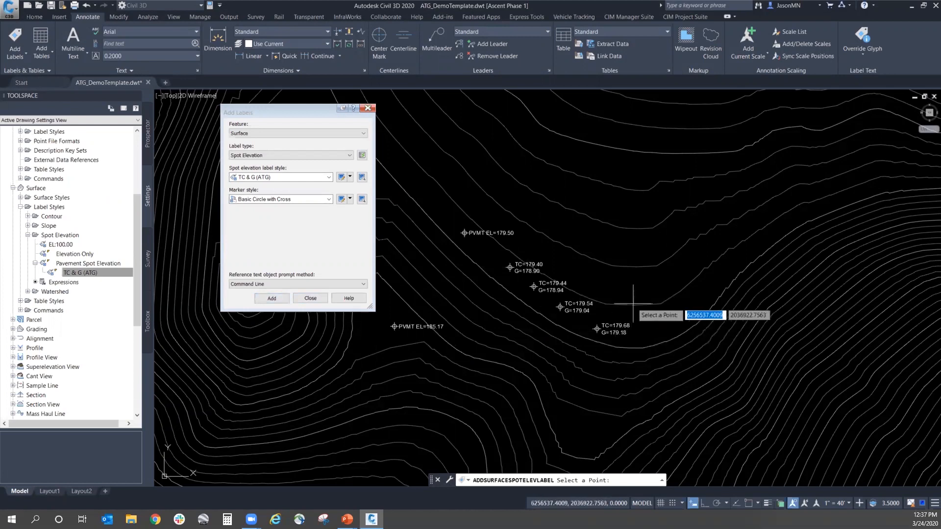
pyautogui.click(622, 288)
pyautogui.press('Return')
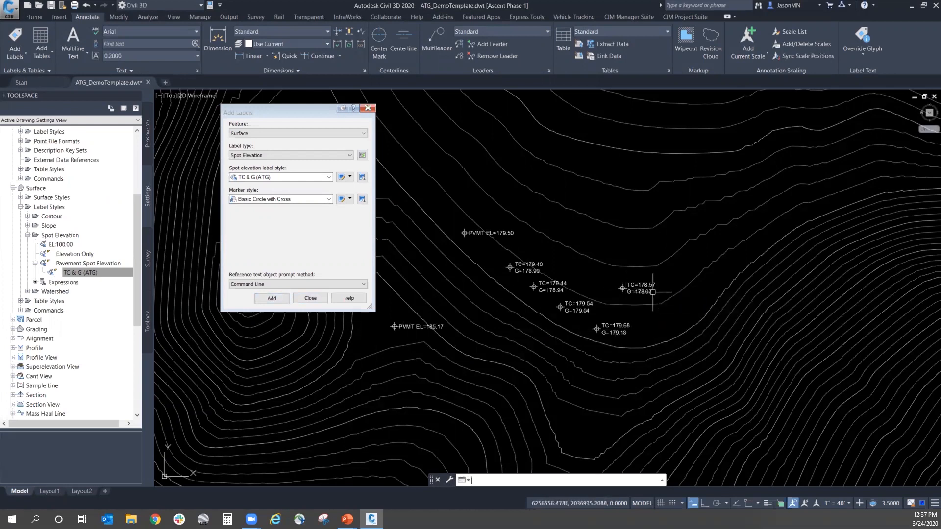
pyautogui.scroll(2, 653, 292)
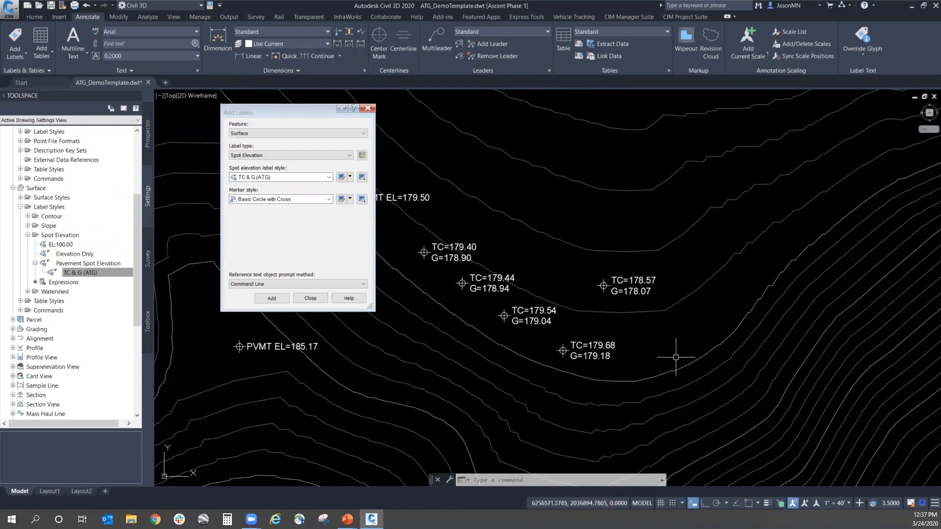
pyautogui.moveTo(681, 344)
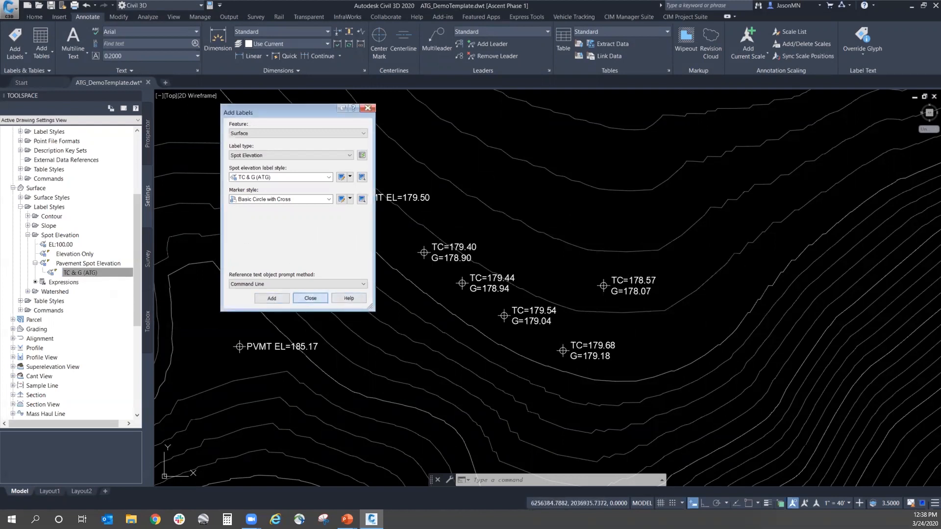
pyautogui.click(311, 298)
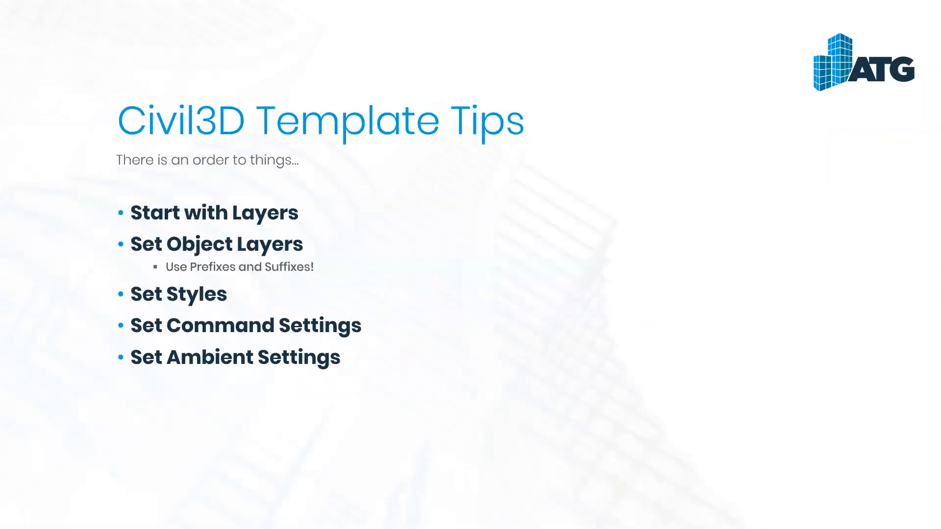
pyautogui.press('Right')
pyautogui.press('Right')
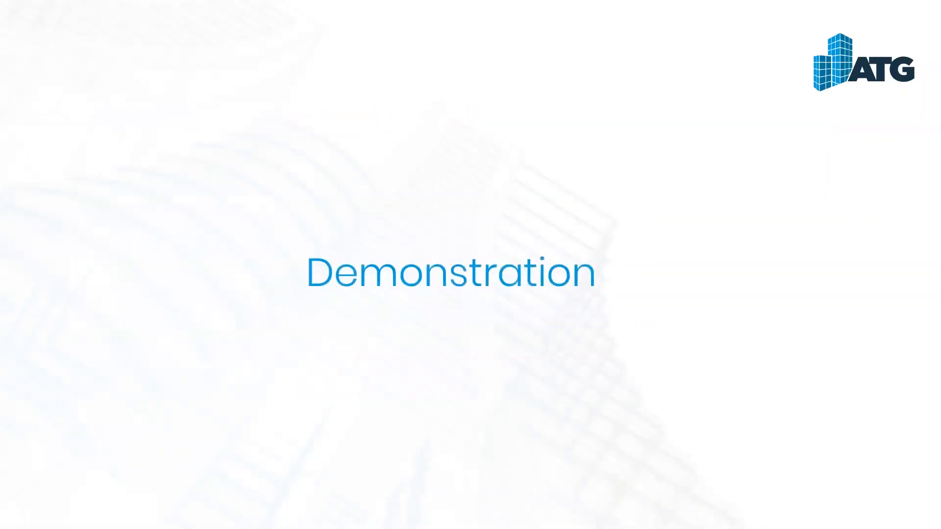
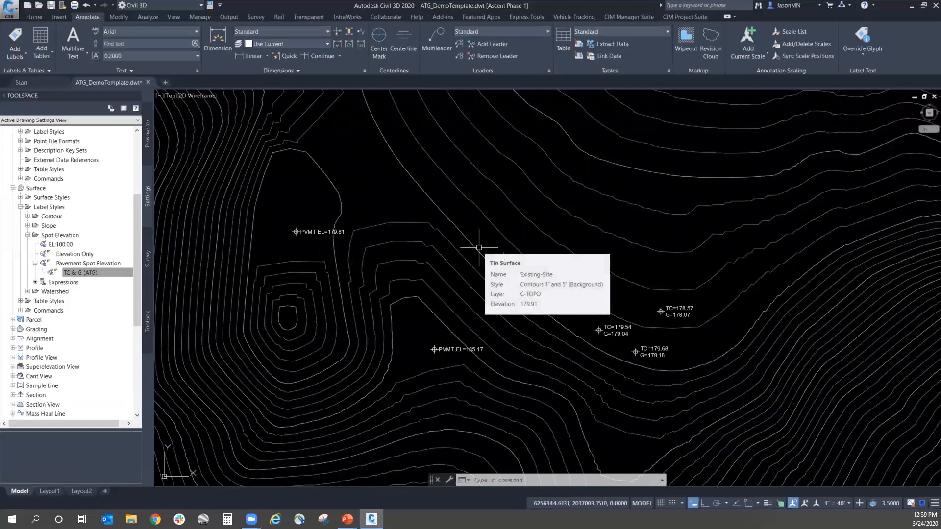
# Step: Display the template's object collections and data shortcuts in Prospector, and select the Sites collection
pyautogui.moveTo(649, 384)
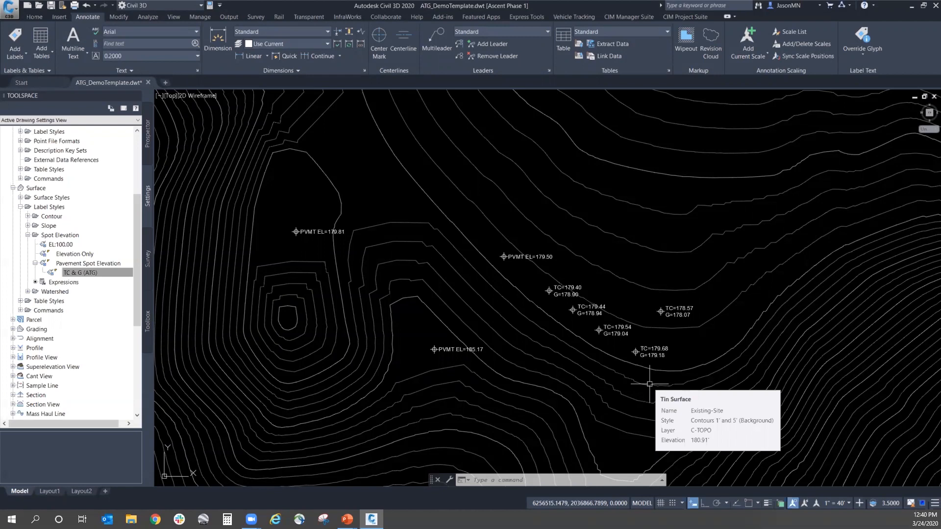
pyautogui.click(145, 149)
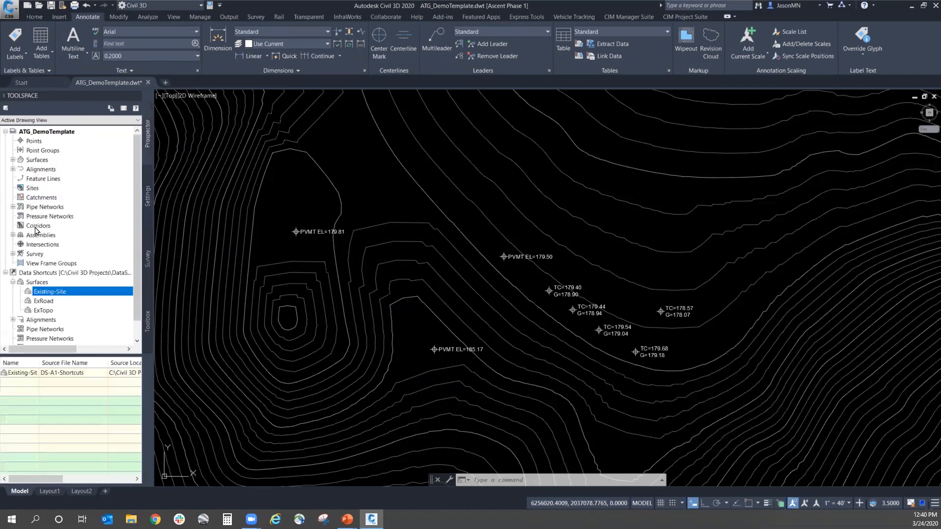
pyautogui.click(31, 188)
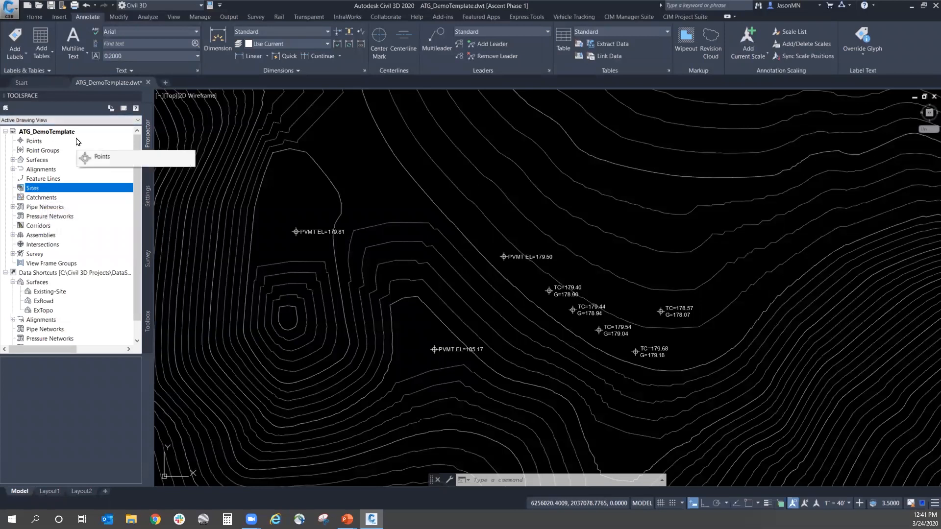
# Step: Examine the drawing templates offered for a new drawing, including _Autodesk Civil 3D (Imperial) NCS.dwt and C3D2020_BareTemplate.dwt, and cancel without creating one
pyautogui.click(10, 9)
pyautogui.click(278, 5)
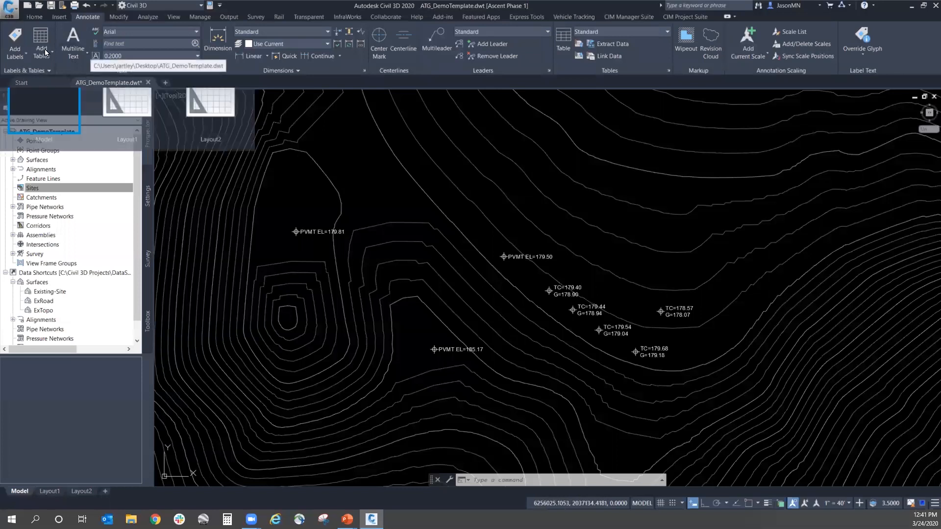
pyautogui.click(8, 11)
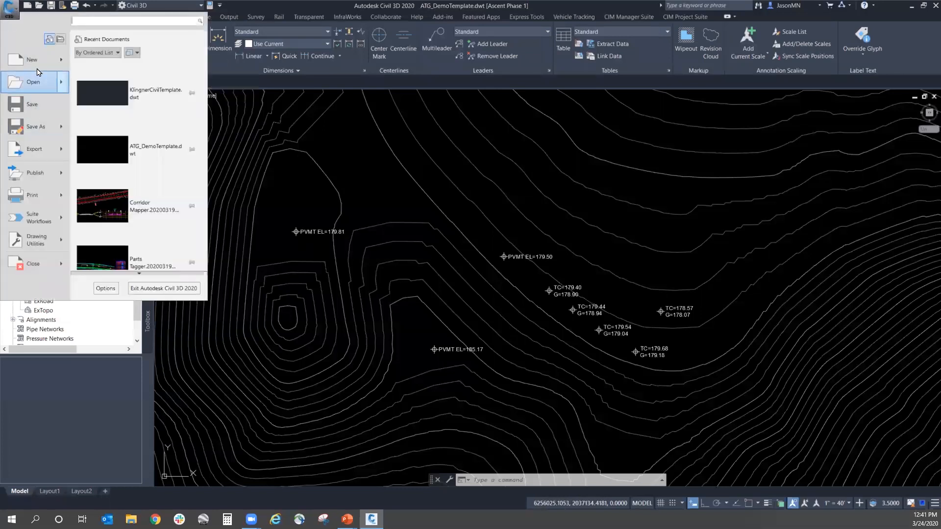
pyautogui.moveTo(36, 64)
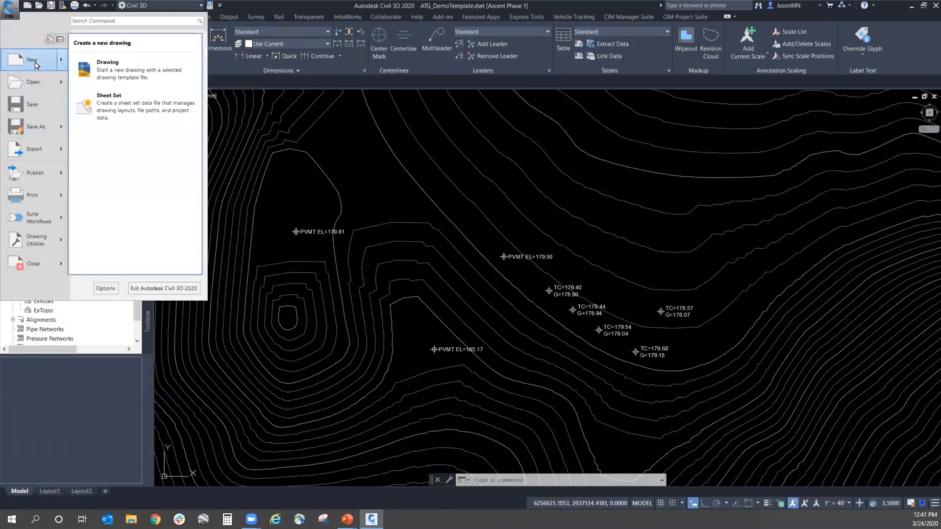
pyautogui.click(36, 65)
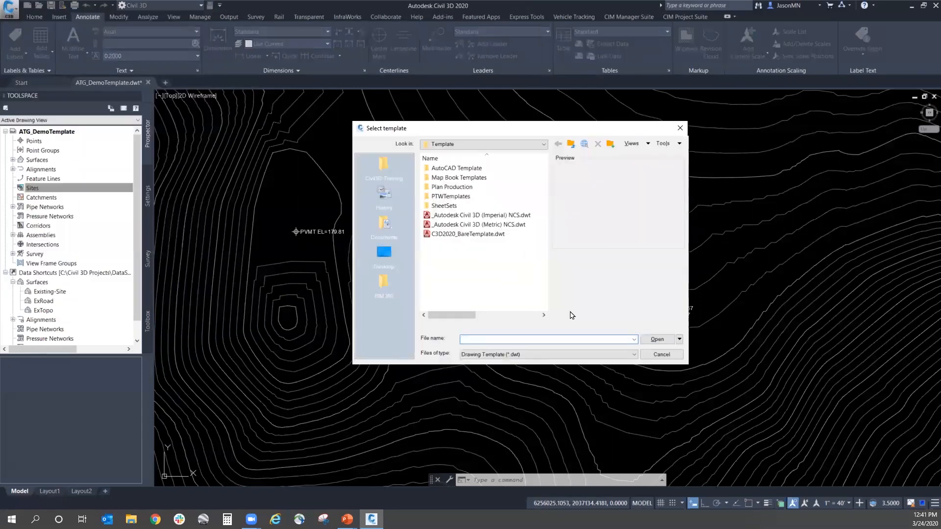
pyautogui.click(468, 217)
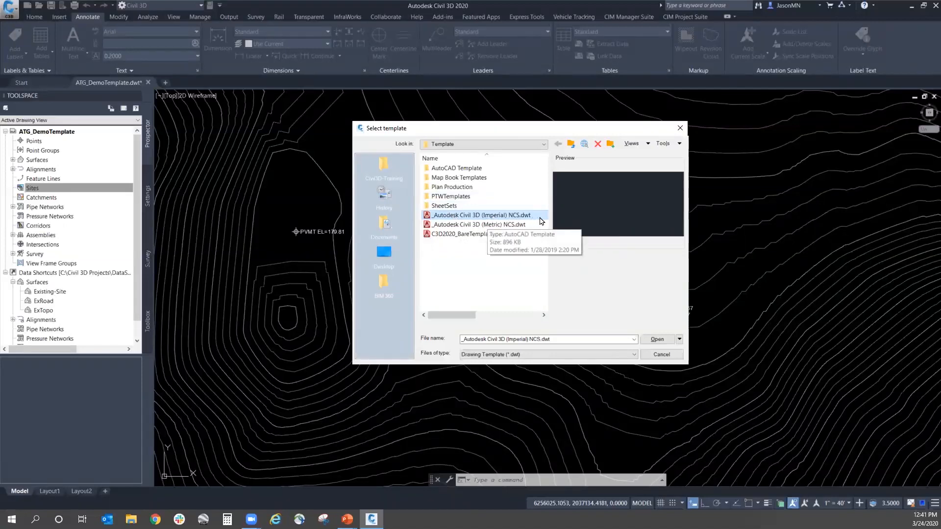
pyautogui.click(680, 339)
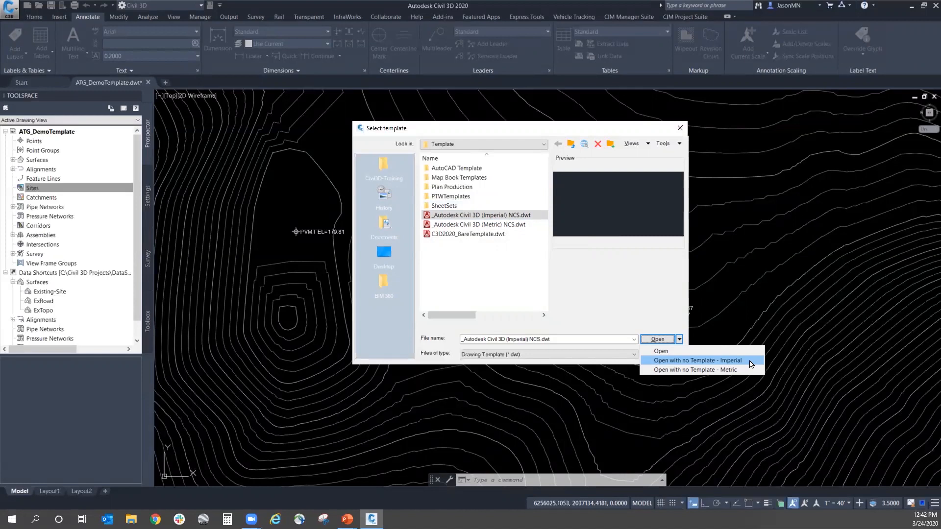
pyautogui.click(446, 235)
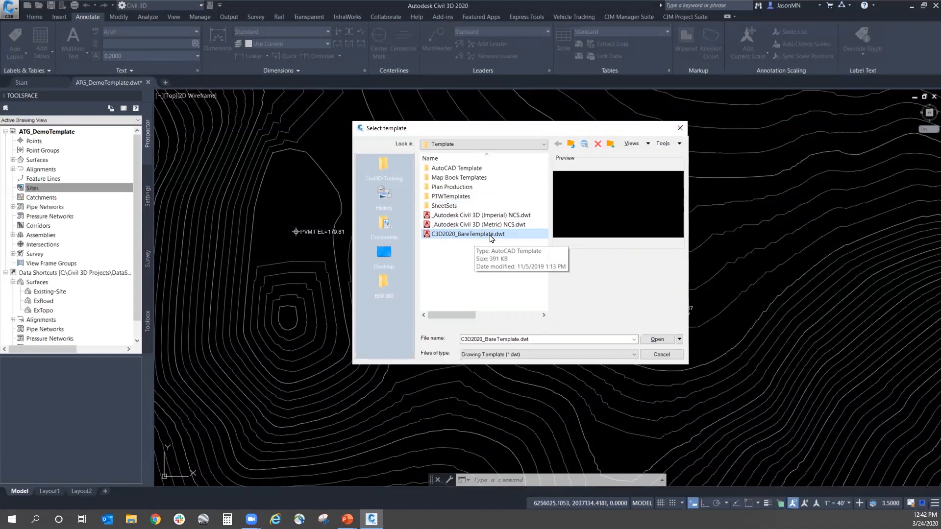
pyautogui.click(662, 354)
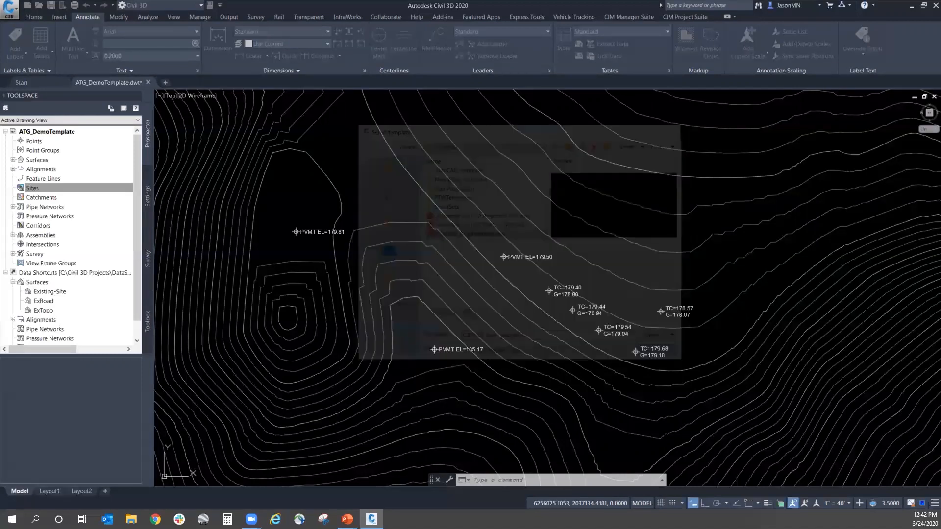
# Step: Examine the reference style options for attaching a template and the style files available, and cancel without attaching any
pyautogui.click(200, 18)
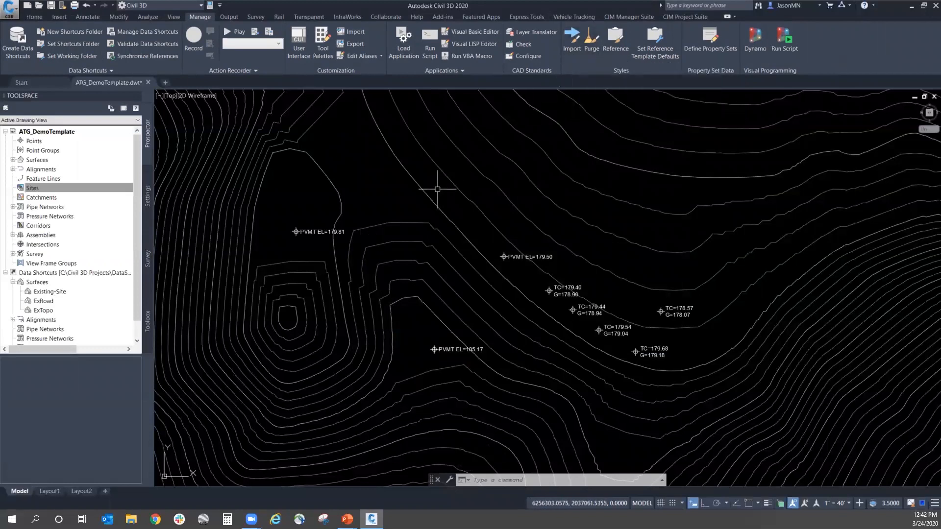
pyautogui.moveTo(437, 189)
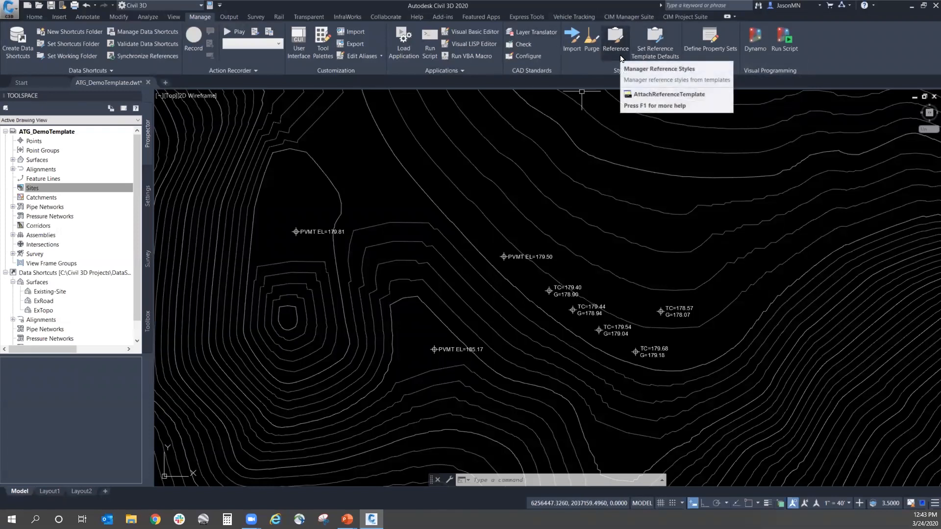
pyautogui.click(620, 55)
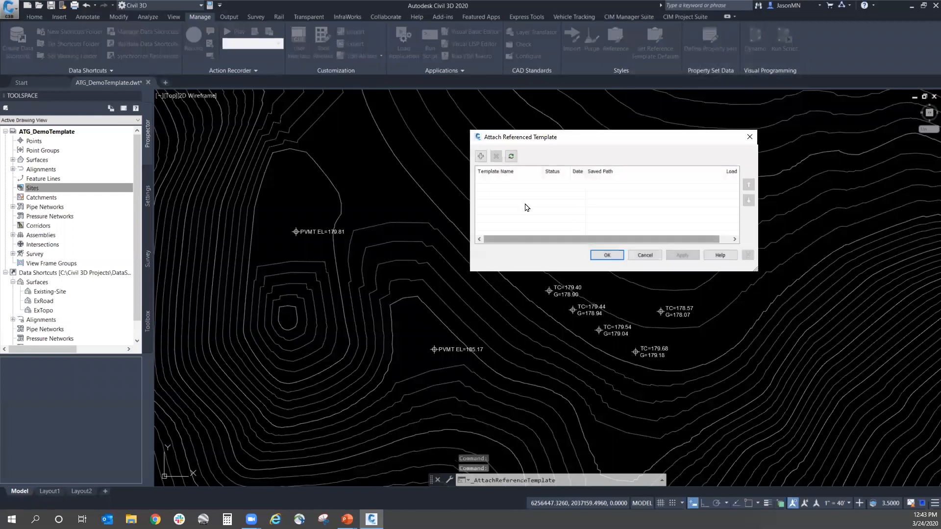
pyautogui.click(486, 156)
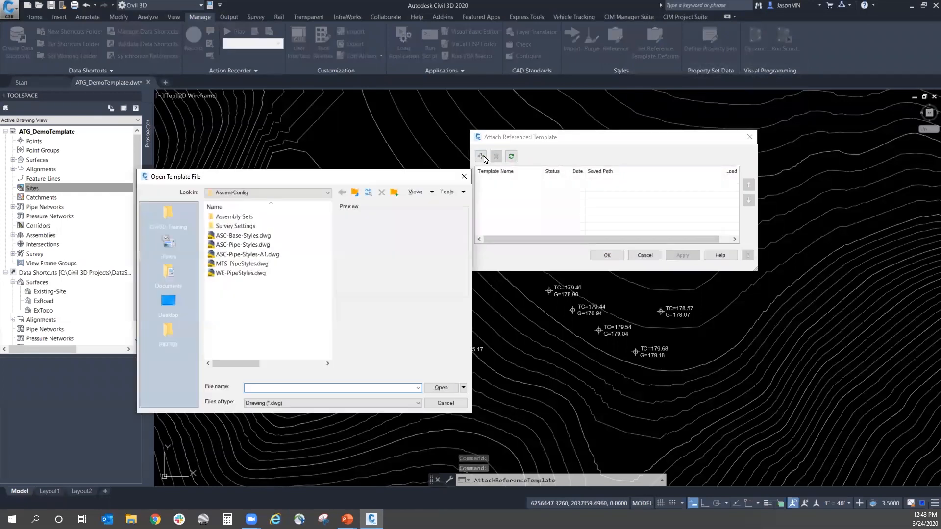
pyautogui.click(445, 403)
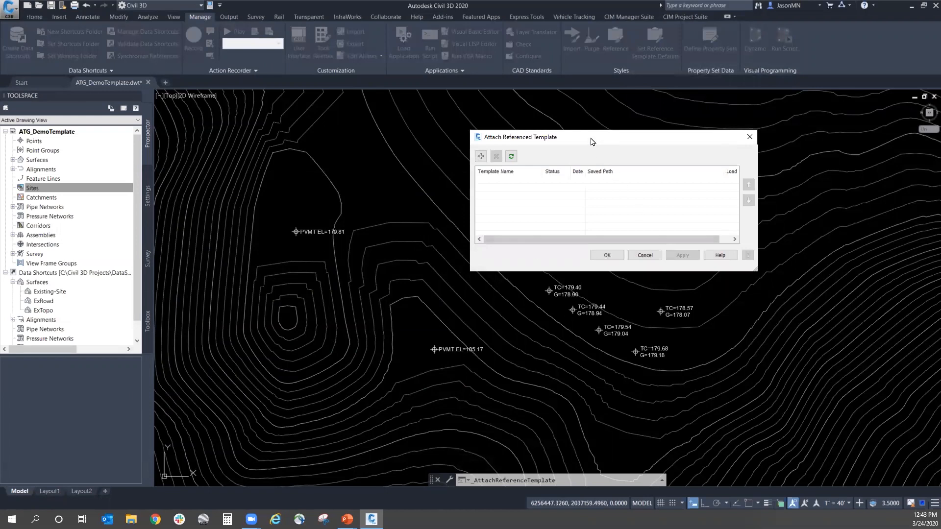
pyautogui.moveTo(587, 143); pyautogui.dragTo(572, 205)
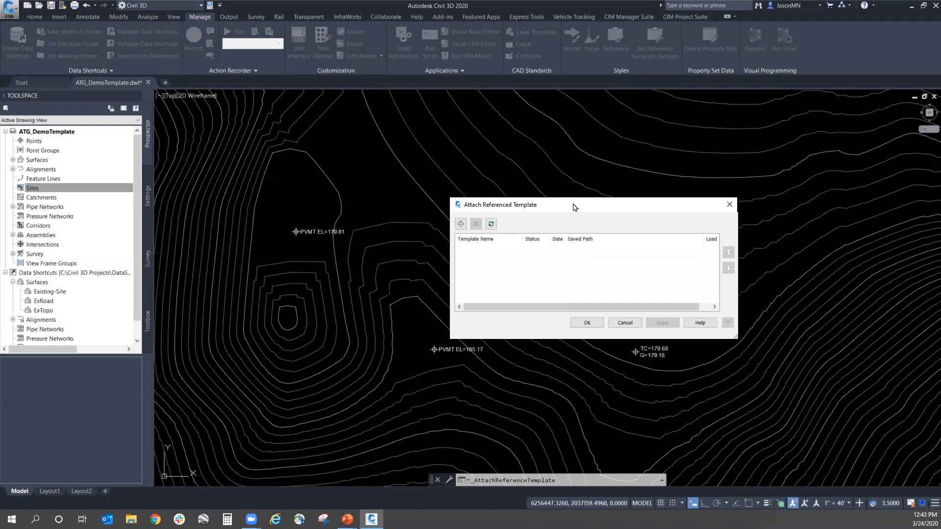
pyautogui.click(623, 322)
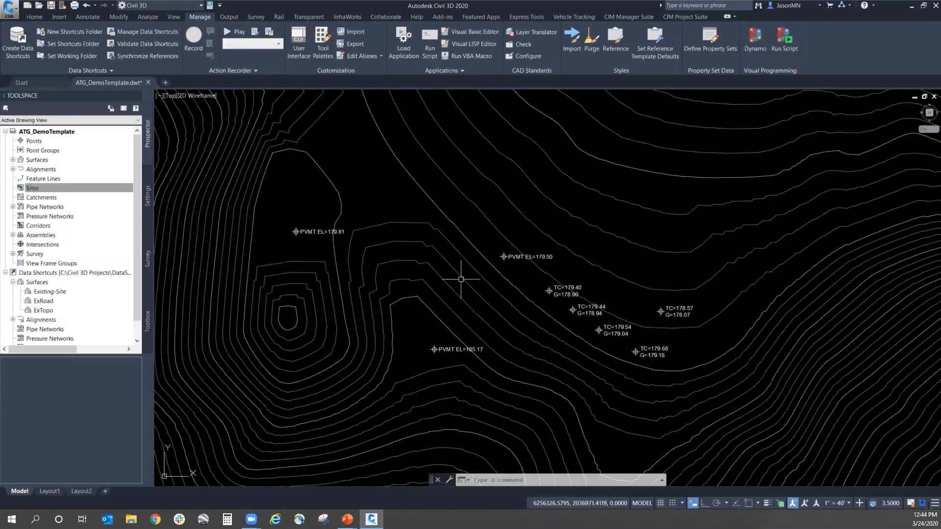
# Step: Switch to the PowerPoint slide show to view the Cheat Codes slide on CIM Manager Suite, and return to Civil 3D
pyautogui.moveTo(448, 240)
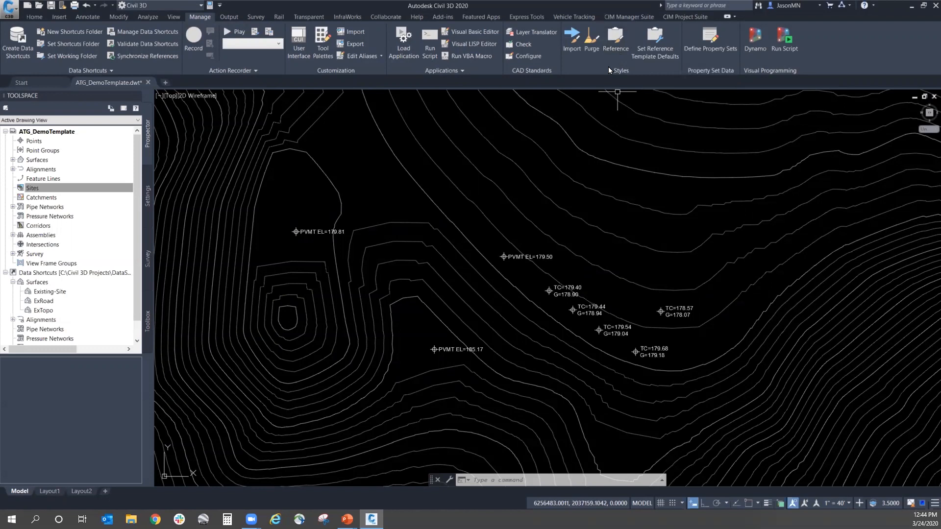
pyautogui.moveTo(563, 206)
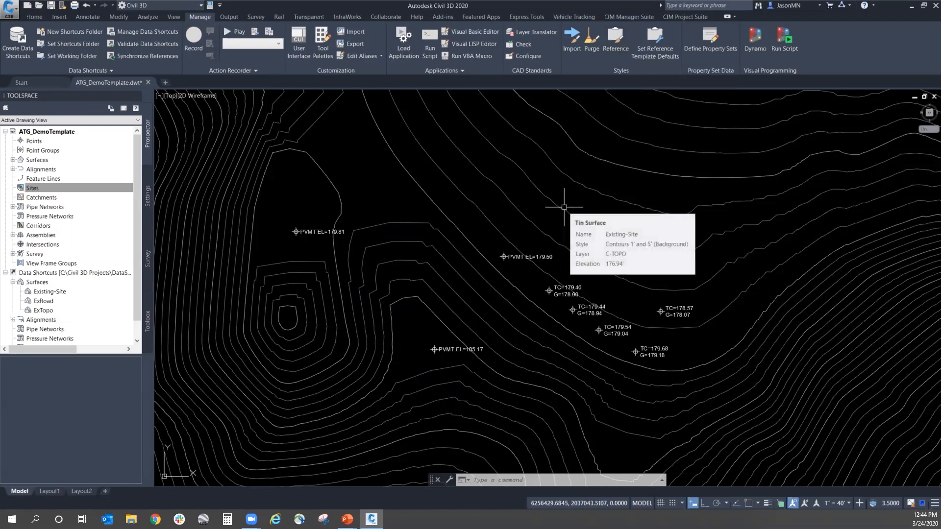
pyautogui.moveTo(478, 200)
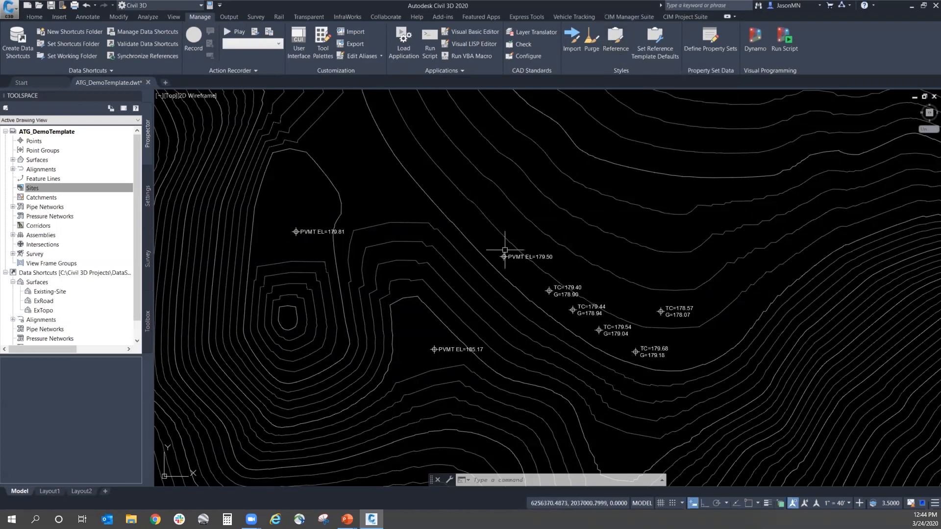
pyautogui.moveTo(347, 519)
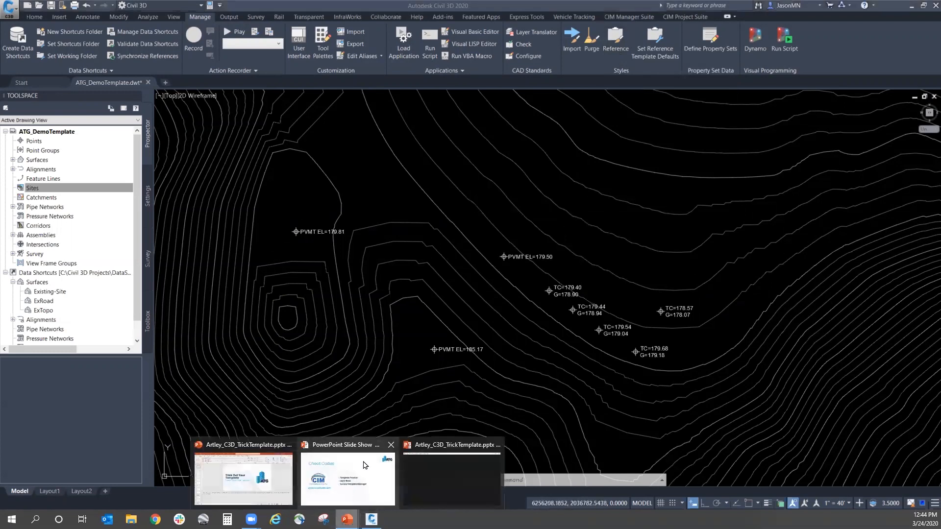
pyautogui.click(365, 466)
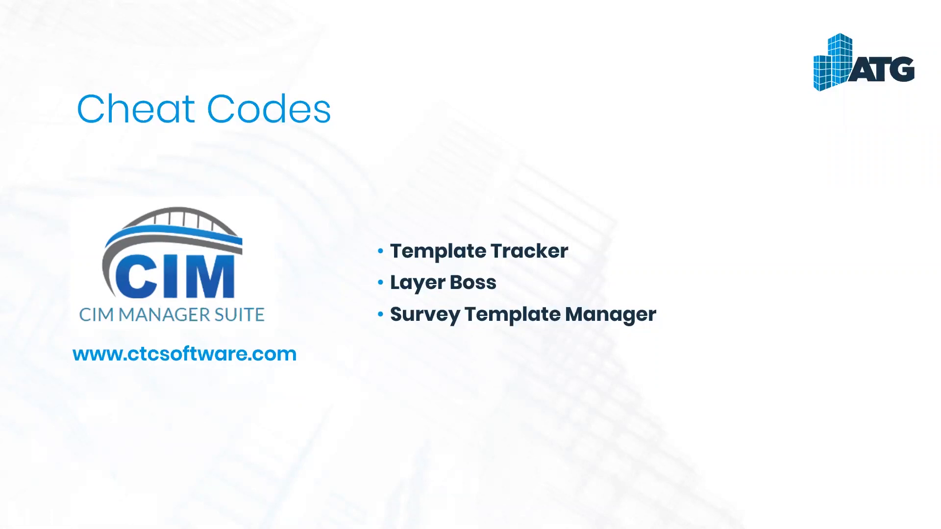
pyautogui.hotkey('alt', 'Tab')
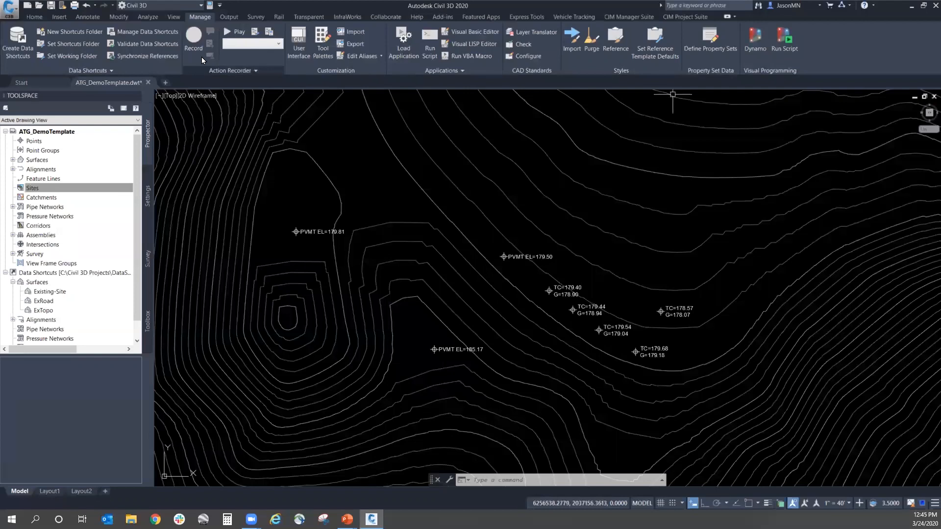
# Step: Create a new drawing and open its Layer Properties Manager
pyautogui.click(27, 5)
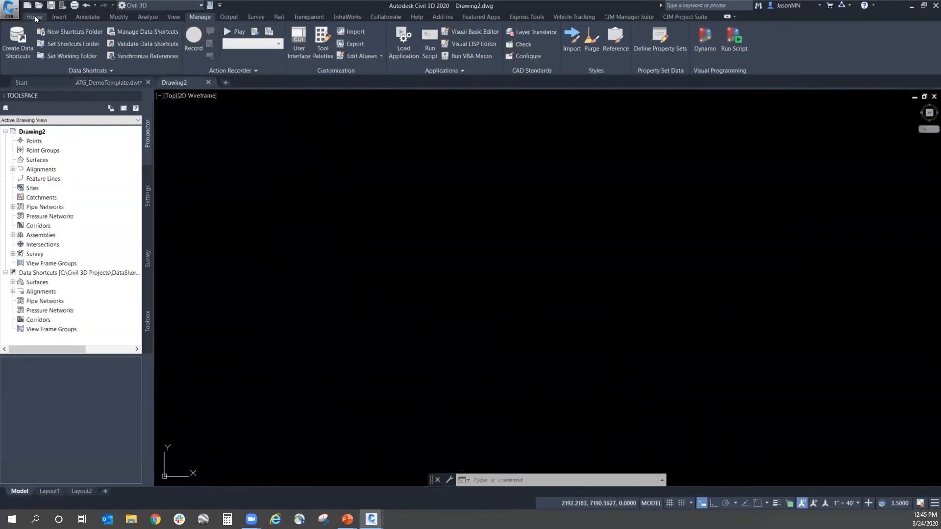
pyautogui.click(39, 19)
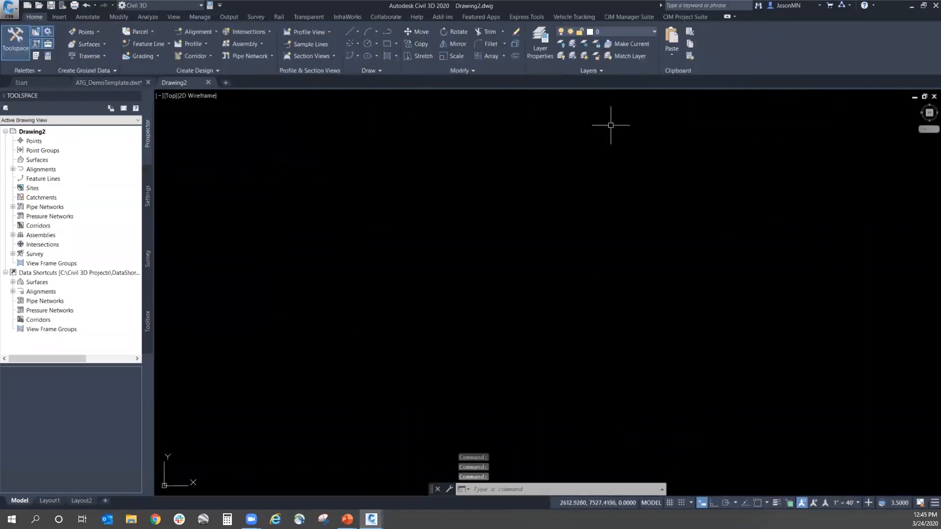
pyautogui.click(537, 54)
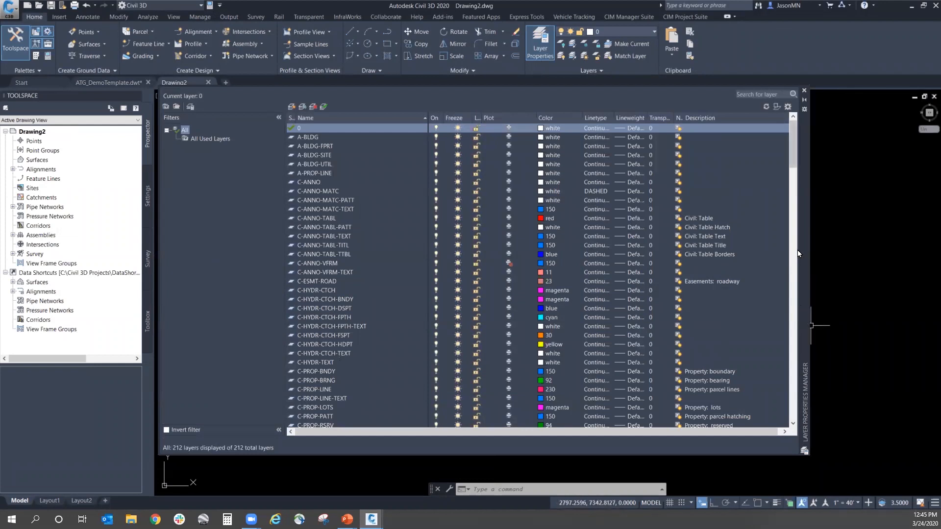
# Step: Narrow the layer Name column and examine the layer descriptions from the annotation layers through the C-ROAD and sewer layers
pyautogui.moveTo(792, 142); pyautogui.dragTo(800, 195)
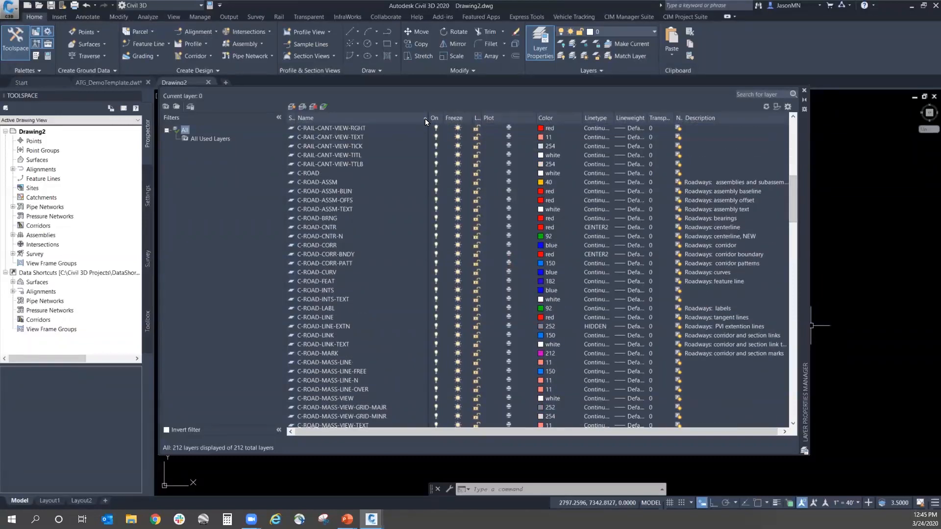
pyautogui.moveTo(427, 118); pyautogui.dragTo(391, 118)
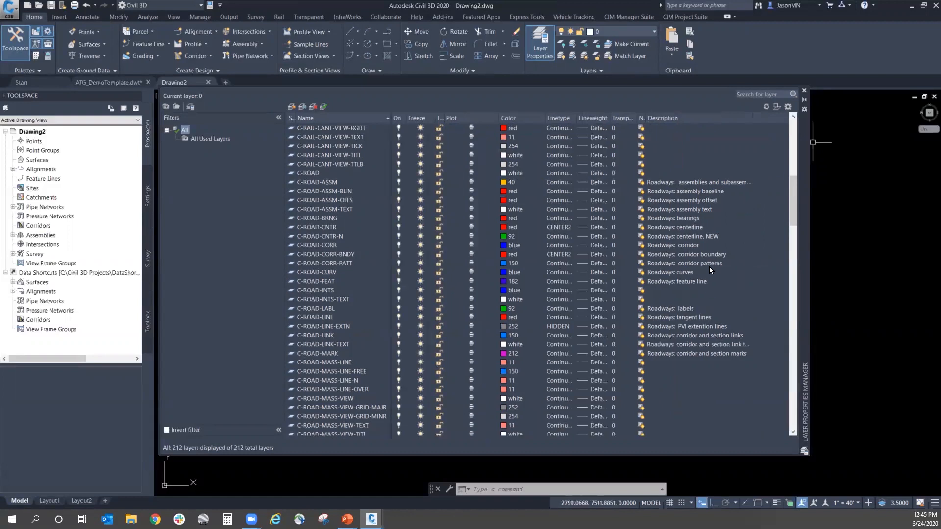
pyautogui.scroll(3, 675, 238)
pyautogui.scroll(2, 675, 238)
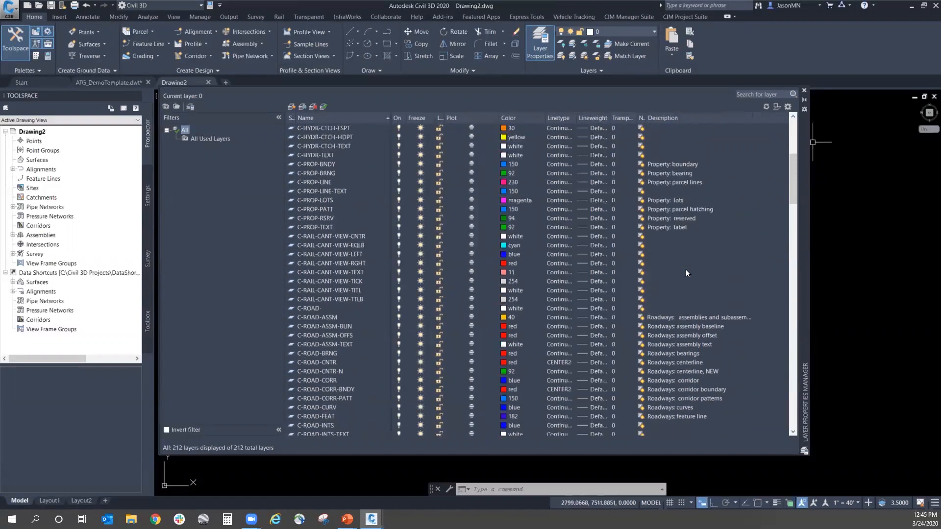
pyautogui.scroll(6, 698, 270)
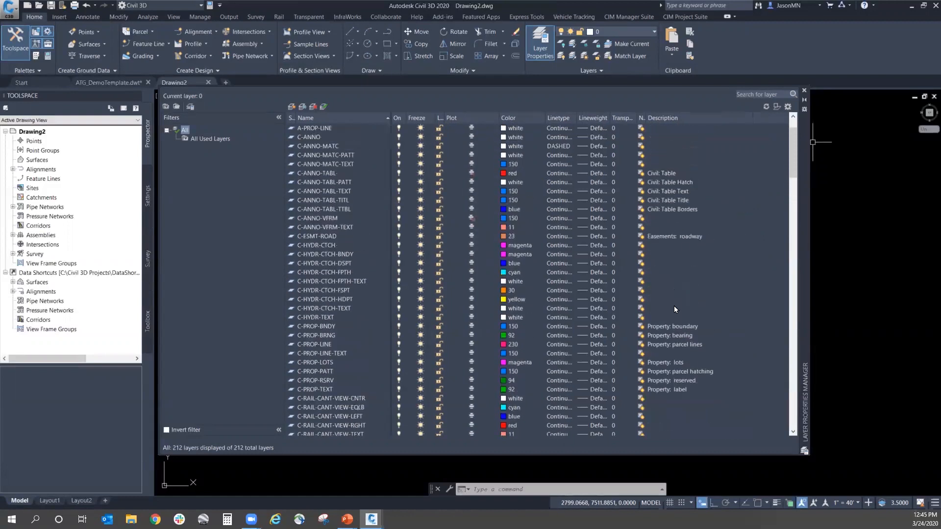
pyautogui.click(339, 264)
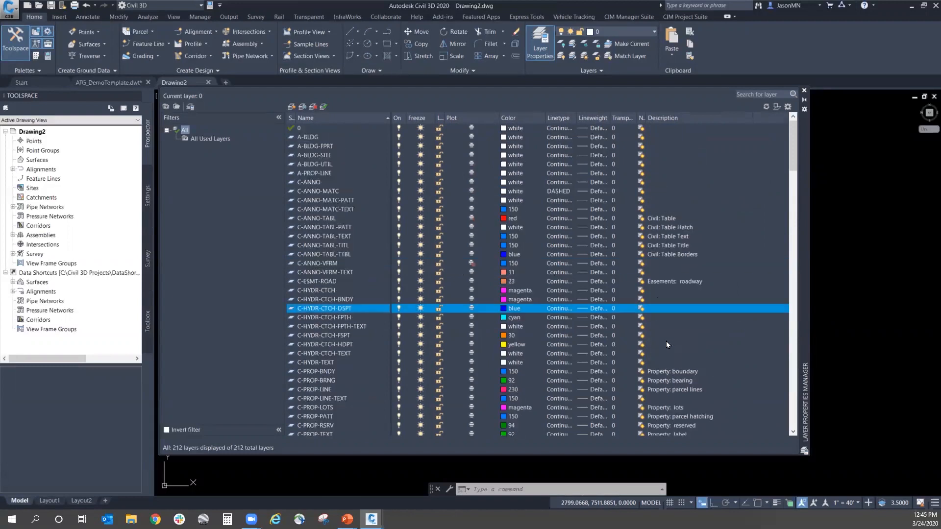
pyautogui.scroll(-7, 667, 339)
pyautogui.scroll(-5, 672, 336)
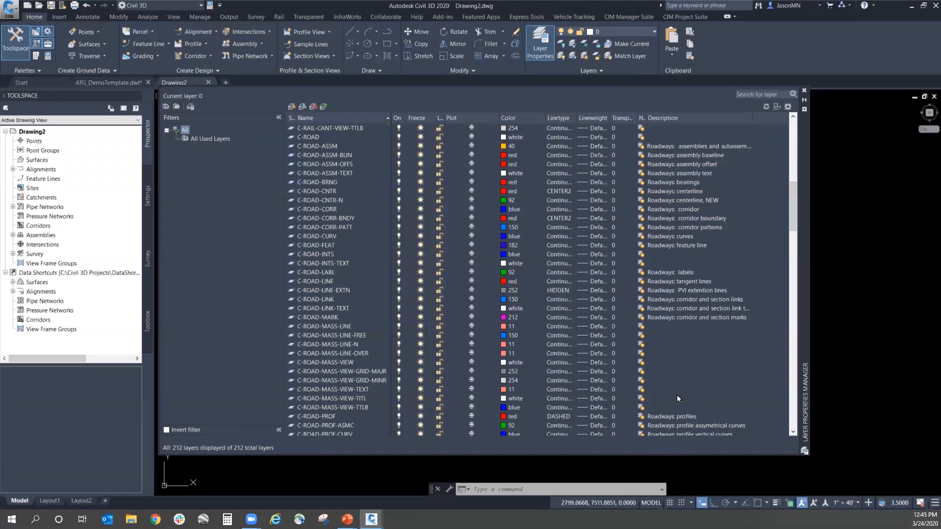
pyautogui.scroll(-10, 684, 349)
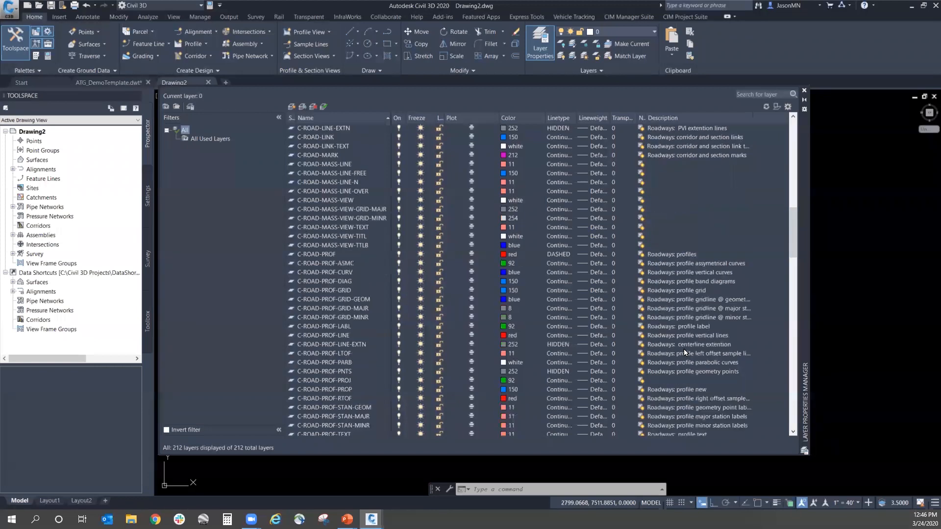
pyautogui.scroll(-3, 692, 263)
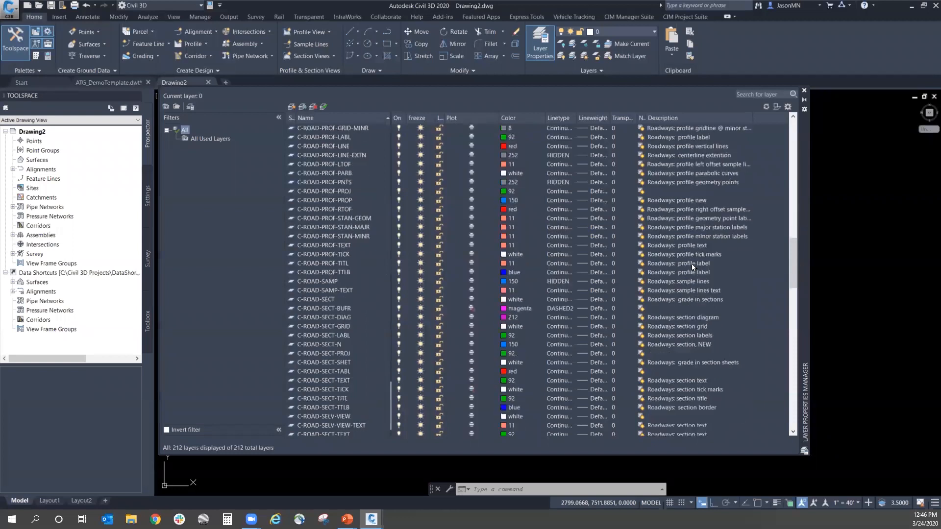
pyautogui.scroll(-4, 683, 331)
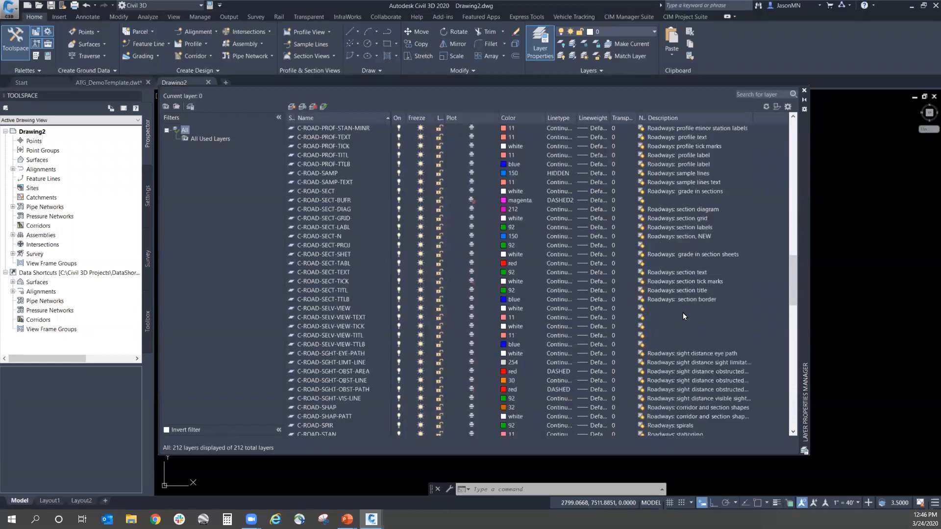
pyautogui.scroll(-6, 683, 310)
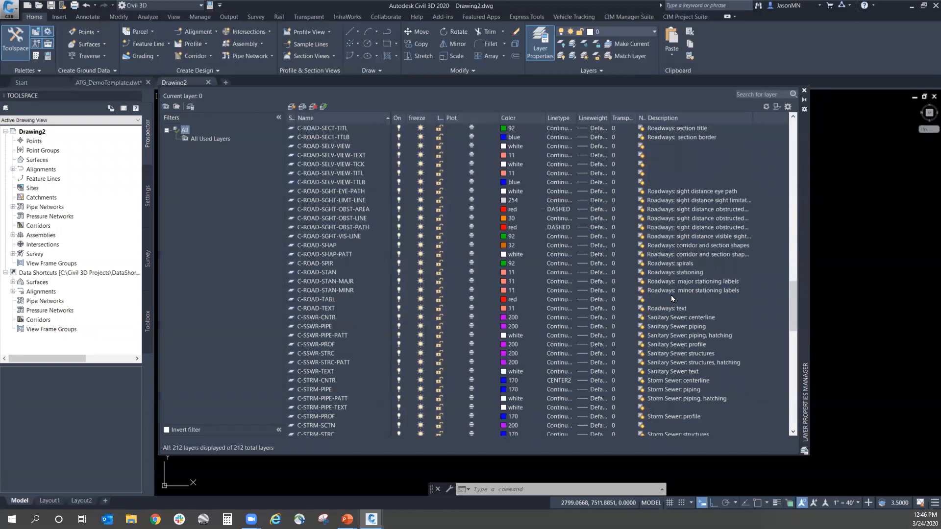
# Step: Examine how to change the blank description of layer C-ROAD-TABL without entering any text, and close the Layer Properties Manager
pyautogui.click(659, 299)
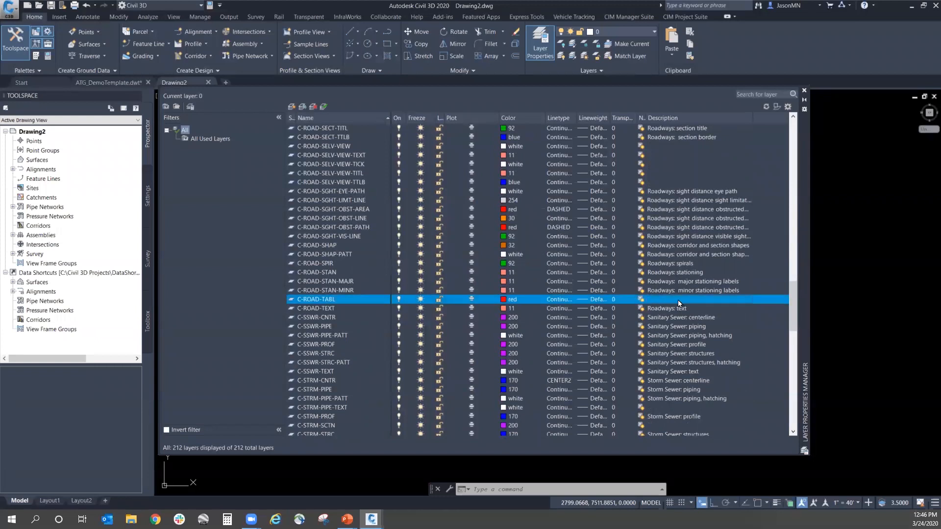
pyautogui.press('Down')
pyautogui.press('Down')
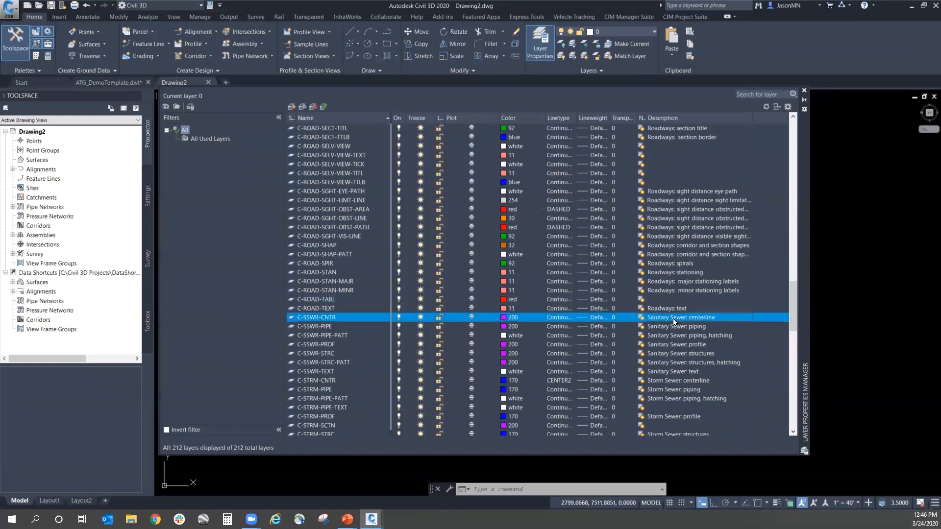
pyautogui.click(661, 298)
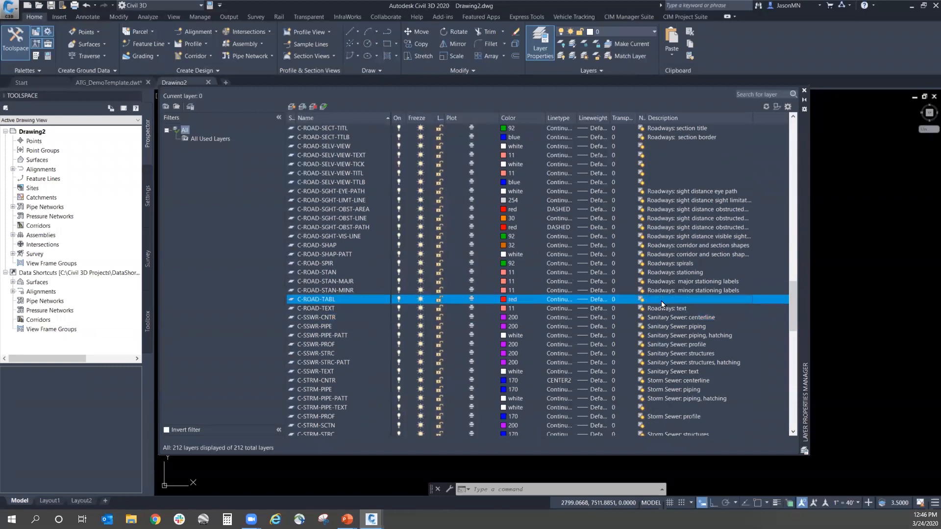
pyautogui.click(660, 300)
pyautogui.rightClick(669, 304)
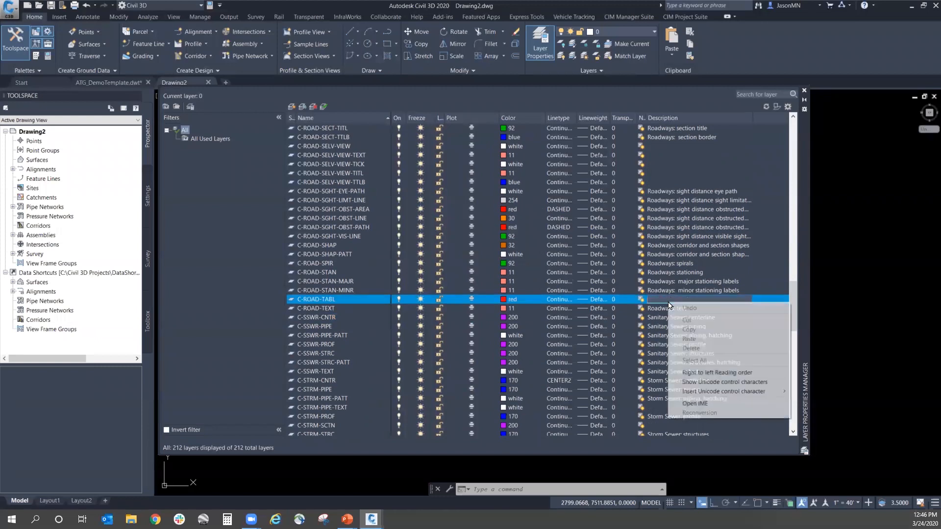
pyautogui.click(646, 345)
pyautogui.click(659, 300)
pyautogui.rightClick(659, 299)
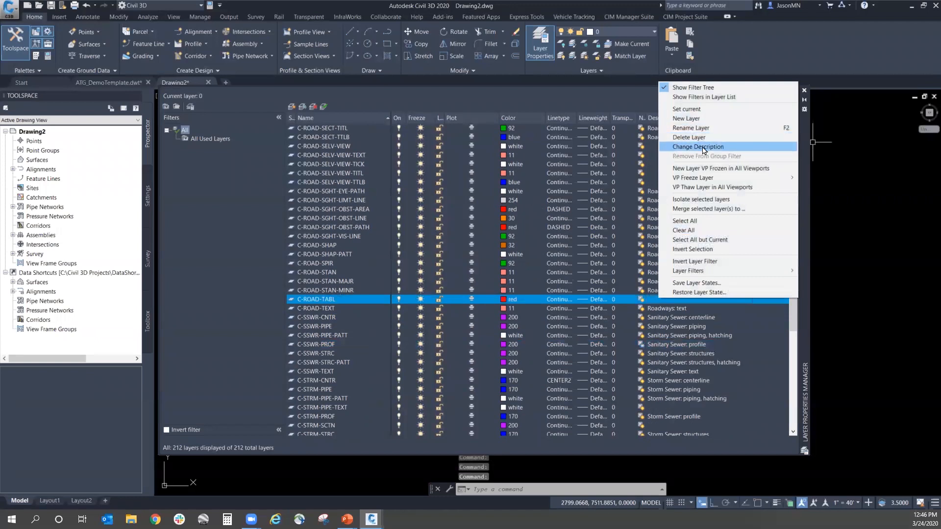
pyautogui.click(743, 339)
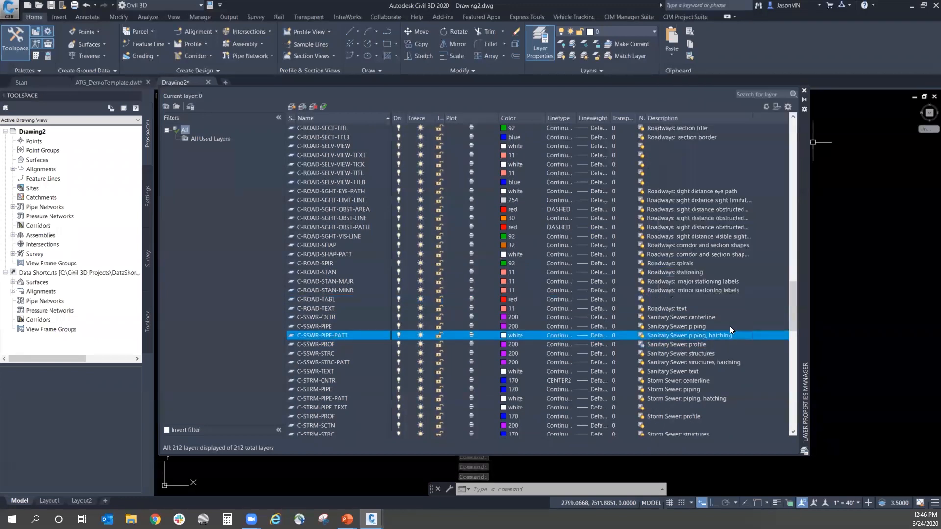
pyautogui.click(676, 299)
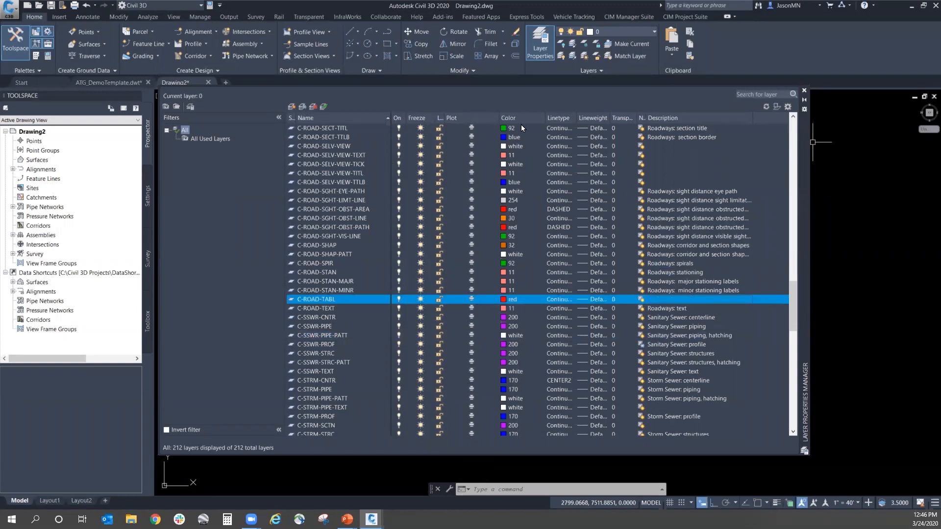
pyautogui.click(804, 91)
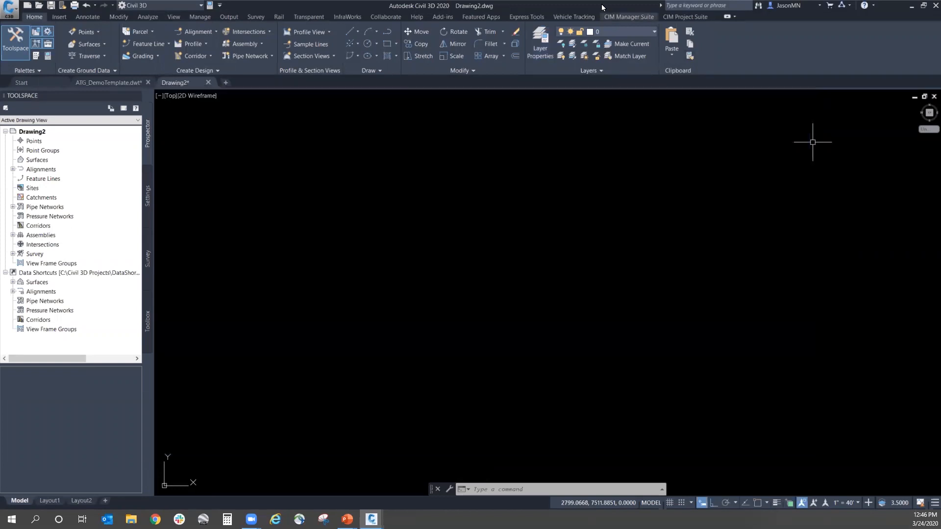
# Step: Open Template Tracker from CIM Manager Suite and list the references of the SHR text style in an enlarged window
pyautogui.click(632, 17)
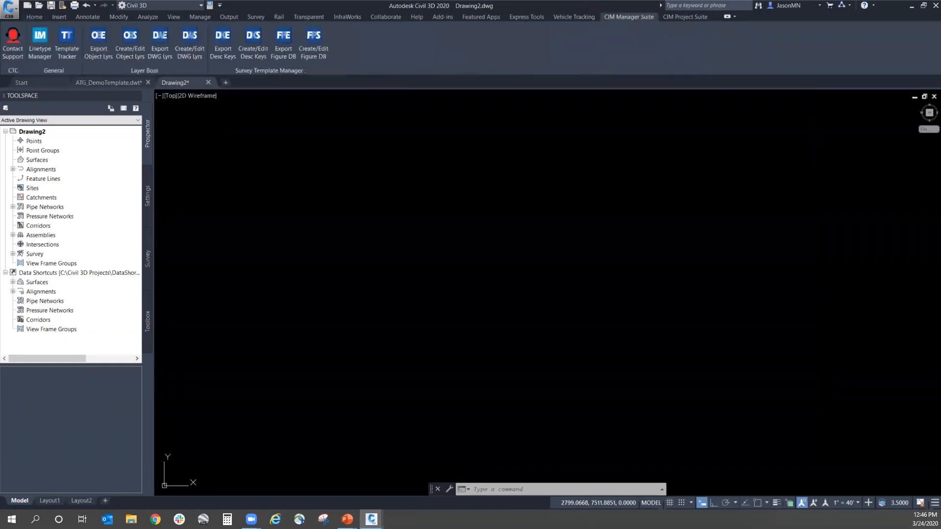
pyautogui.click(163, 55)
pyautogui.click(66, 47)
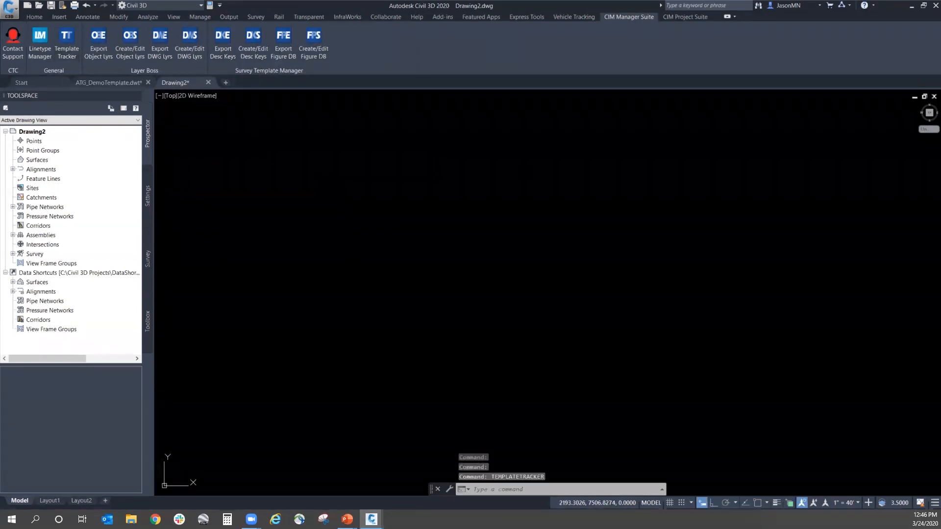
pyautogui.click(448, 175)
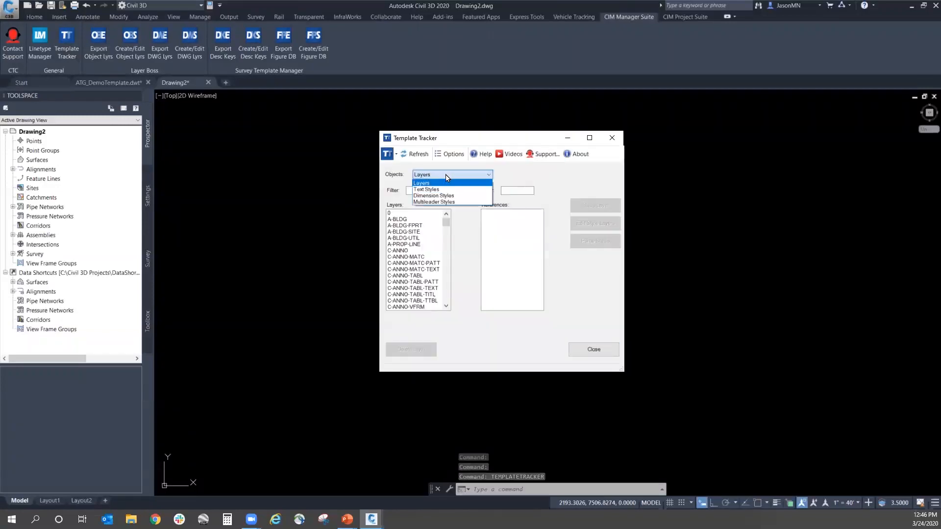
pyautogui.click(440, 187)
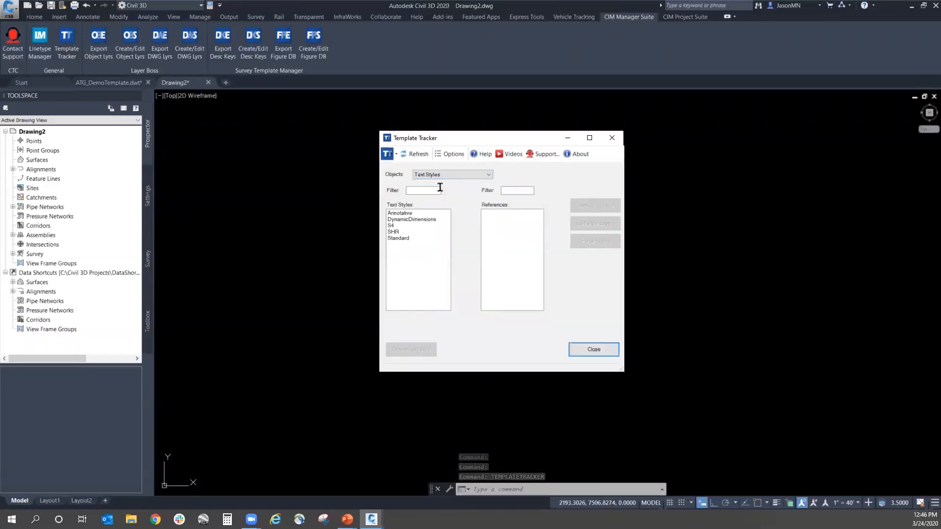
pyautogui.click(395, 232)
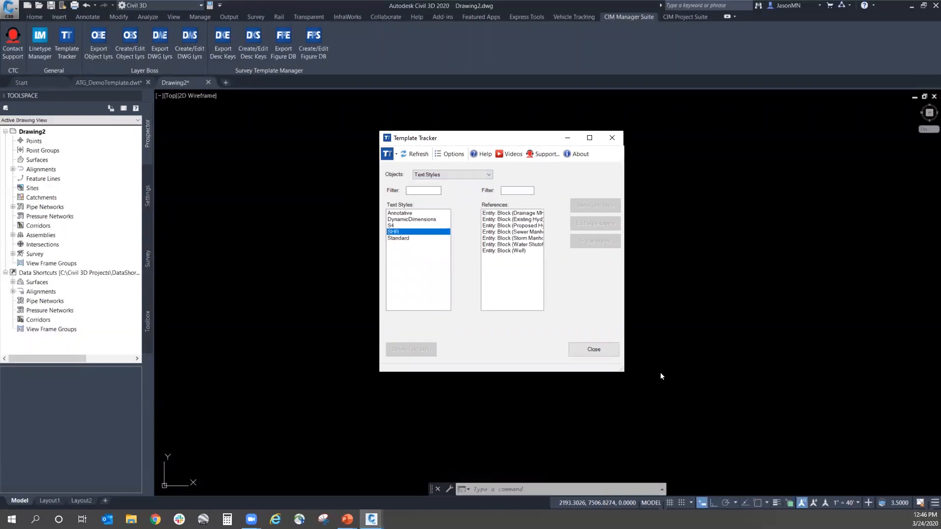
pyautogui.moveTo(621, 371); pyautogui.dragTo(718, 386)
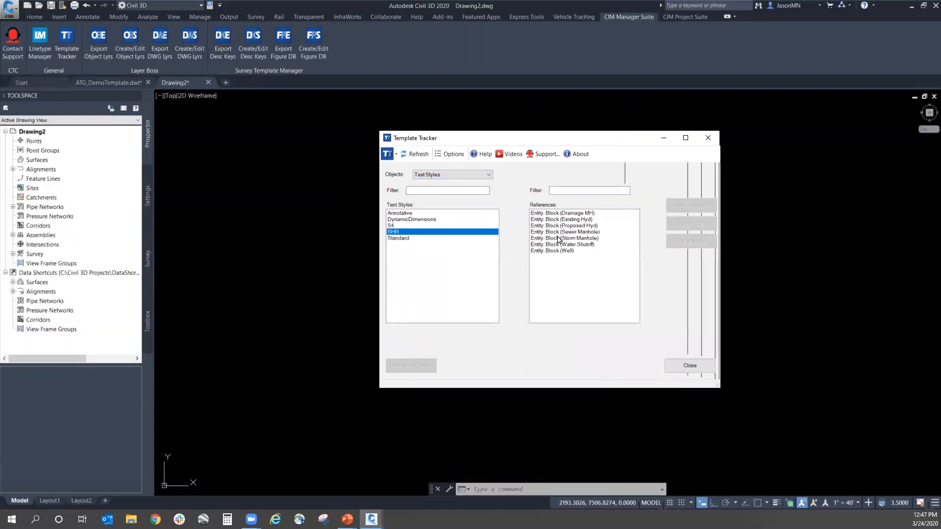
# Step: Swap the text style of all SHR block references, Drainage MH through Well, to Annotative and delete the SHR text style
pyautogui.click(570, 214)
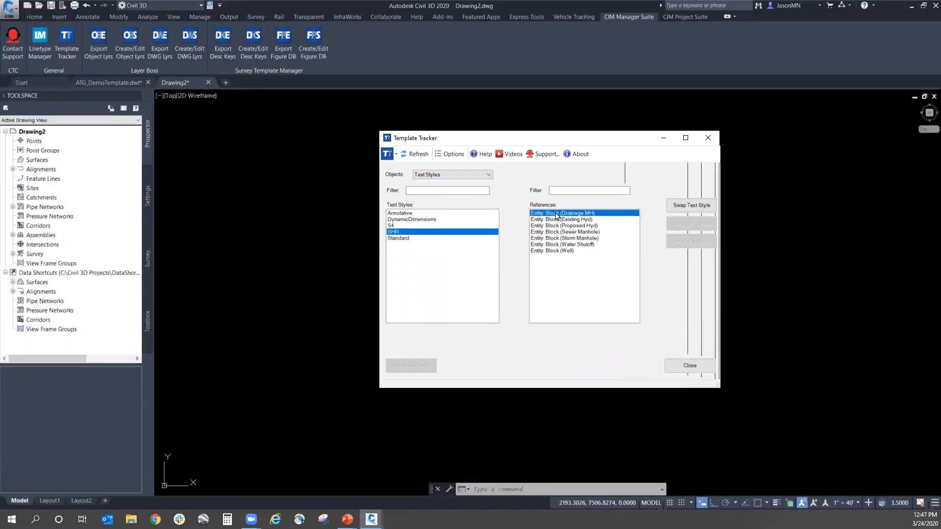
pyautogui.keyDown('shift'); pyautogui.click(559, 251); pyautogui.keyUp('shift')
pyautogui.click(692, 205)
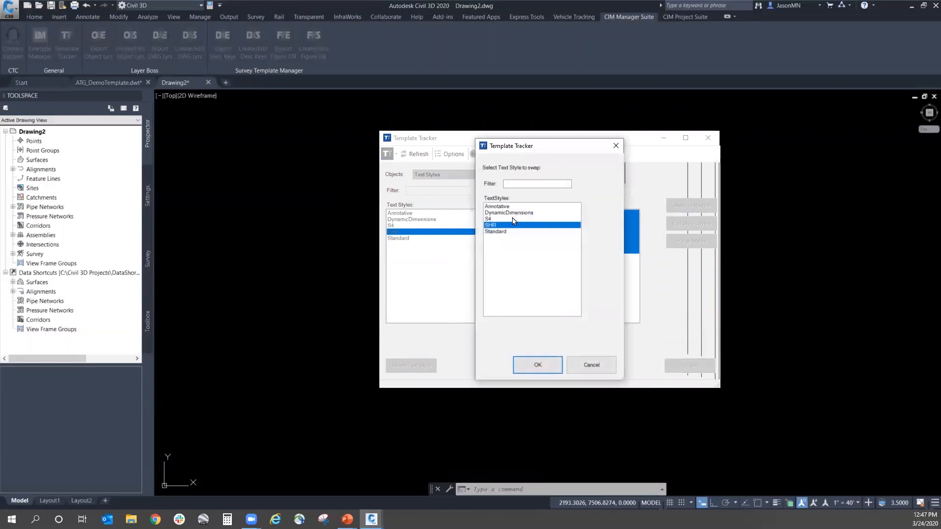
pyautogui.click(505, 207)
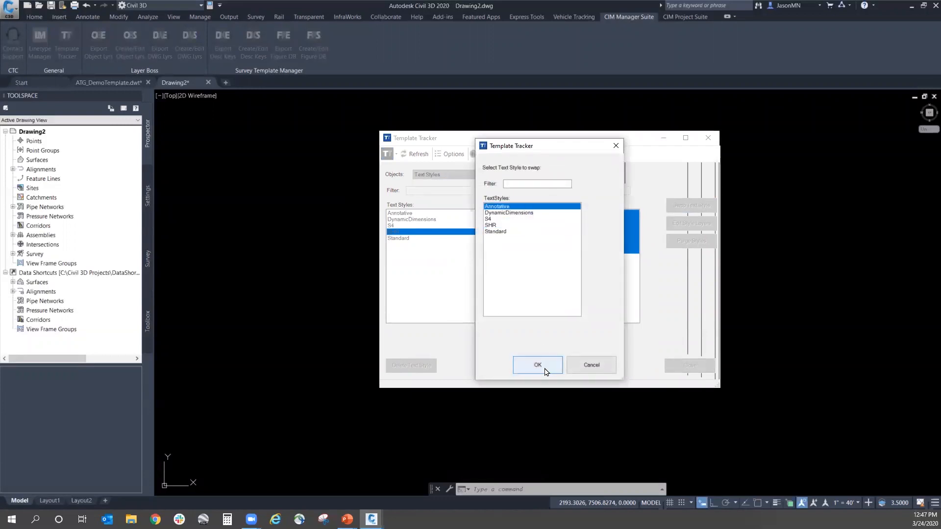
pyautogui.click(538, 365)
pyautogui.click(409, 365)
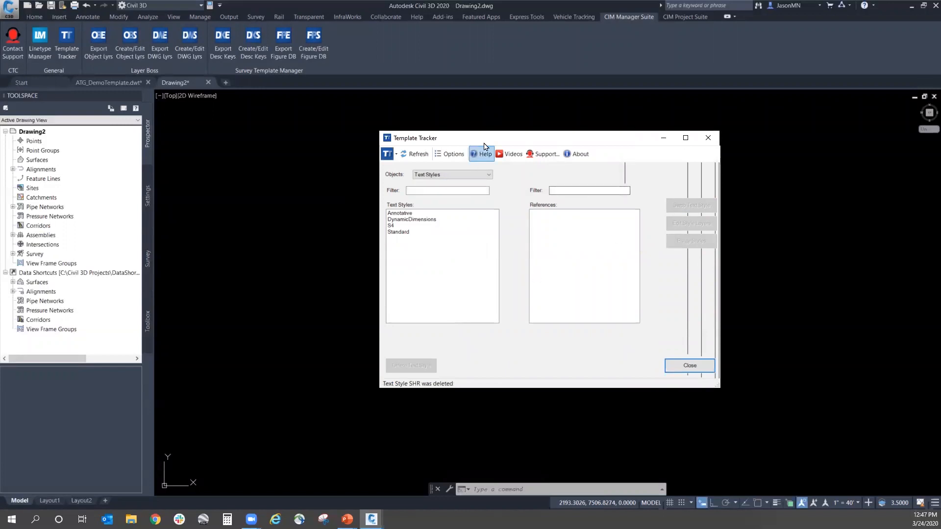
pyautogui.moveTo(479, 143); pyautogui.dragTo(448, 145)
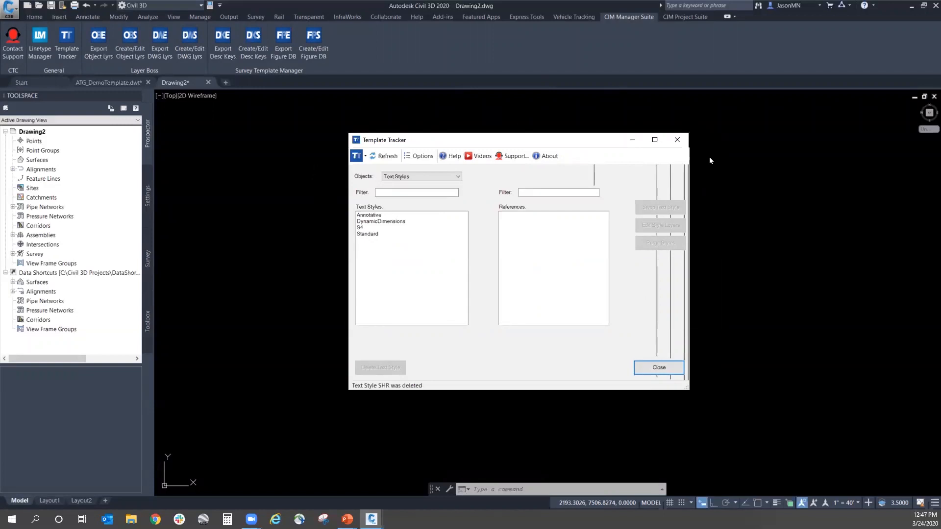
pyautogui.click(676, 140)
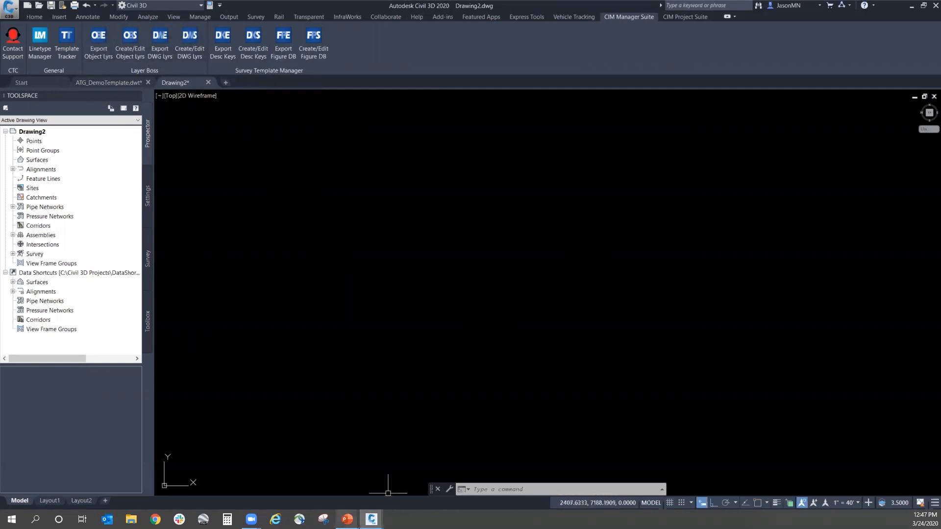
# Step: Switch to the PowerPoint slide show and advance to the Cheat Codes slide on the ATG USA YouTube playlists
pyautogui.click(347, 518)
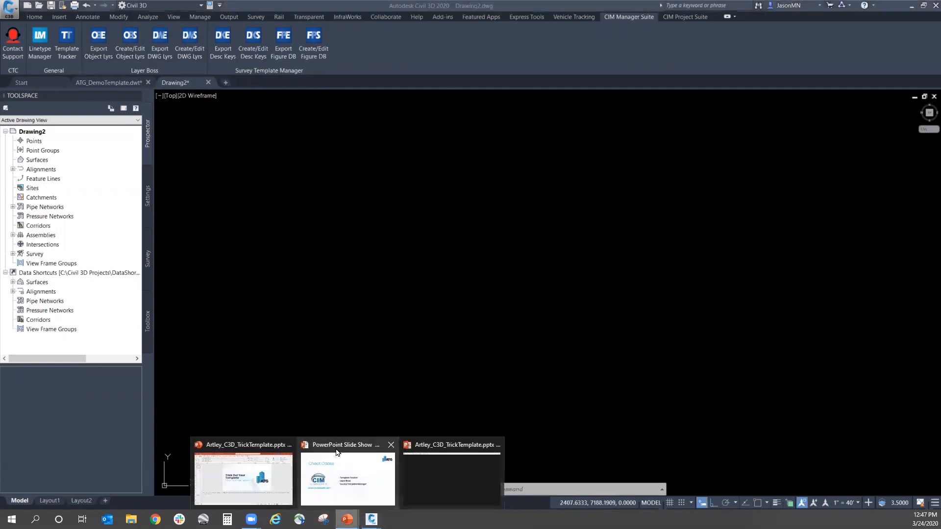
pyautogui.click(387, 496)
pyautogui.click(369, 177)
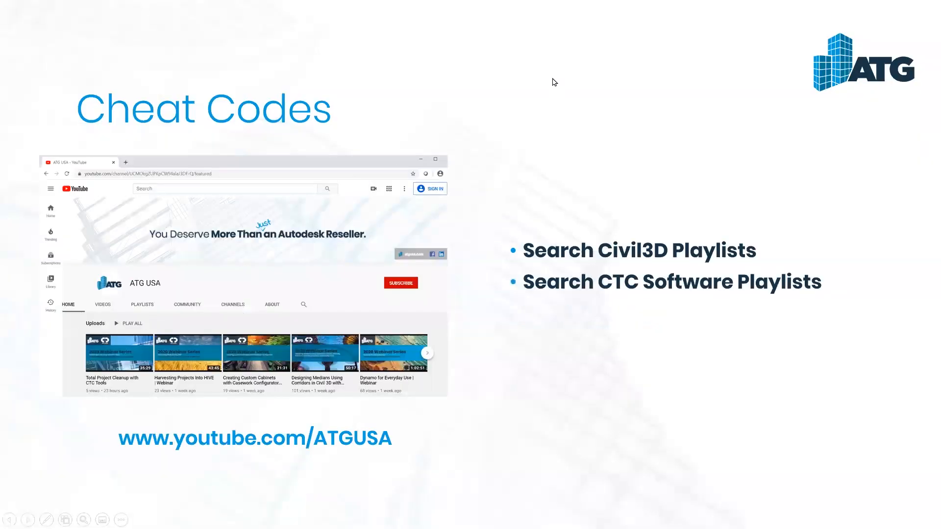